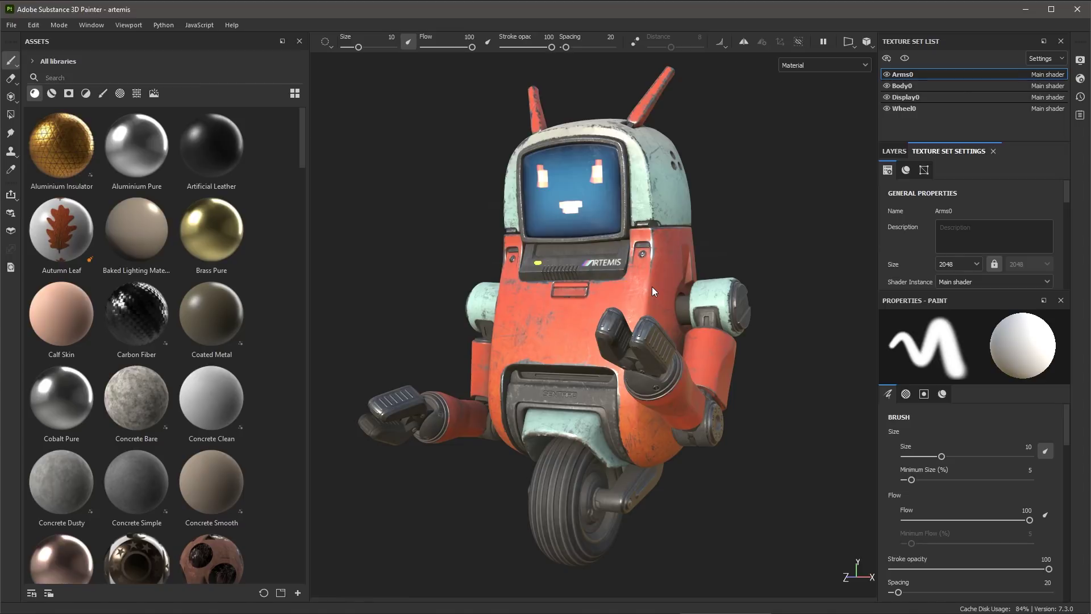
# Send the textured artemis robot from Substance 3D Painter to Substance 3D Stager
pyautogui.keyDown('alt'); pyautogui.moveTo(652, 286); pyautogui.dragTo(527, 317); pyautogui.keyUp('alt')
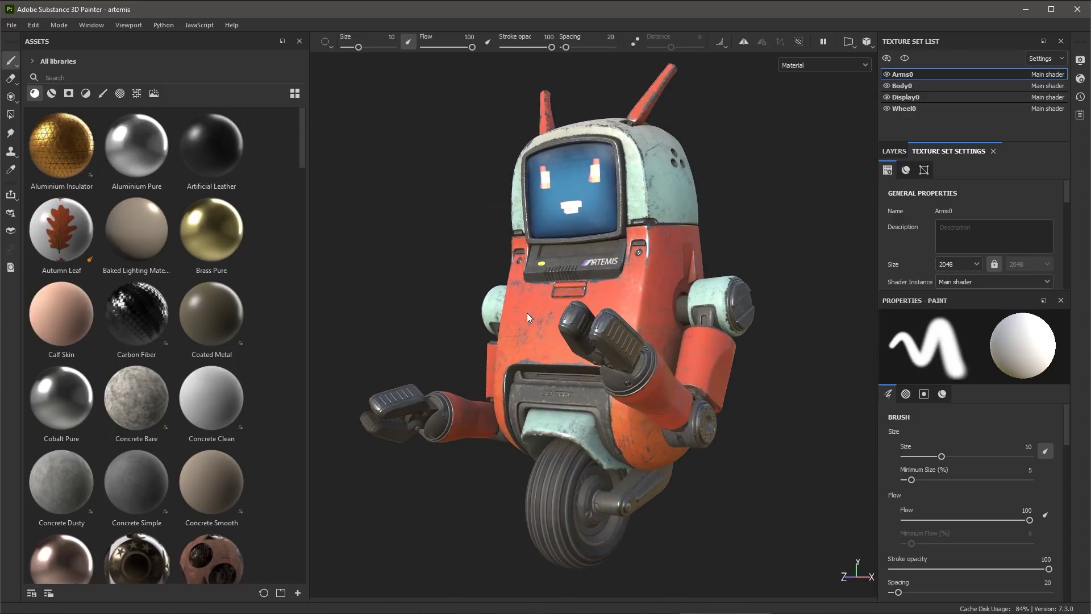
pyautogui.keyDown('alt'); pyautogui.moveTo(530, 312); pyautogui.dragTo(561, 320); pyautogui.keyUp('alt')
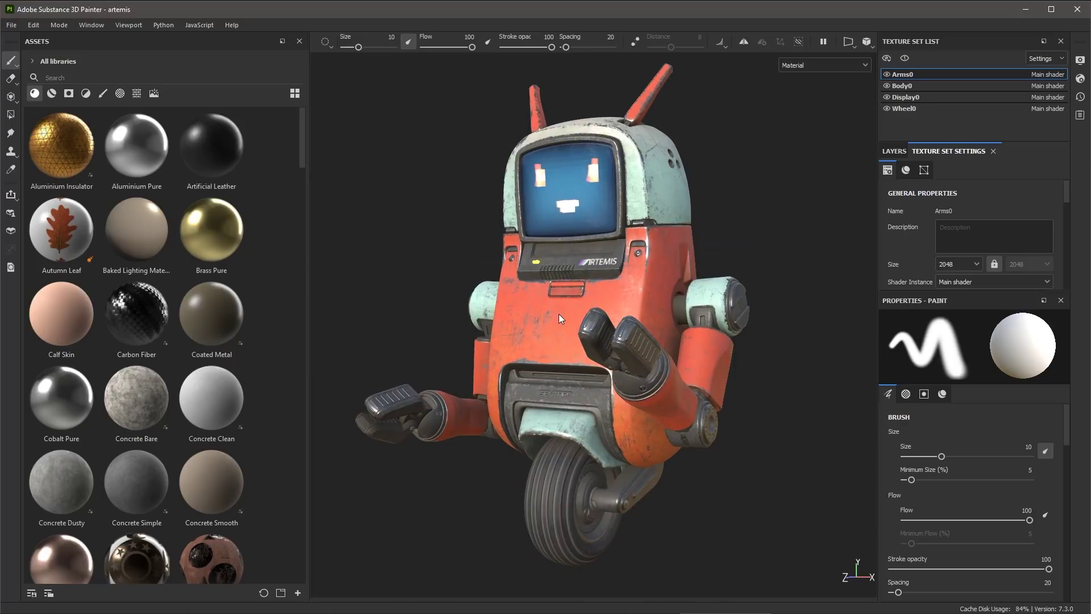
pyautogui.click(11, 25)
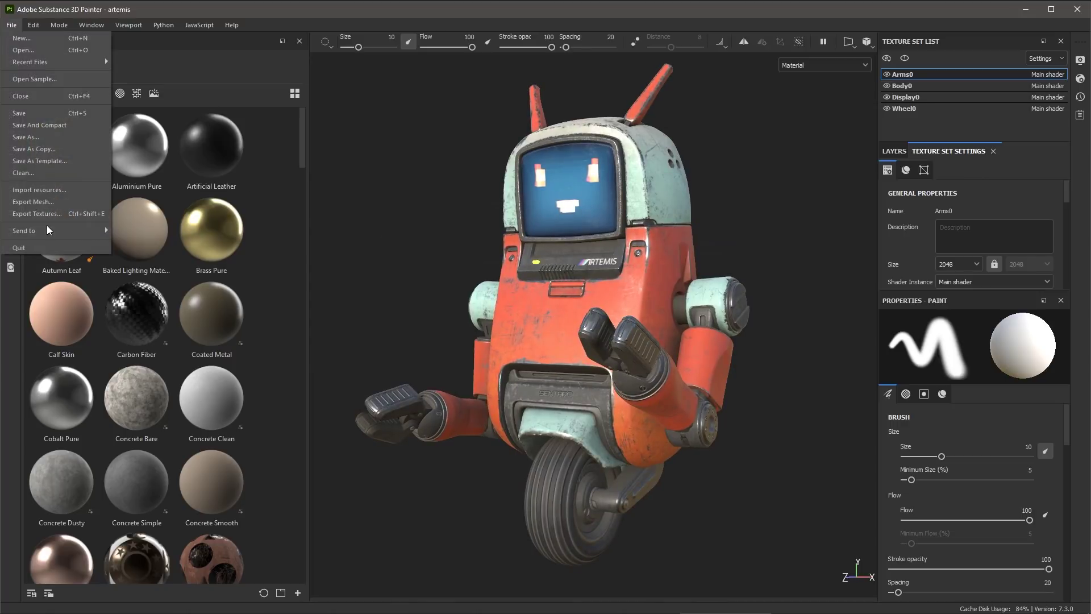
pyautogui.moveTo(48, 233)
pyautogui.click(170, 233)
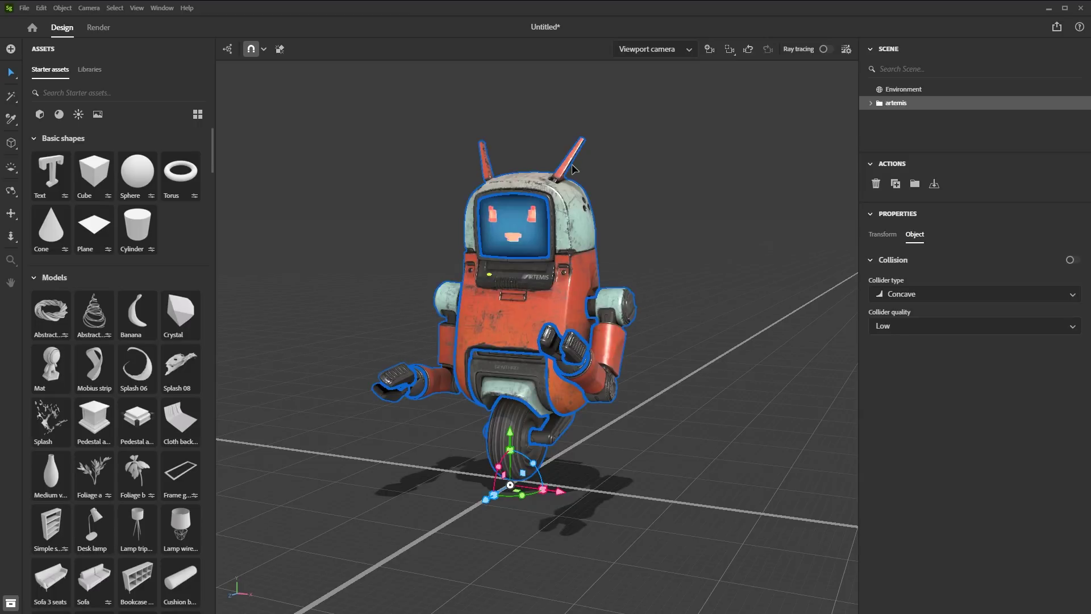
# Add the terrain mesh to the robot's scene and rename it Ground
pyautogui.moveTo(672, 282); pyautogui.dragTo(663, 235, button='middle')
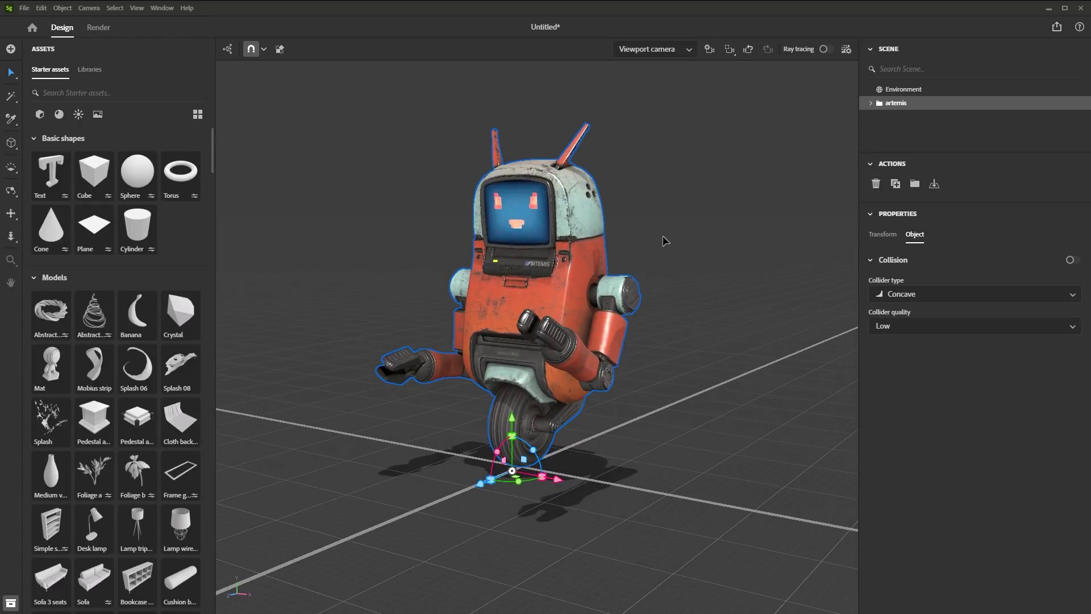
pyautogui.moveTo(642, 254); pyautogui.dragTo(643, 249, button='middle')
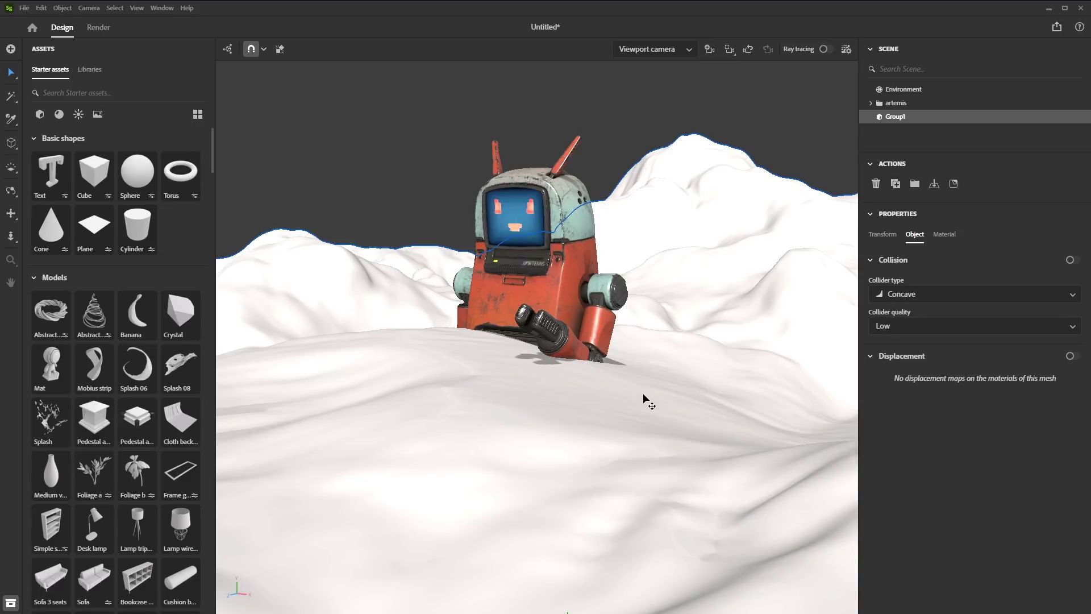
pyautogui.scroll(-5, 645, 393)
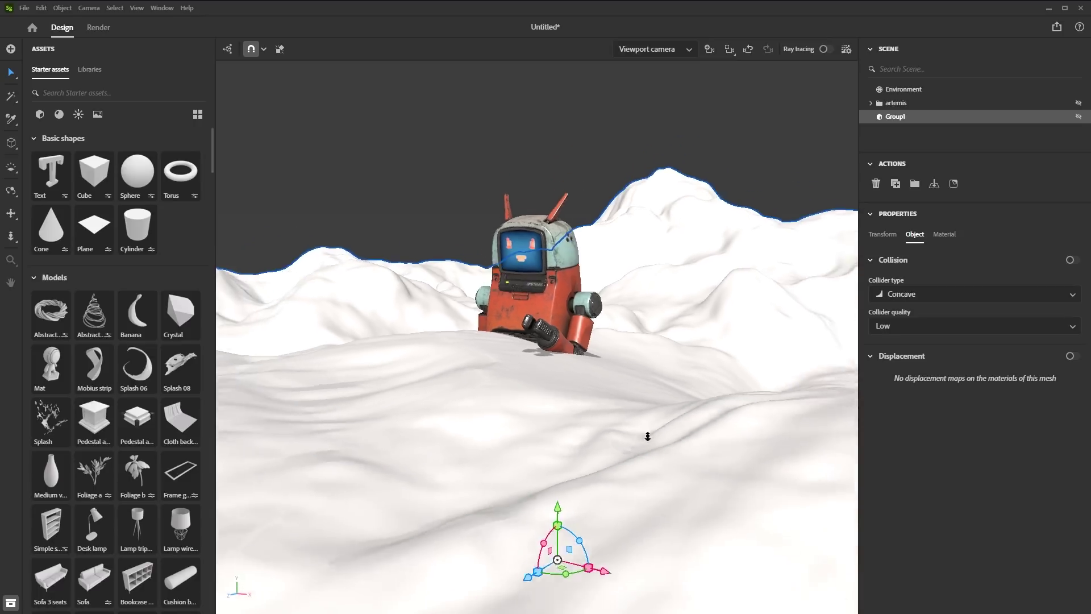
pyautogui.scroll(1, 596, 390)
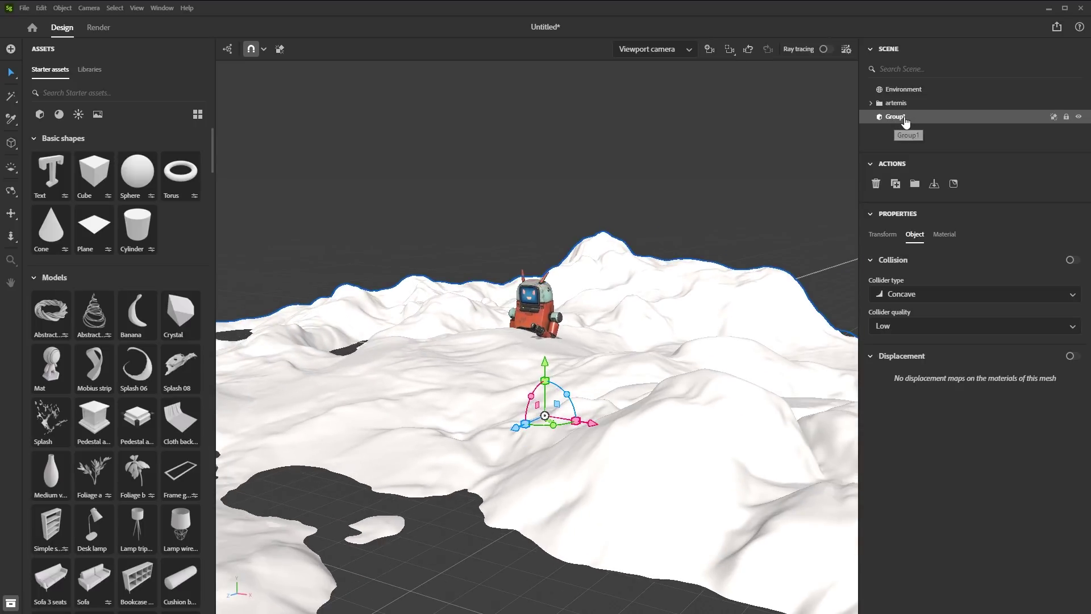
pyautogui.doubleClick(901, 119)
pyautogui.write('G')
pyautogui.press('Return')
# Turn off the environment's ground plane so it no longer cuts through the terrain
pyautogui.moveTo(594, 426); pyautogui.dragTo(520, 426, button='middle')
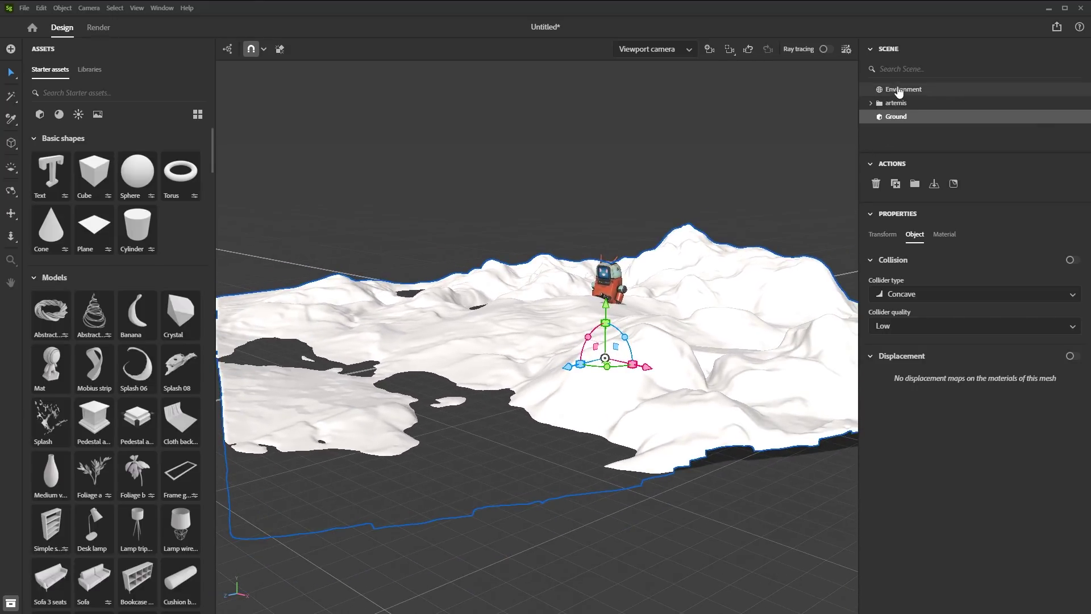
pyautogui.click(899, 91)
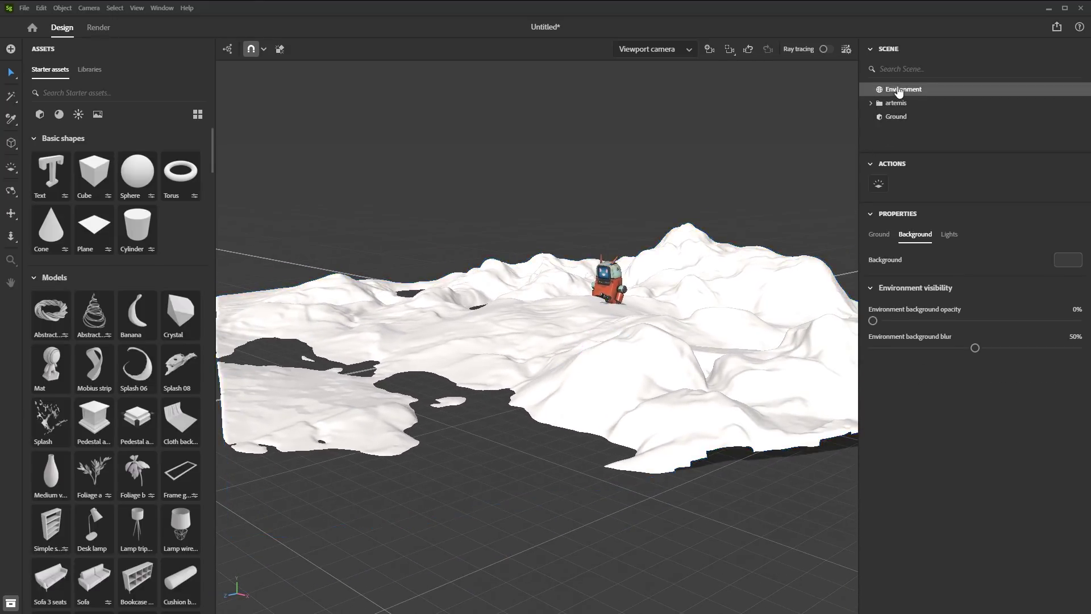
pyautogui.click(880, 236)
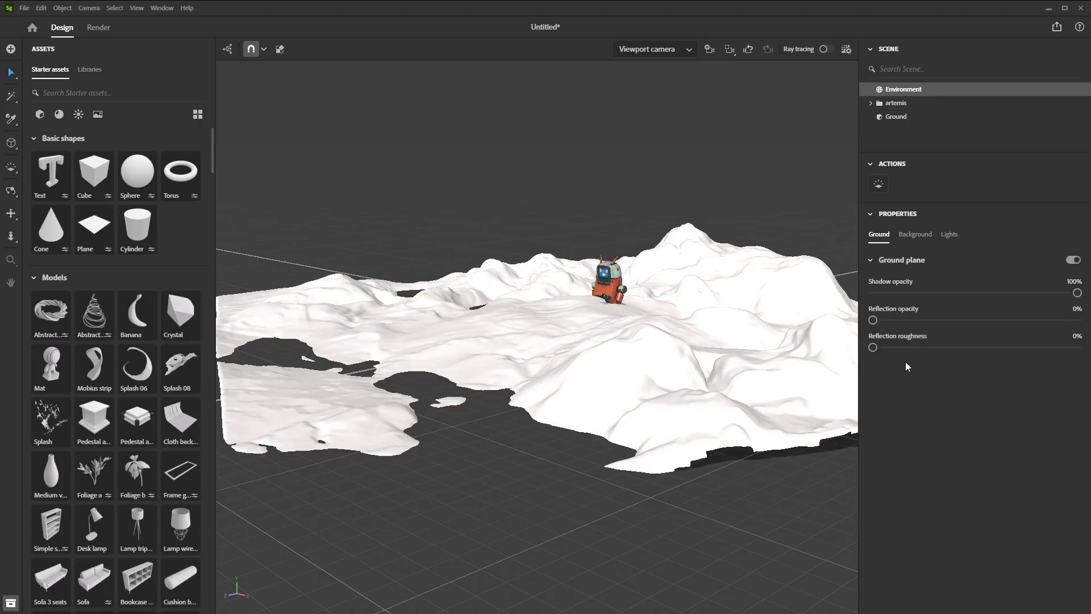
pyautogui.click(1075, 262)
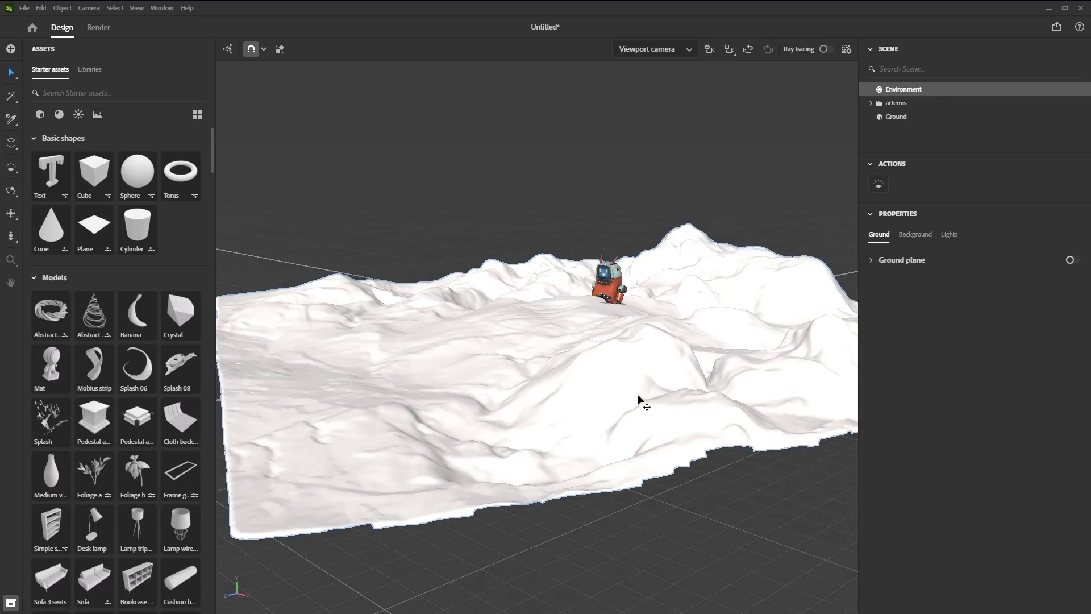
# Raise the artemis robot vertically until its wheel sits above the terrain surface
pyautogui.moveTo(674, 319); pyautogui.dragTo(570, 382, button='right')
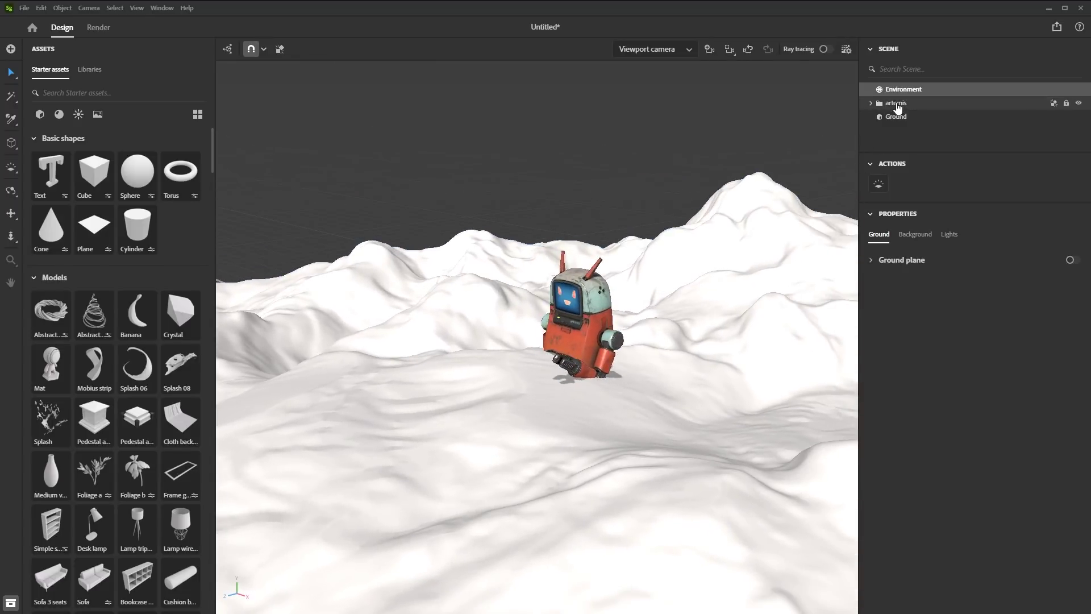
pyautogui.click(896, 102)
pyautogui.moveTo(548, 341); pyautogui.dragTo(564, 379, button='right')
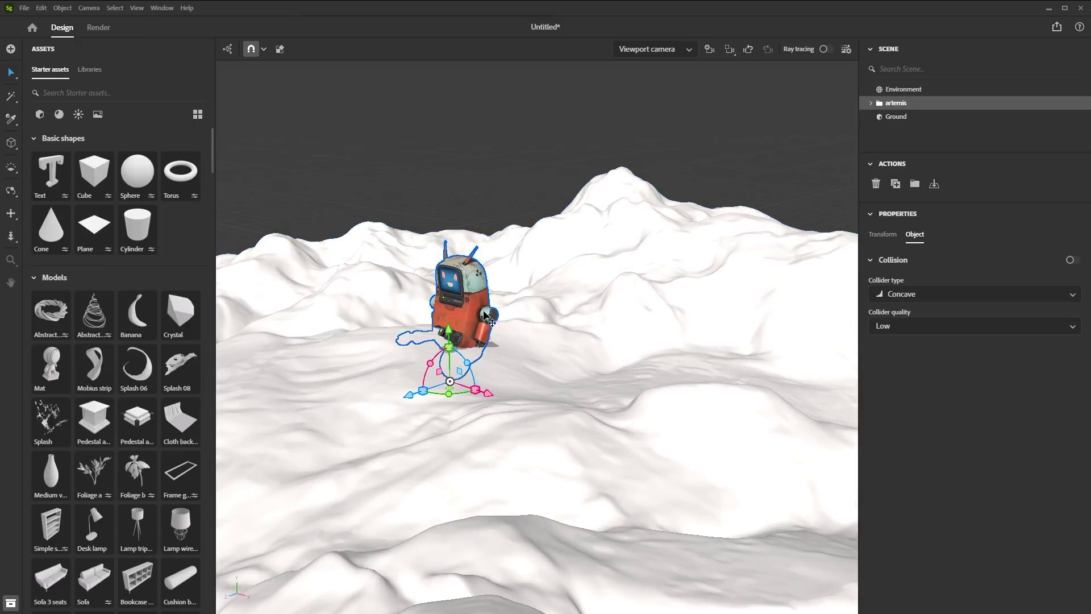
pyautogui.moveTo(453, 328); pyautogui.dragTo(455, 267)
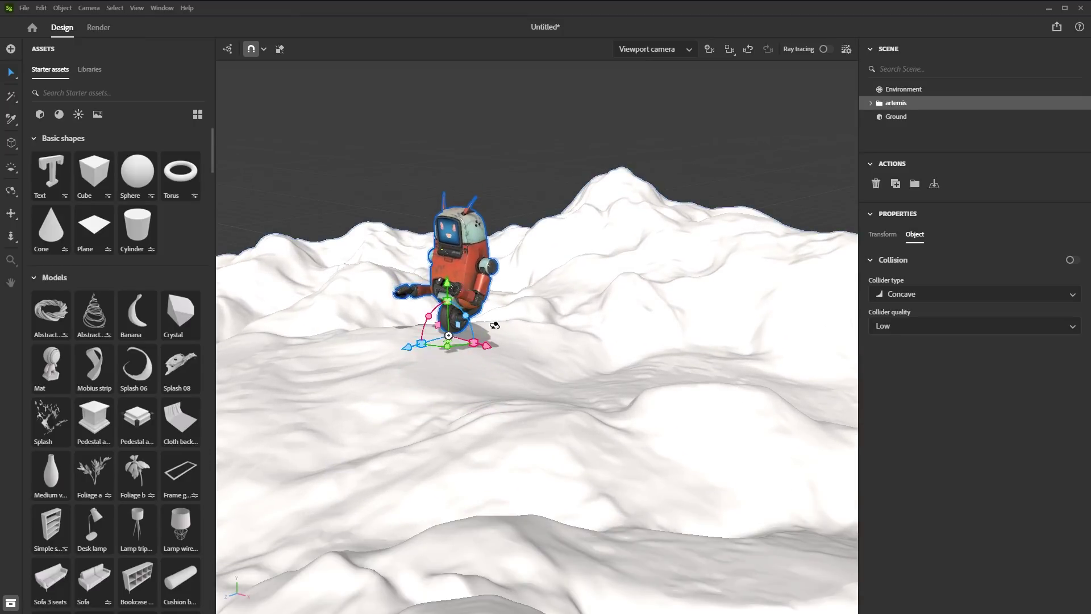
# Reposition the artemis robot on the terrain, standing it in the hollow in front of the mountain
pyautogui.scroll(5, 550, 319)
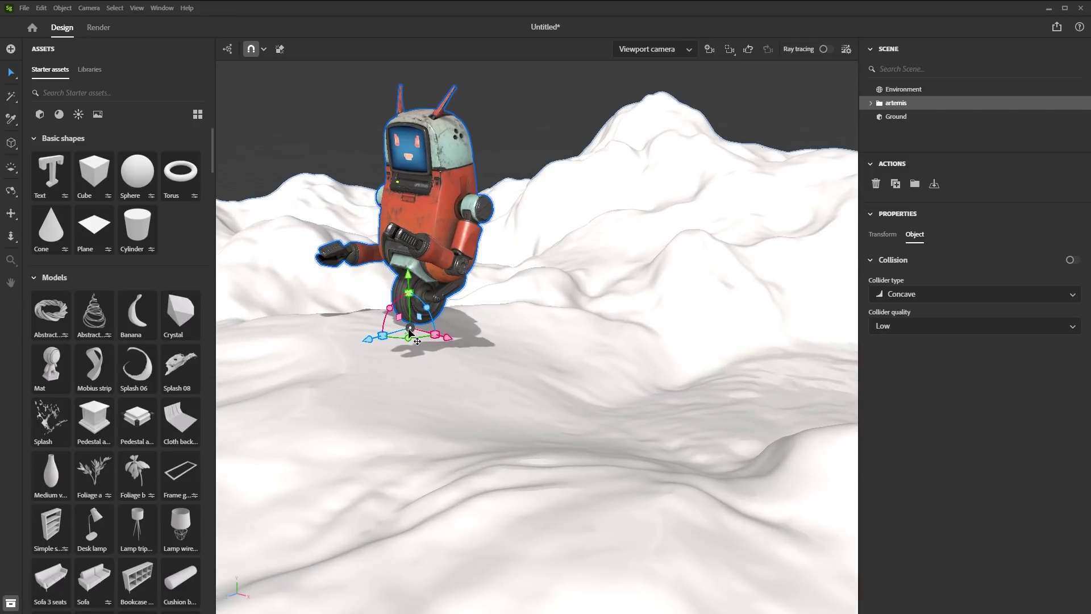
pyautogui.moveTo(410, 328); pyautogui.dragTo(785, 397)
pyautogui.press('f')
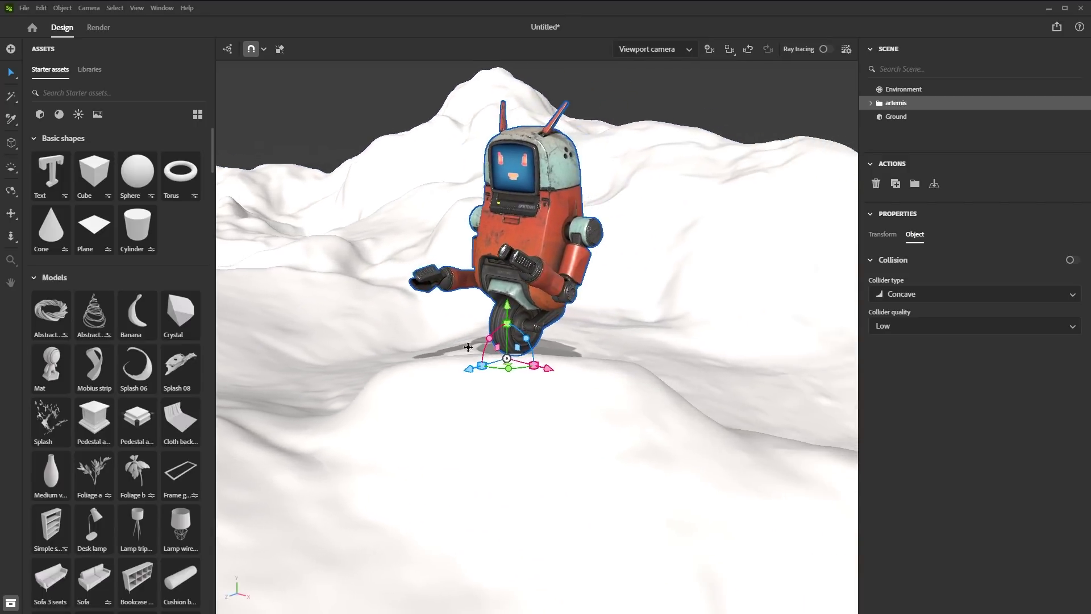
pyautogui.moveTo(549, 348); pyautogui.dragTo(652, 355, button='right')
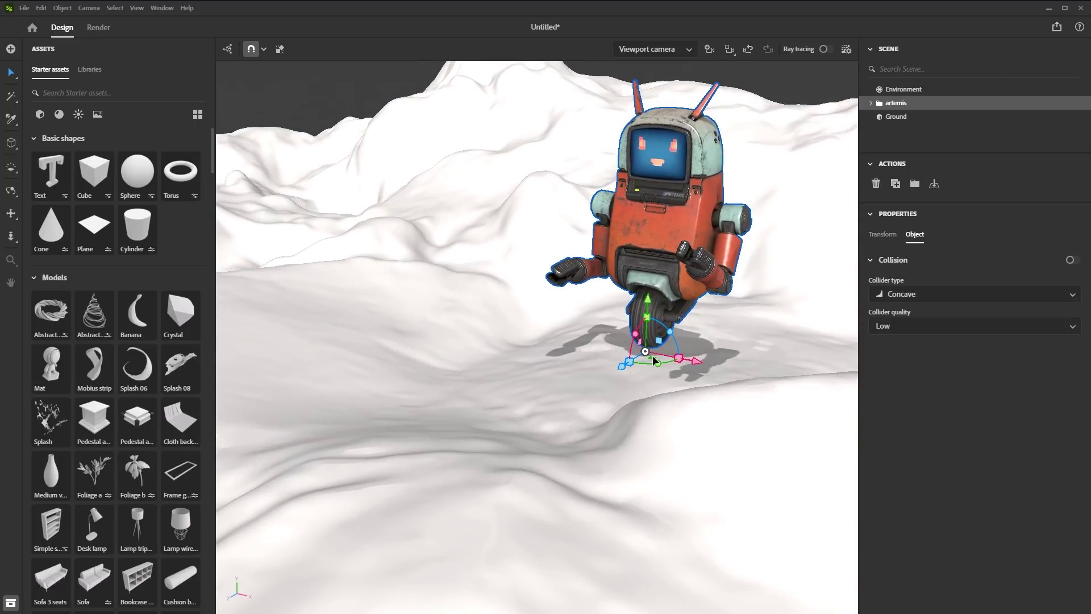
pyautogui.moveTo(598, 362); pyautogui.dragTo(586, 362)
pyautogui.moveTo(622, 361); pyautogui.dragTo(642, 403, button='right')
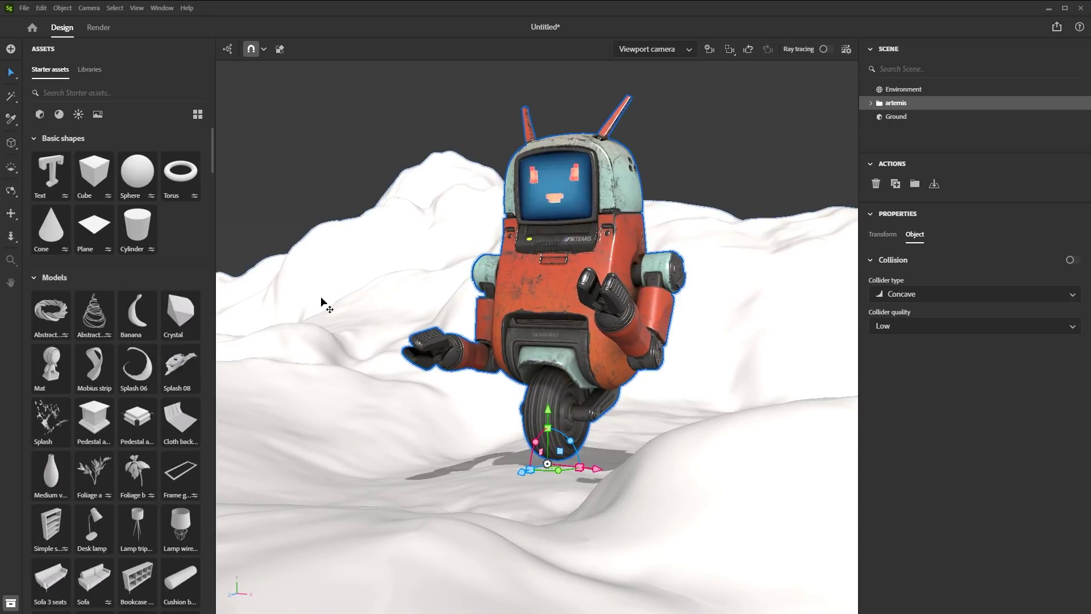
pyautogui.scroll(3, 580, 346)
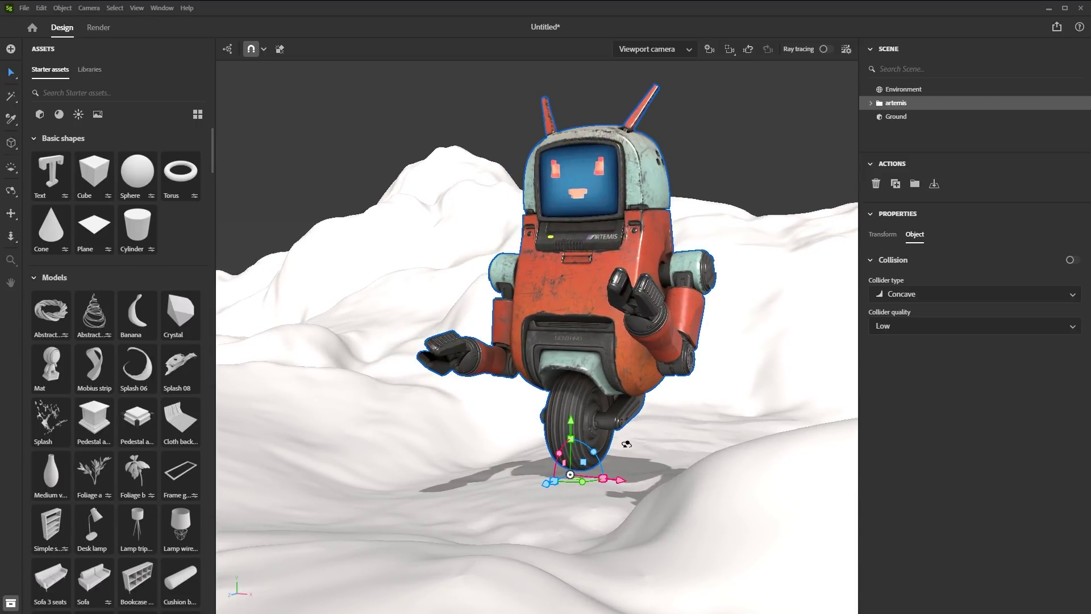
pyautogui.scroll(-1, 623, 443)
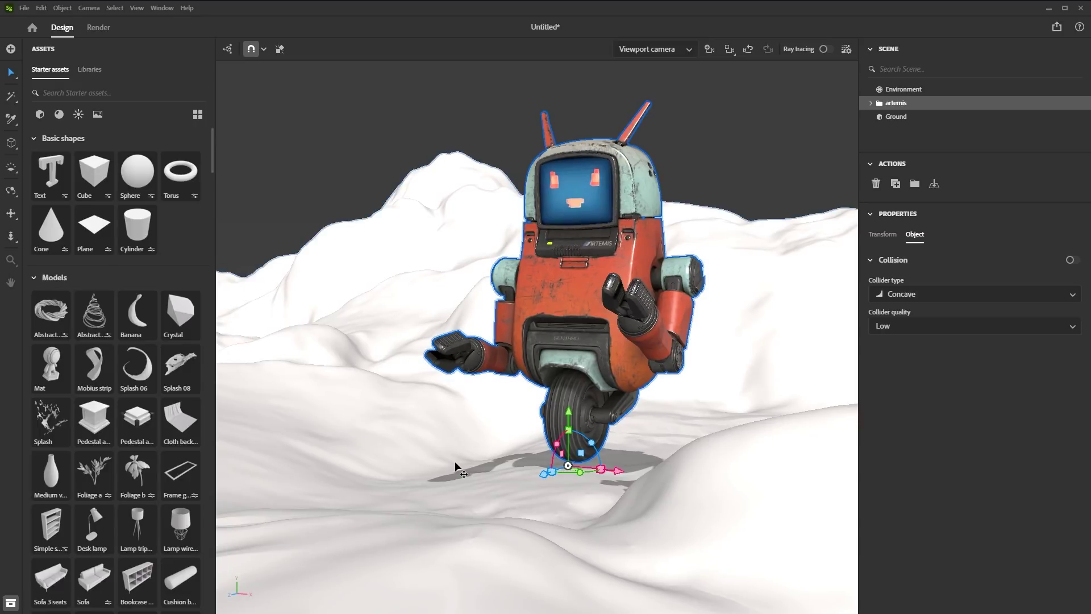
# Switch to the Substance 3D Assets site, download the Sand Mine Rock Rubble SBSAR, and apply it to the Ground terrain in Stager
pyautogui.hotkey('alt', 'Tab')
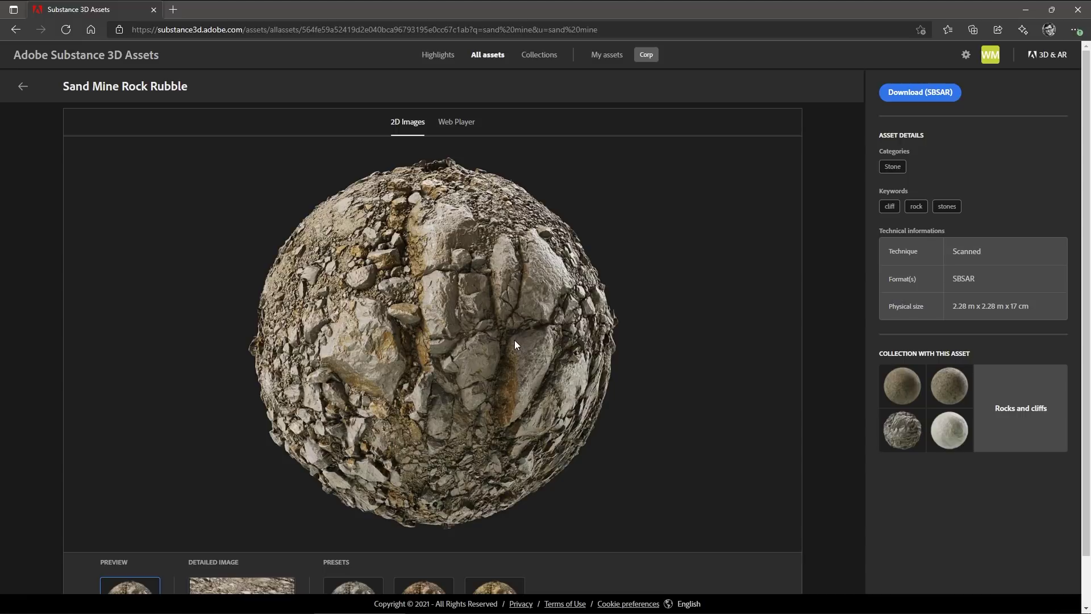
pyautogui.click(952, 97)
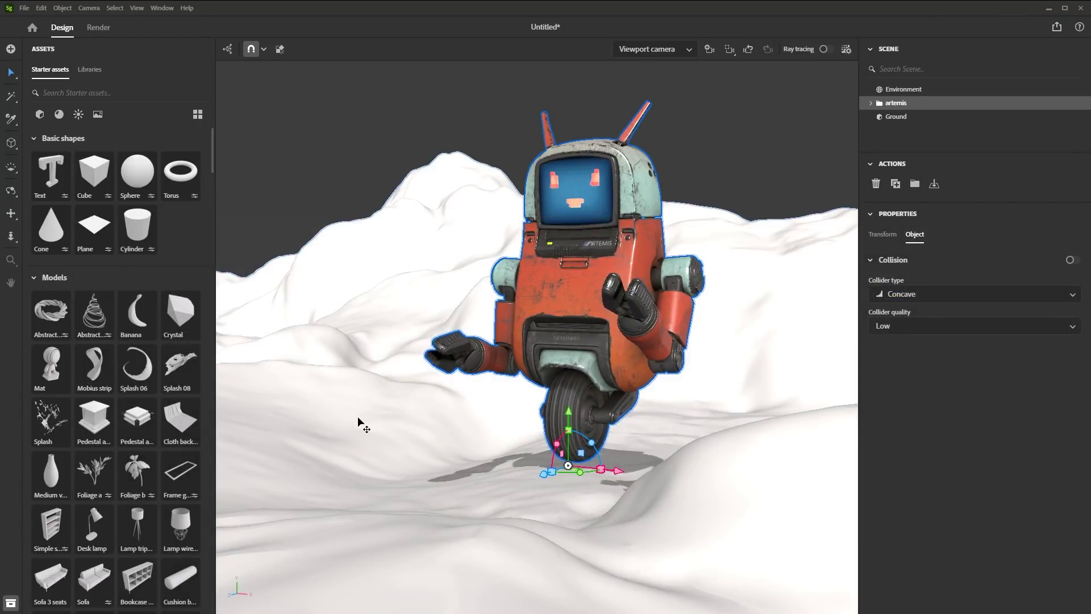
pyautogui.moveTo(943, 184); pyautogui.dragTo(380, 259)
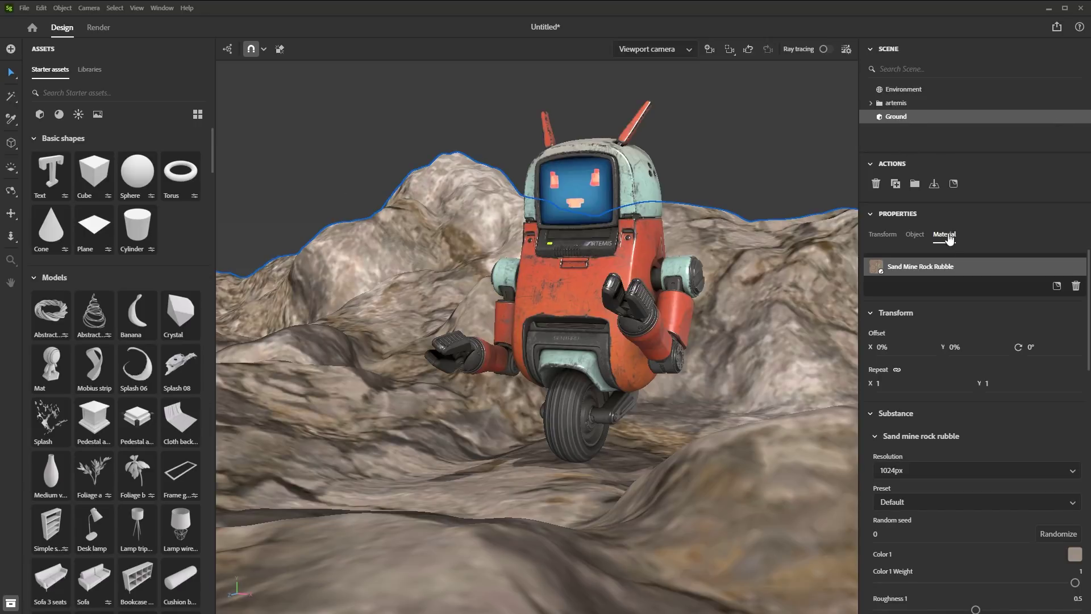
# Set the Ground's Sand Mine Rock Rubble material resolution to 2048px
pyautogui.scroll(-1, 916, 341)
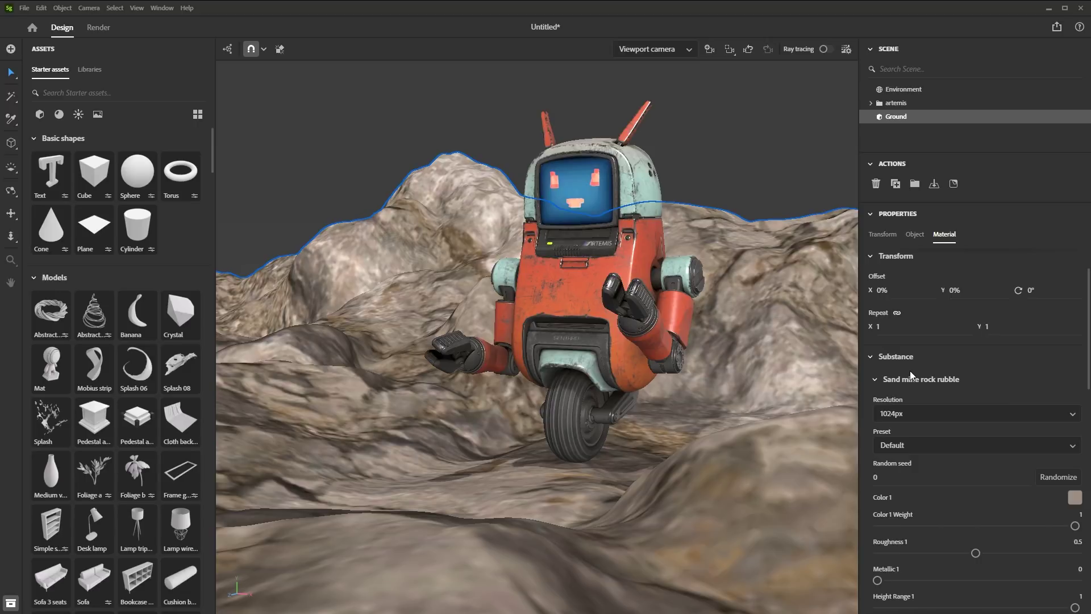
pyautogui.scroll(-1, 911, 370)
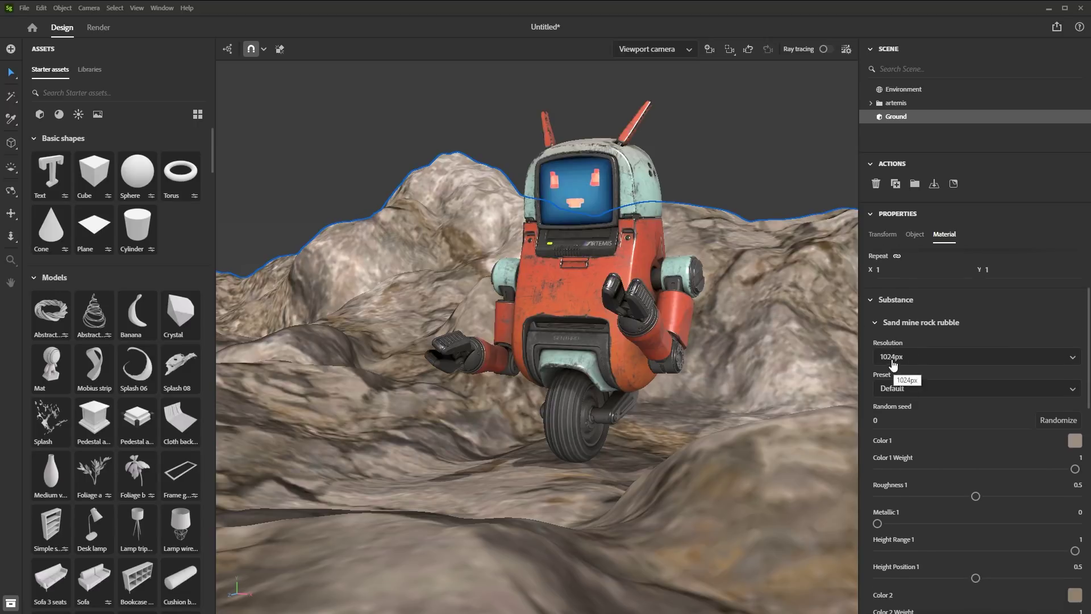
pyautogui.click(892, 358)
pyautogui.click(915, 430)
pyautogui.scroll(2, 904, 369)
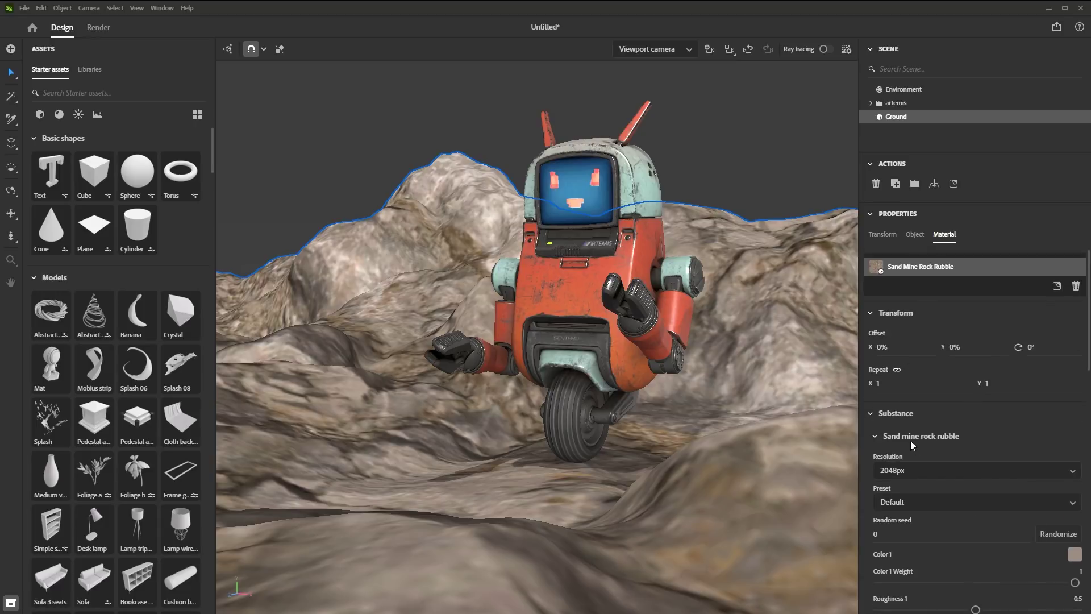
# Set the rock rubble material's repeat to 6 in both X and Y
pyautogui.keyDown('alt'); pyautogui.moveTo(704, 426); pyautogui.dragTo(759, 395, button='right'); pyautogui.keyUp('alt')
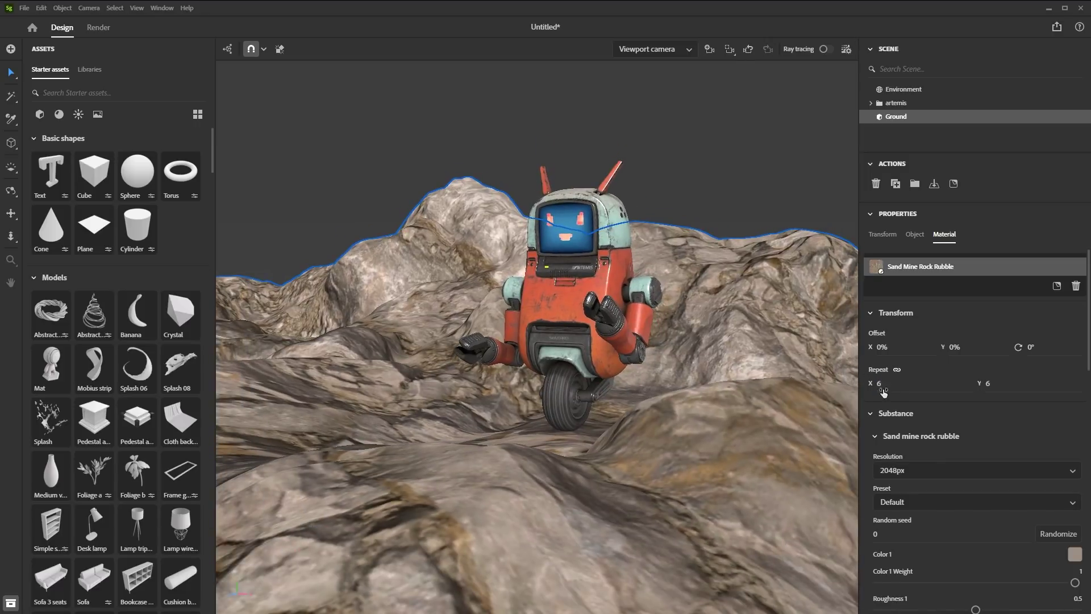
pyautogui.keyDown('alt'); pyautogui.moveTo(773, 366); pyautogui.dragTo(553, 396); pyautogui.keyUp('alt')
pyautogui.keyDown('alt'); pyautogui.moveTo(723, 409); pyautogui.dragTo(694, 396); pyautogui.keyUp('alt')
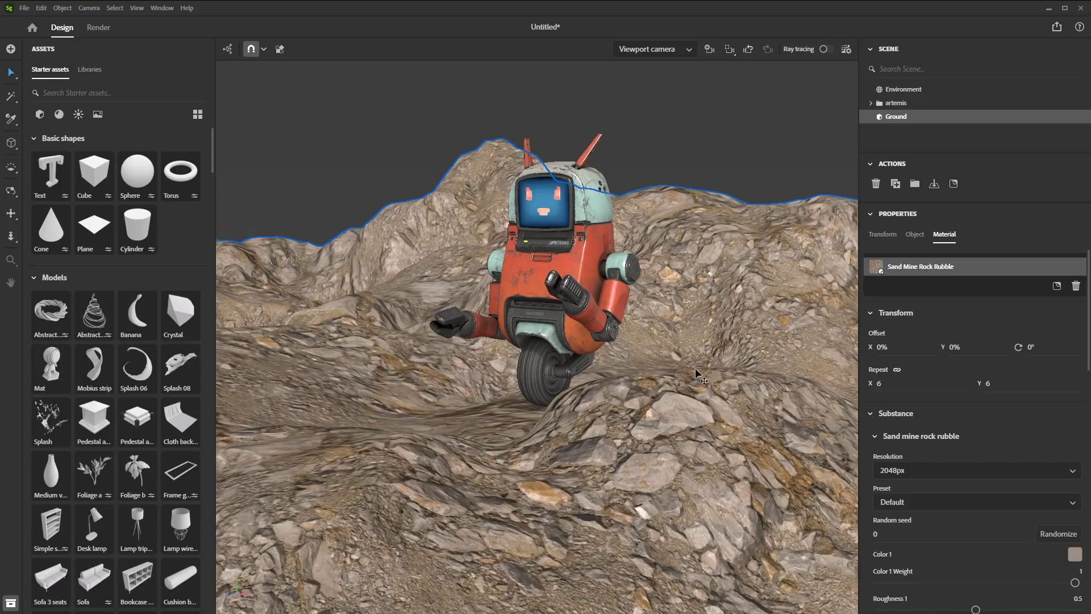
# Add a camera to the scene and frame the whole robot within its 1920 x 1080 px view
pyautogui.click(708, 50)
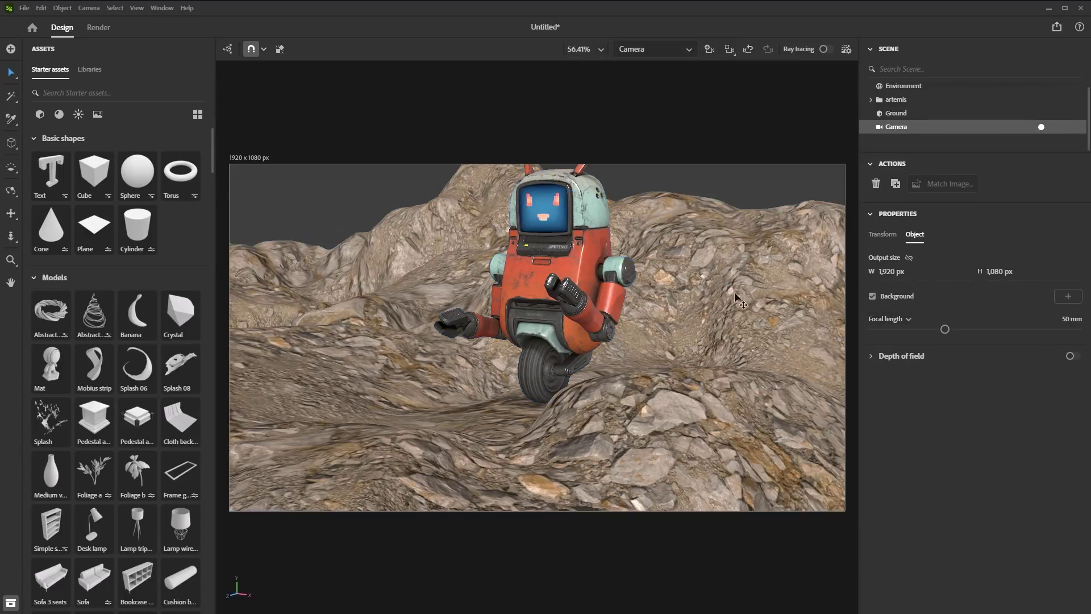
pyautogui.moveTo(657, 321); pyautogui.dragTo(691, 337, button='middle')
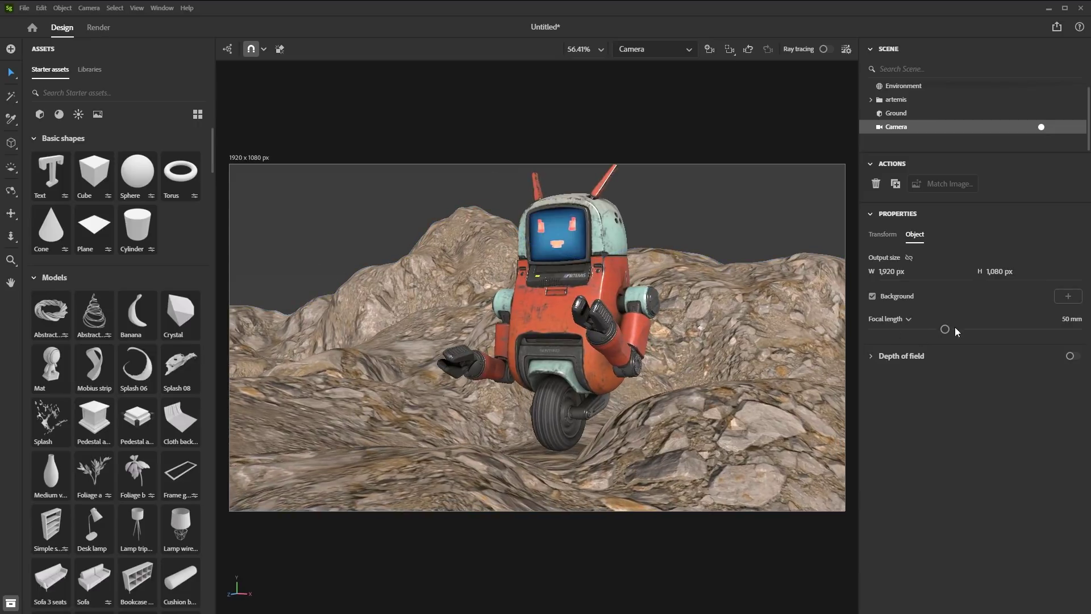
pyautogui.moveTo(658, 332); pyautogui.dragTo(647, 342, button='middle')
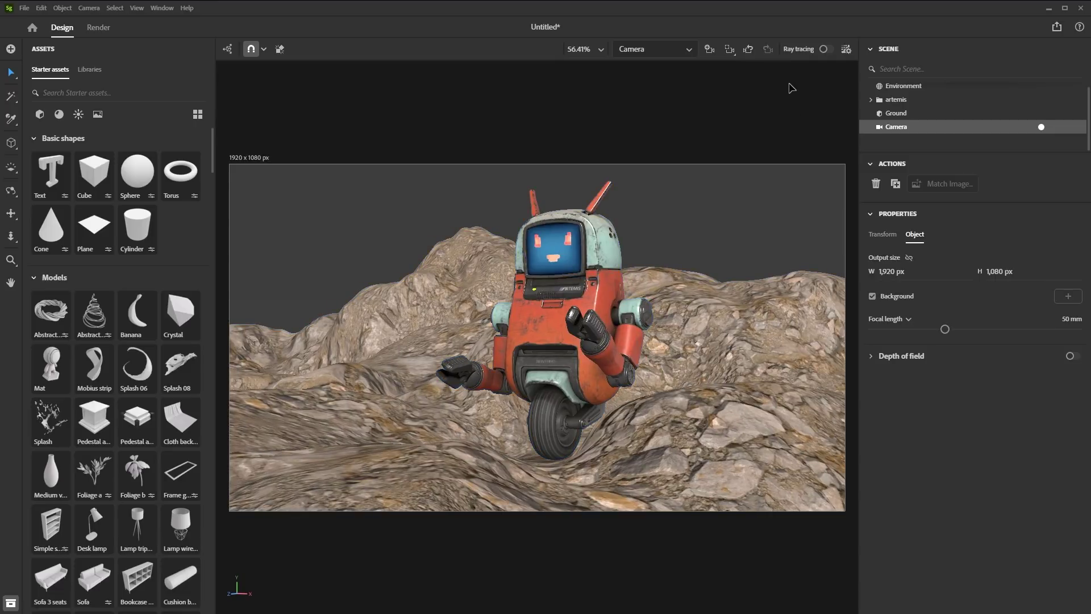
# Enable ray tracing for the camera view and review the render settings
pyautogui.click(823, 50)
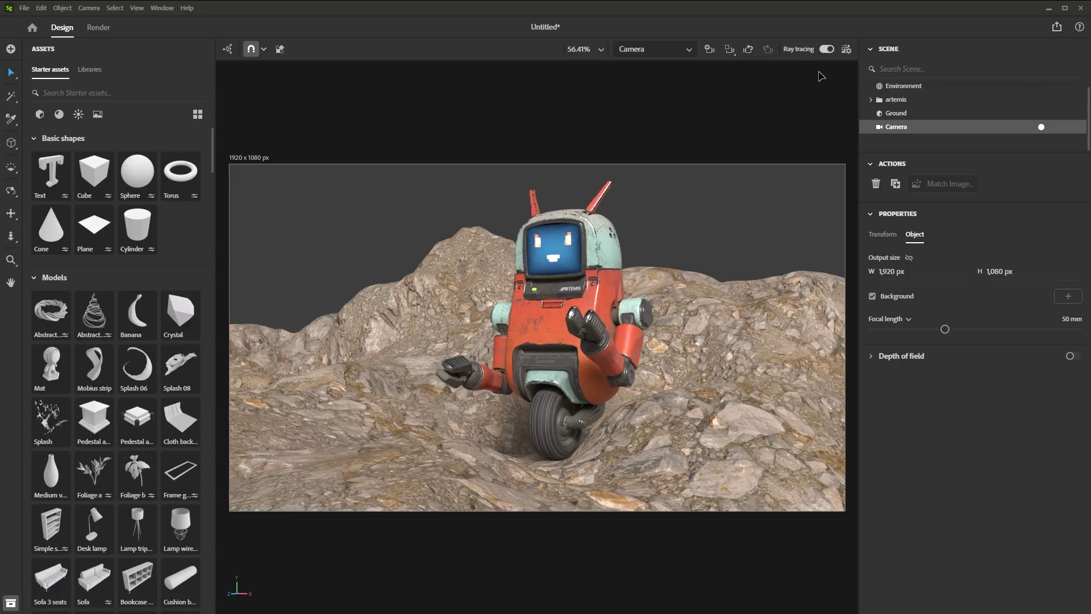
pyautogui.click(846, 50)
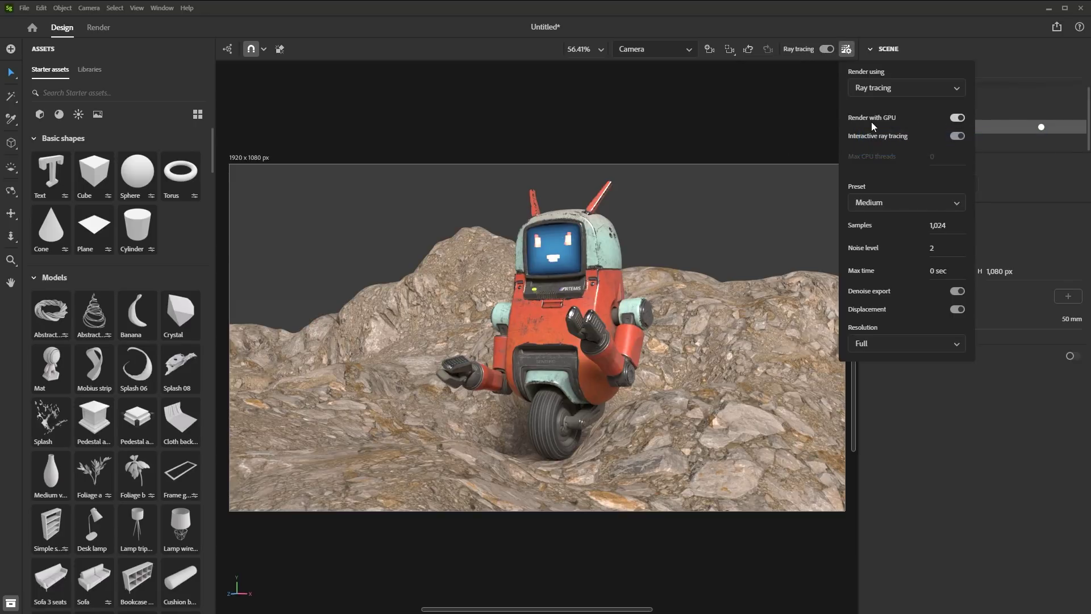
pyautogui.click(846, 50)
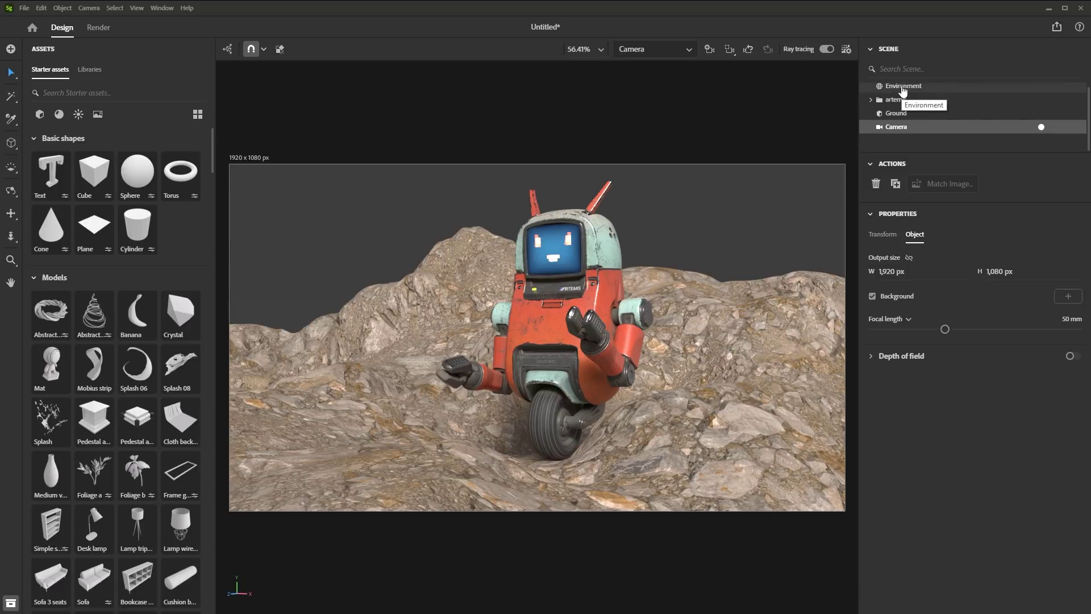
# Open the environment's light settings and rotate the environment light around the robot
pyautogui.click(903, 90)
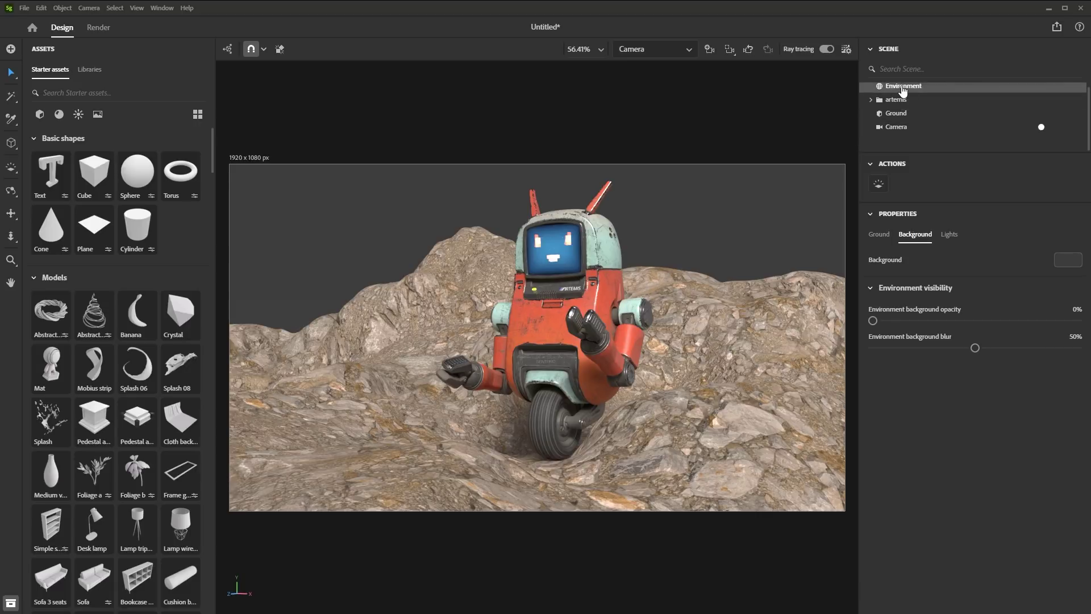
pyautogui.click(950, 236)
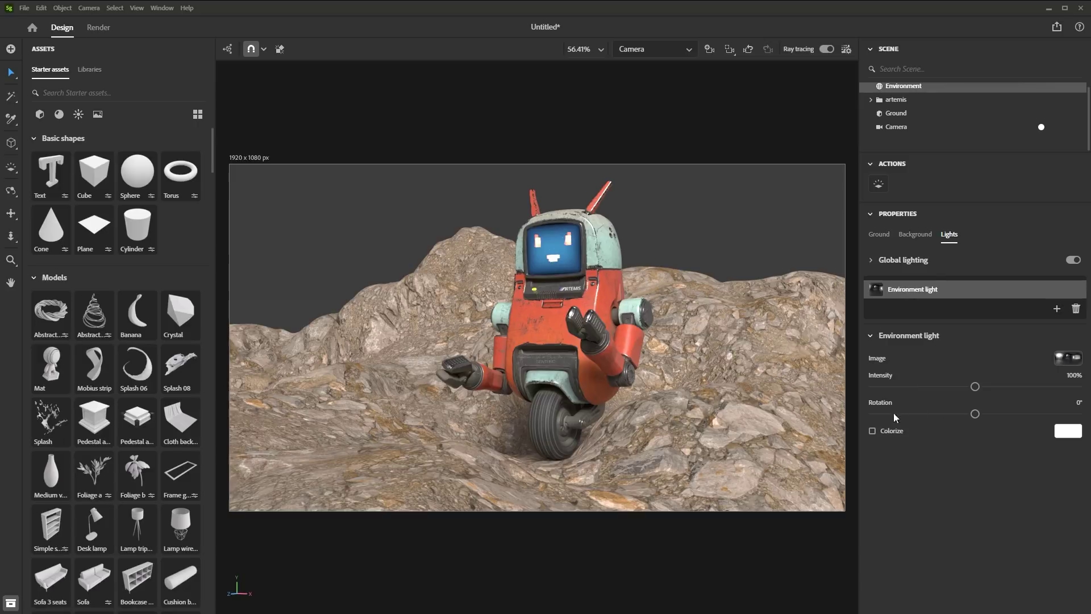
pyautogui.moveTo(690, 244)
pyautogui.keyDown('shift'); pyautogui.mouseDown(button='right')
pyautogui.moveTo(653, 248)
pyautogui.moveTo(771, 262)
pyautogui.moveTo(595, 243)
pyautogui.mouseUp(button='right'); pyautogui.keyUp('shift')
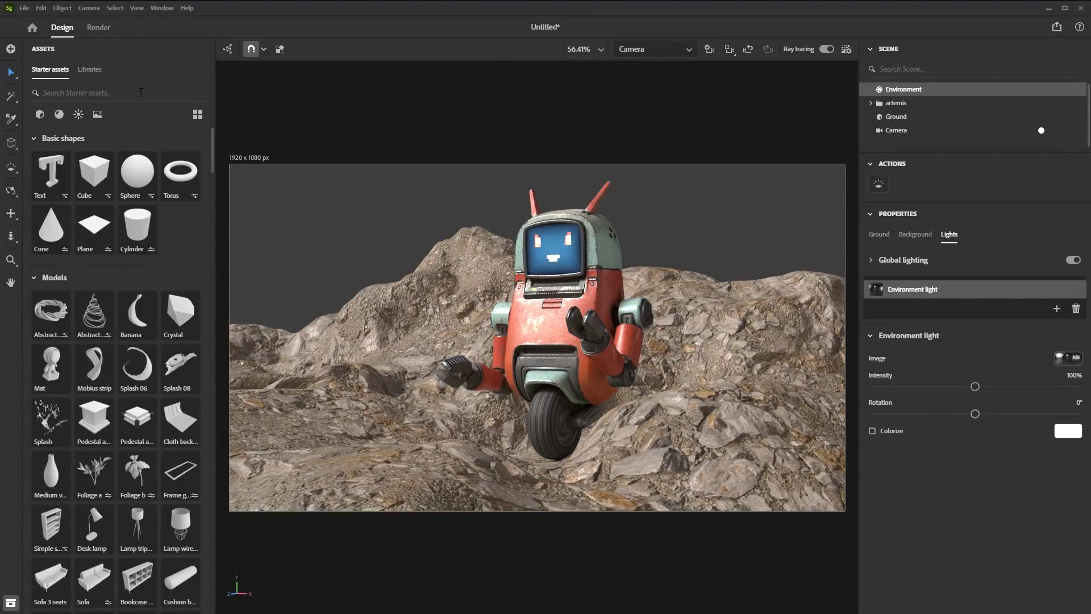
# Apply the Corsica beach environment light from the starter assets and rotate its lighting around the scene
pyautogui.click(79, 115)
pyautogui.scroll(-12, 167, 275)
pyautogui.scroll(1, 167, 276)
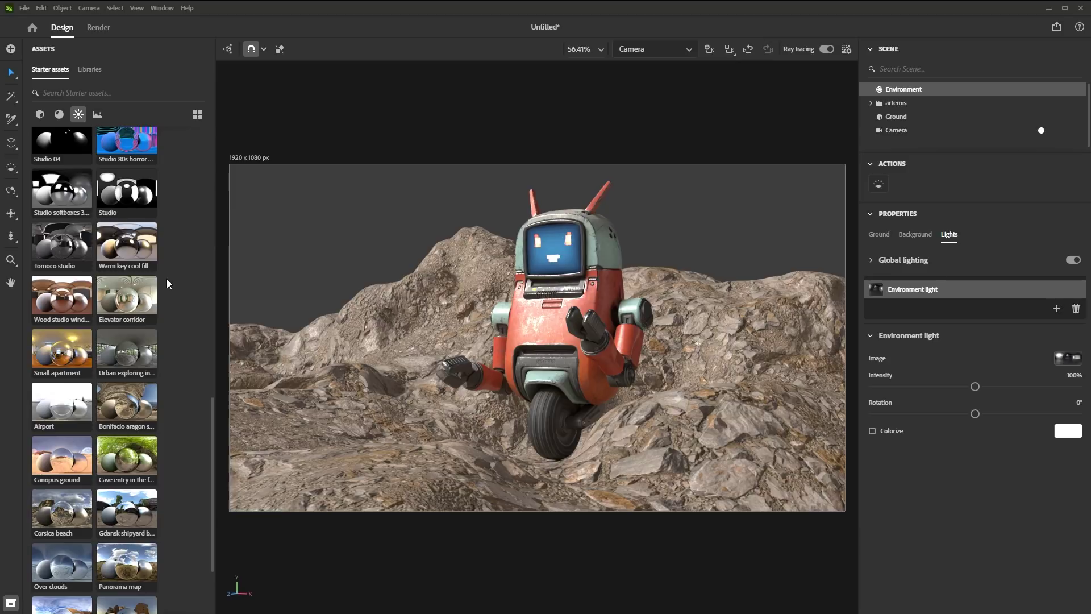
pyautogui.scroll(-2, 166, 278)
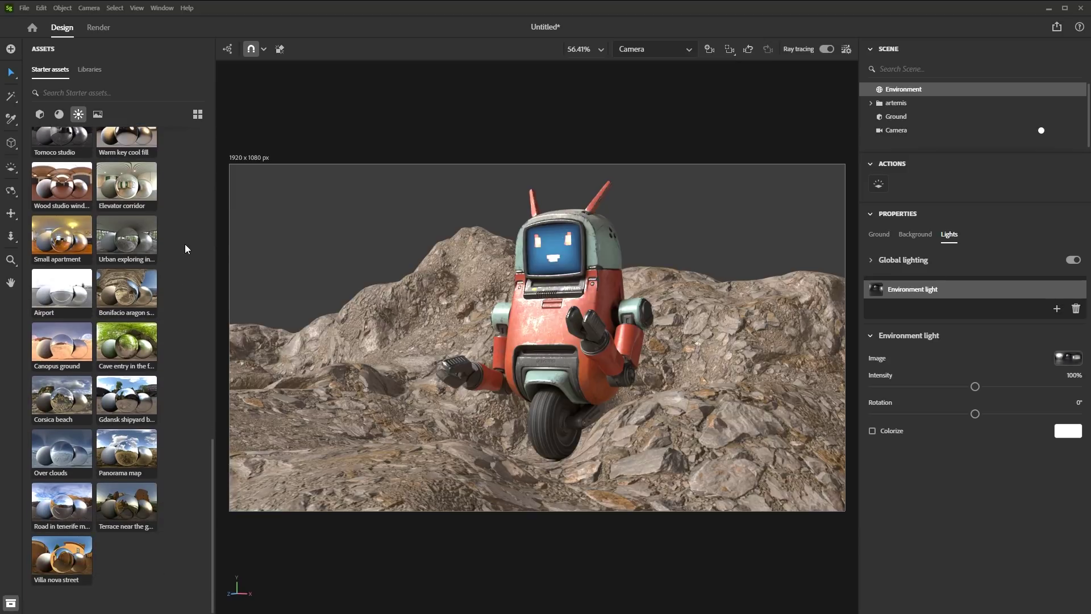
pyautogui.click(63, 400)
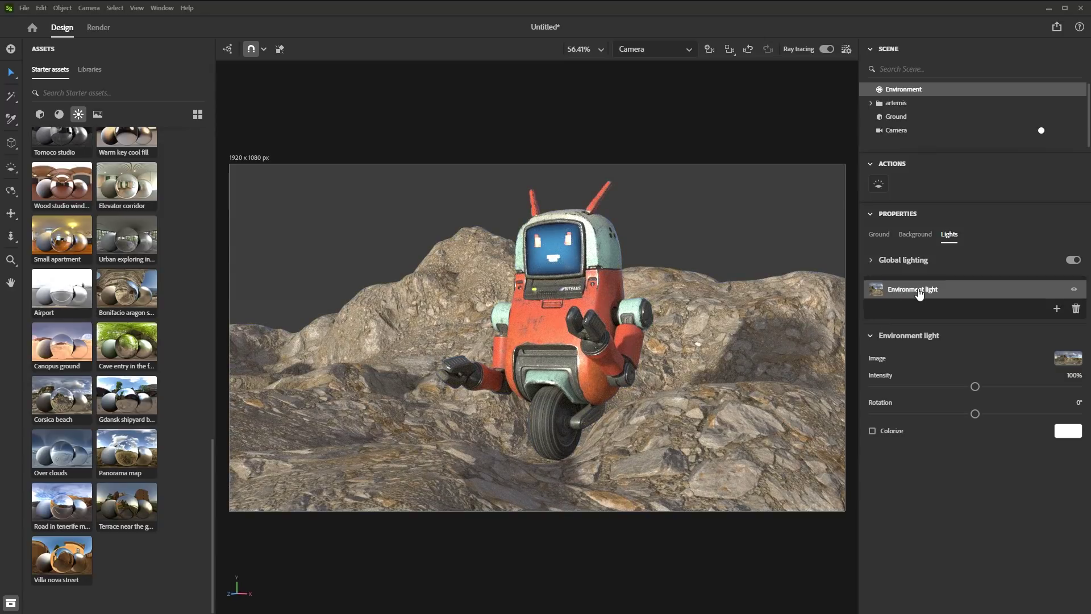
pyautogui.moveTo(694, 235)
pyautogui.keyDown('shift'); pyautogui.mouseDown(button='right')
pyautogui.moveTo(768, 231)
pyautogui.moveTo(635, 231)
pyautogui.moveTo(684, 231)
pyautogui.mouseUp(button='right'); pyautogui.keyUp('shift')
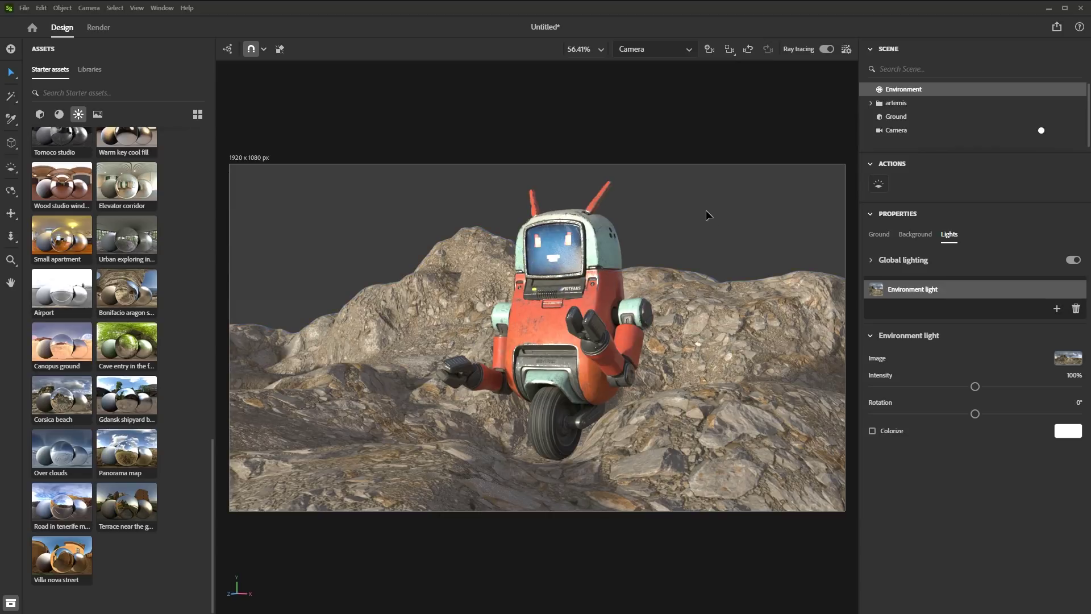
# Enable displacement on the Ground and set its tessellation mode to Uniform (total face budget)
pyautogui.click(895, 119)
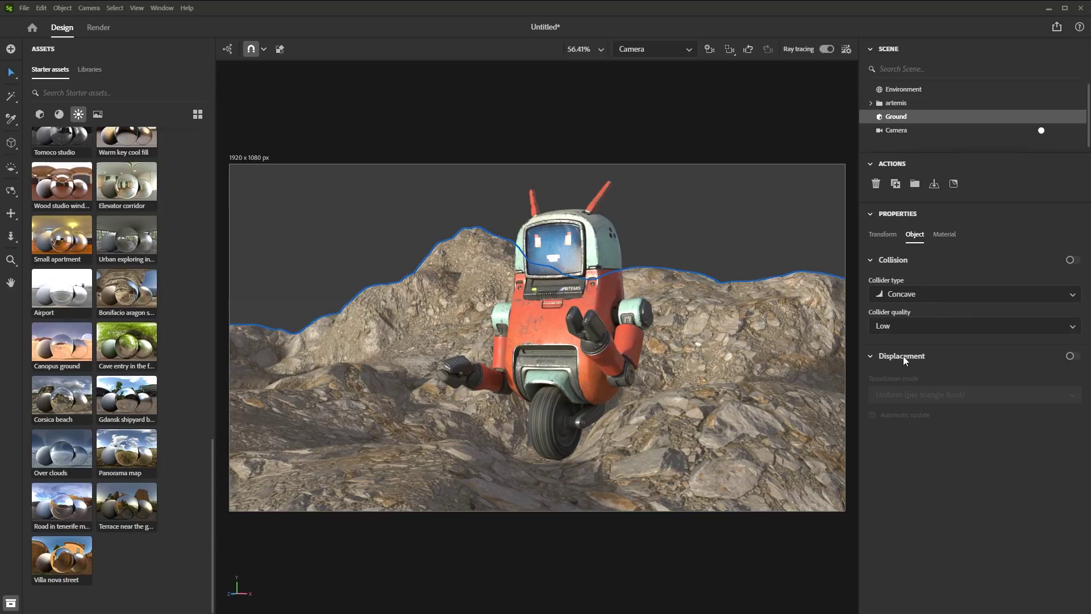
pyautogui.click(1070, 358)
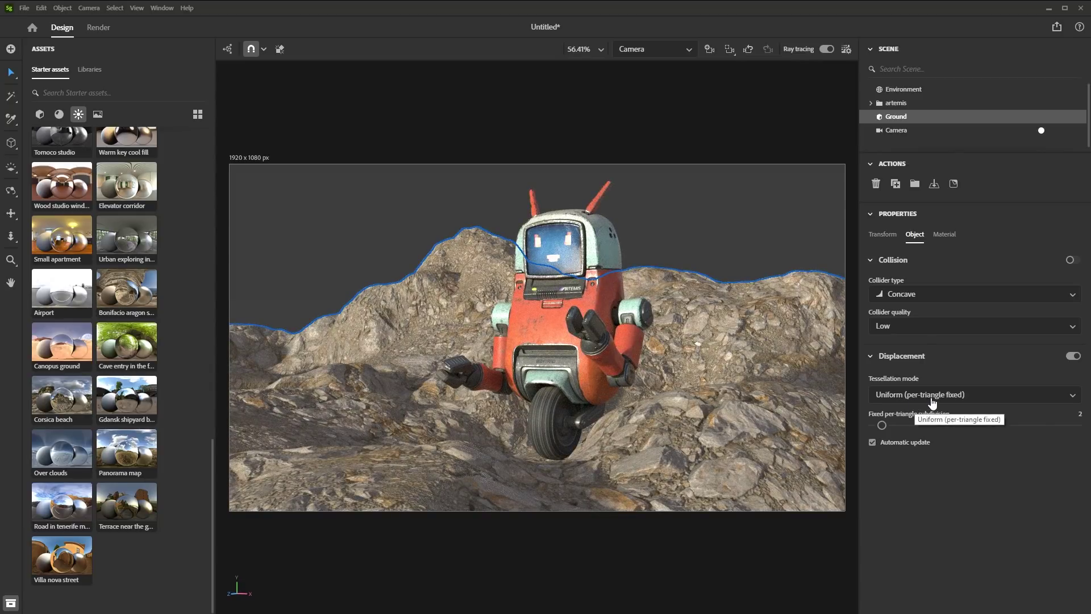
pyautogui.click(932, 398)
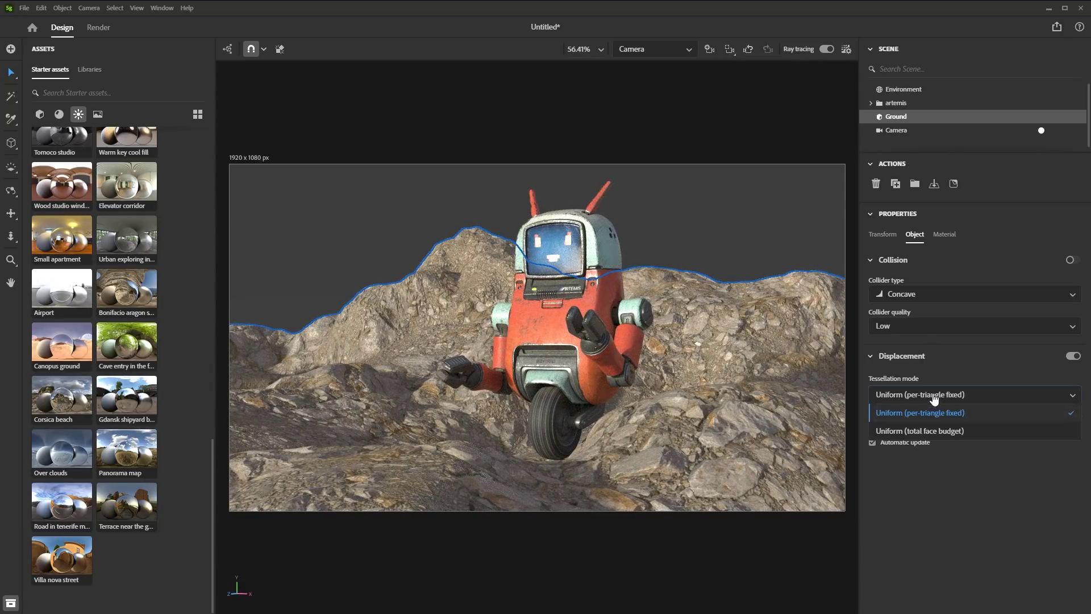
pyautogui.click(928, 432)
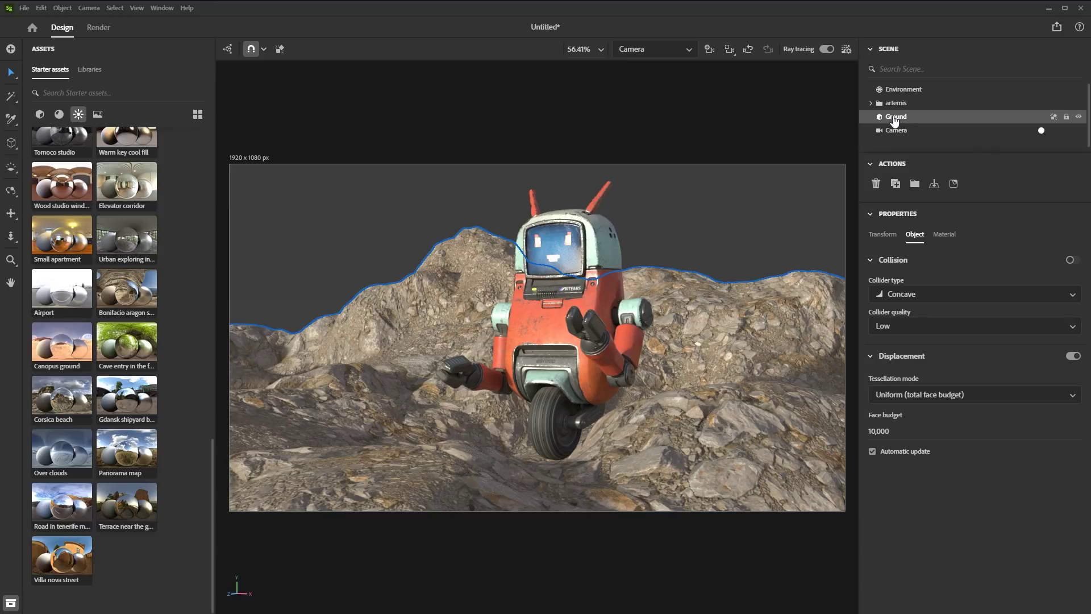
# Set the height scale of the Ground's Sand Mine Rock Rubble material to 6
pyautogui.click(943, 236)
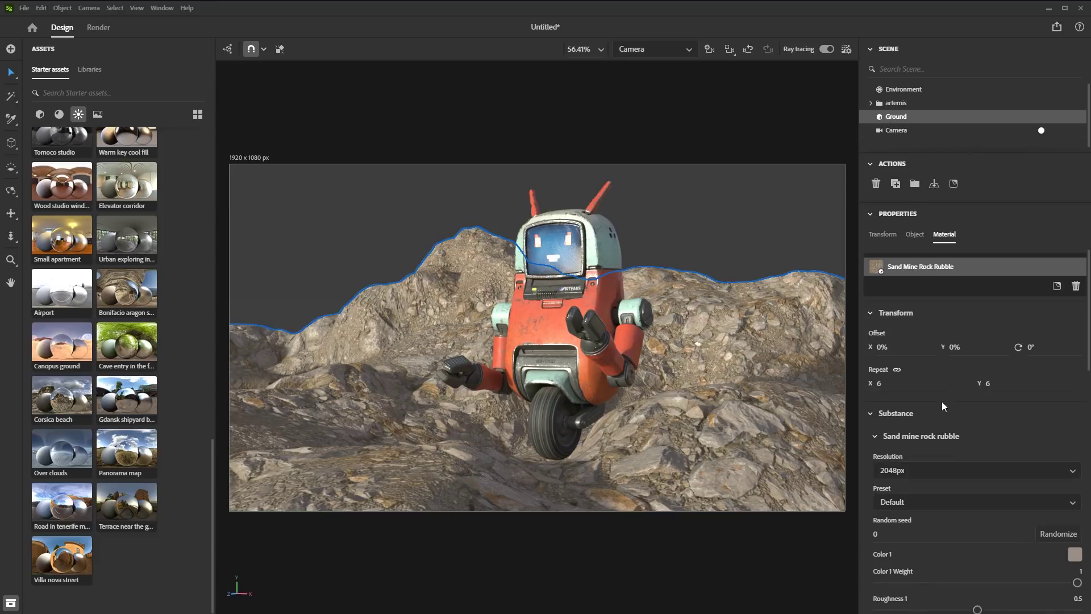
pyautogui.scroll(-10, 953, 354)
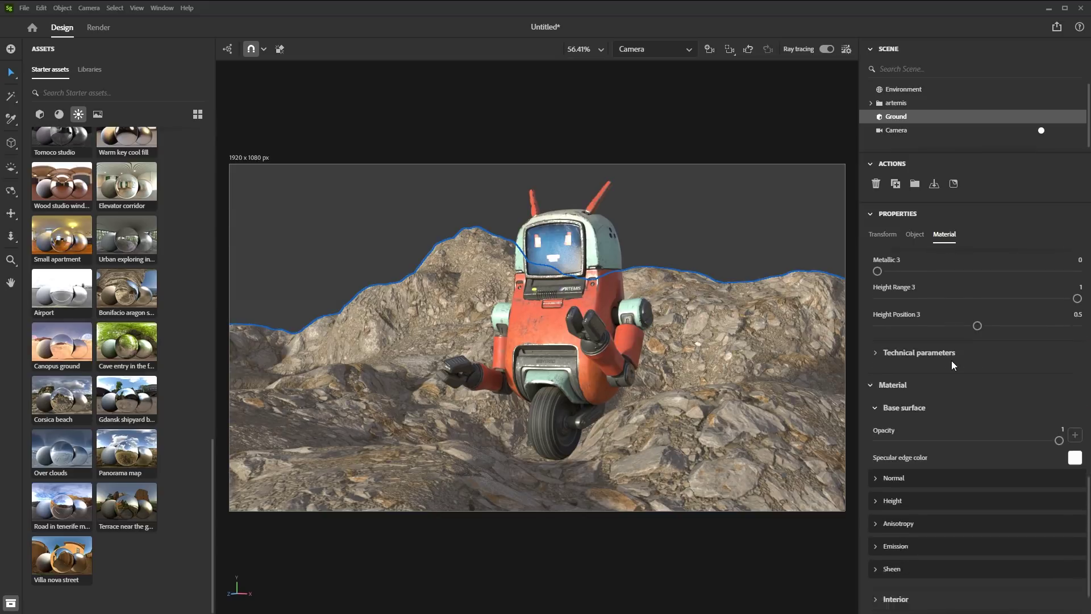
pyautogui.scroll(-1, 953, 364)
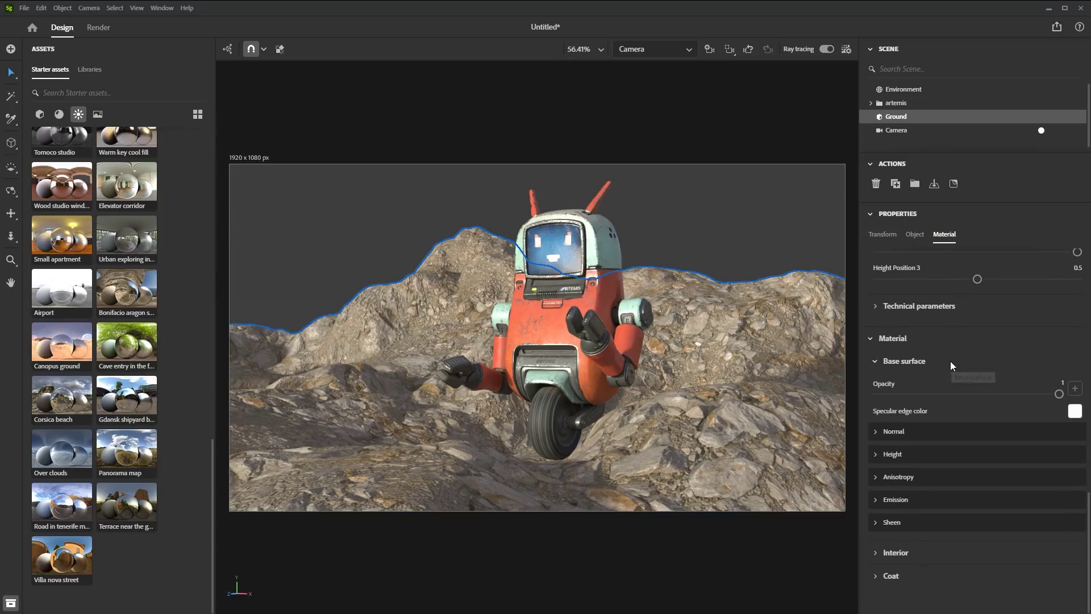
pyautogui.click(879, 455)
pyautogui.scroll(-1, 877, 456)
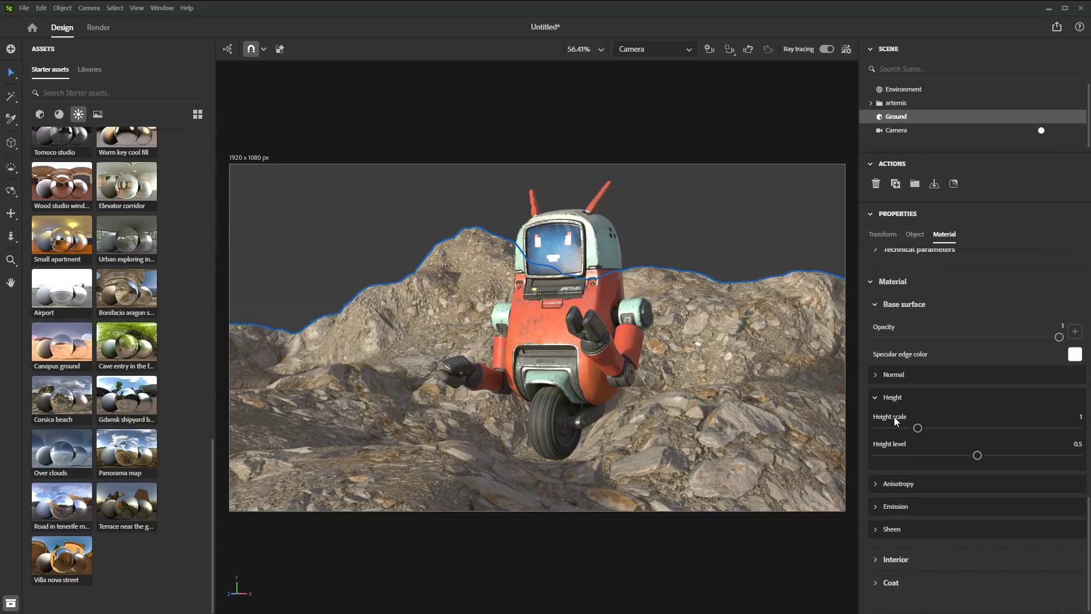
pyautogui.click(1074, 419)
pyautogui.write('6')
pyautogui.press('Return')
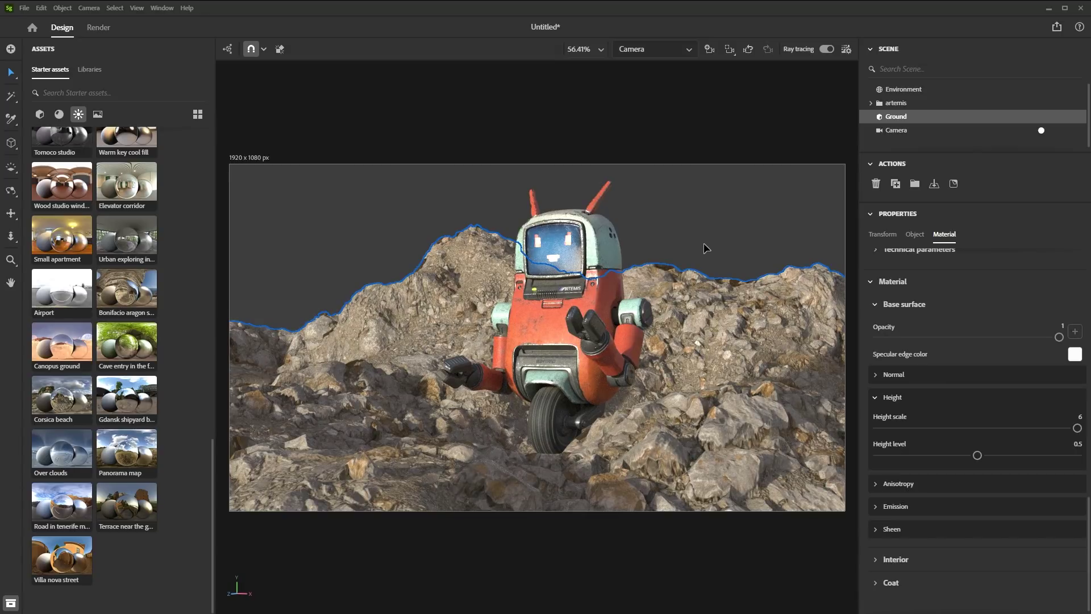
# Rotate the environment light so the robot's front falls into shade, and review the Ground's displacement settings
pyautogui.moveTo(695, 246)
pyautogui.keyDown('shift'); pyautogui.mouseDown(button='right')
pyautogui.moveTo(753, 245)
pyautogui.moveTo(668, 239)
pyautogui.moveTo(850, 257)
pyautogui.mouseUp(button='right'); pyautogui.keyUp('shift')
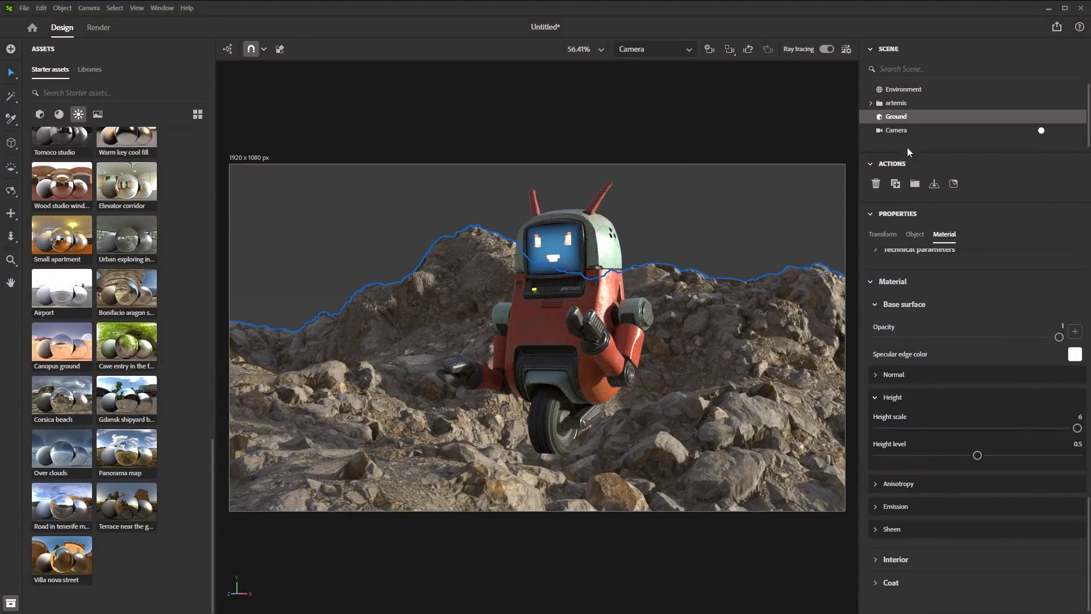
pyautogui.click(916, 235)
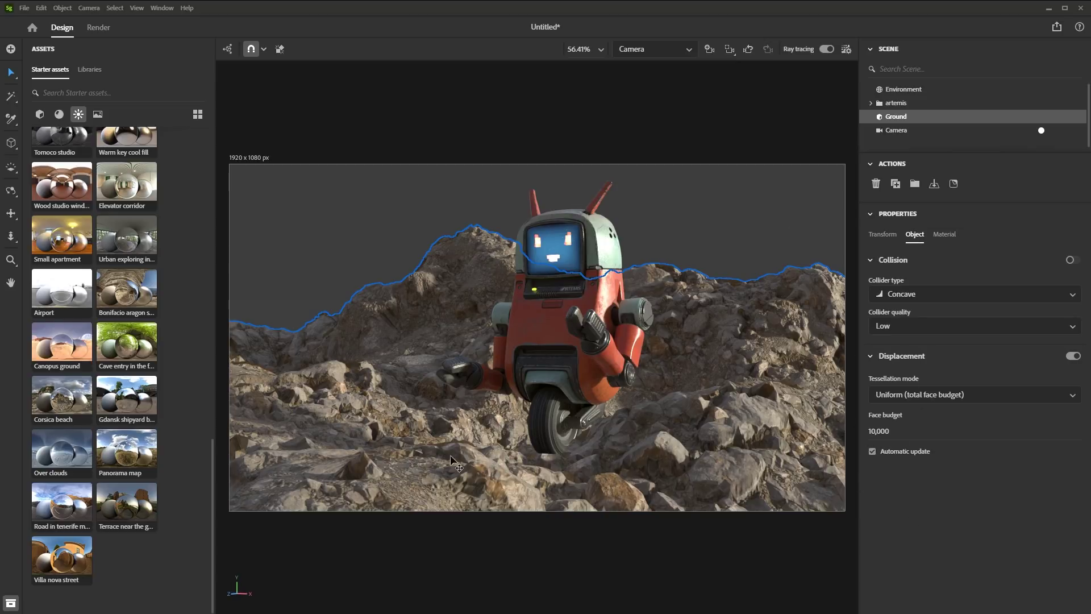
# Assign the cloudy sky image as the Camera's background
pyautogui.click(715, 210)
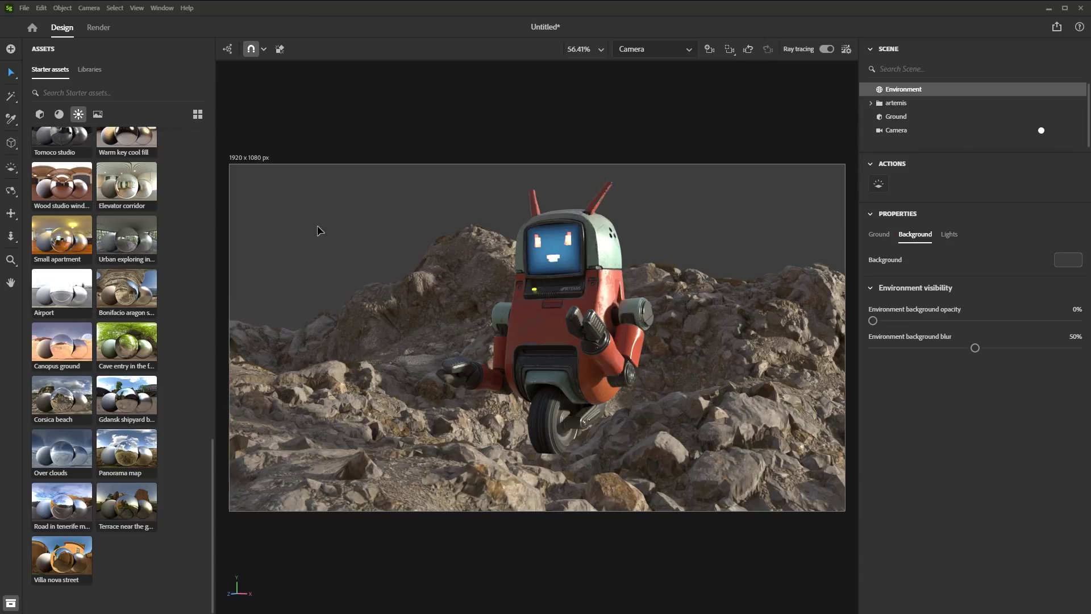
pyautogui.click(902, 131)
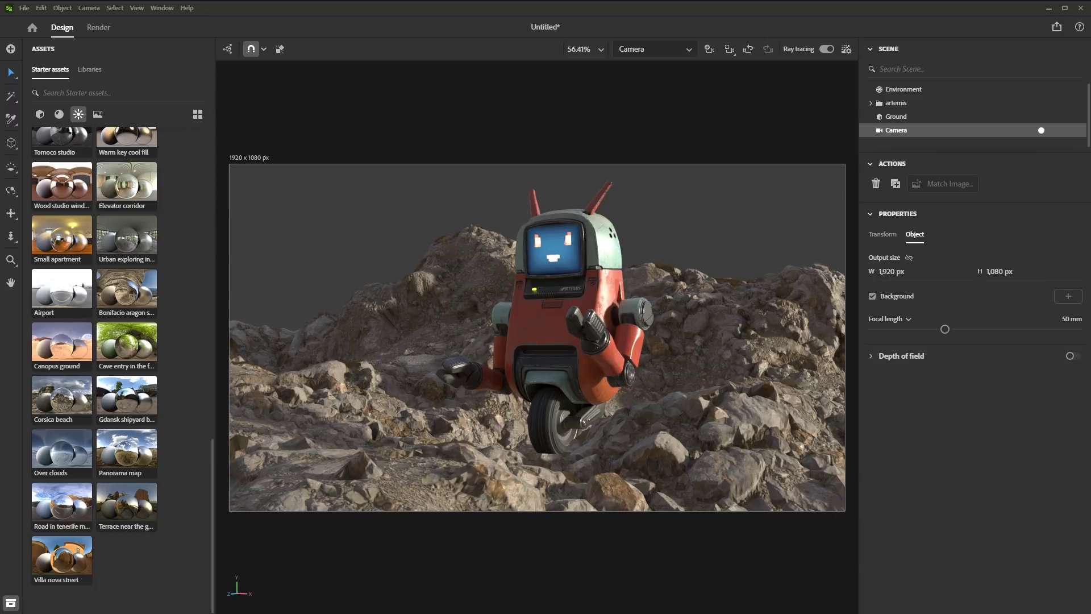
pyautogui.moveTo(887, 196); pyautogui.dragTo(1066, 298)
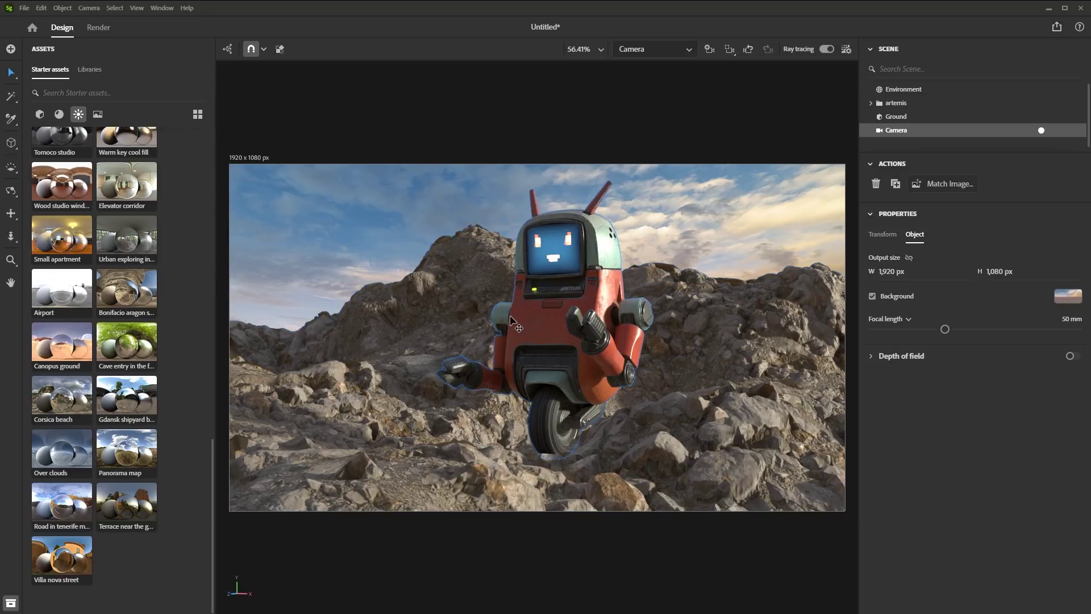
# Switch to the viewport camera and place an area light on the side of the robot's head
pyautogui.click(674, 50)
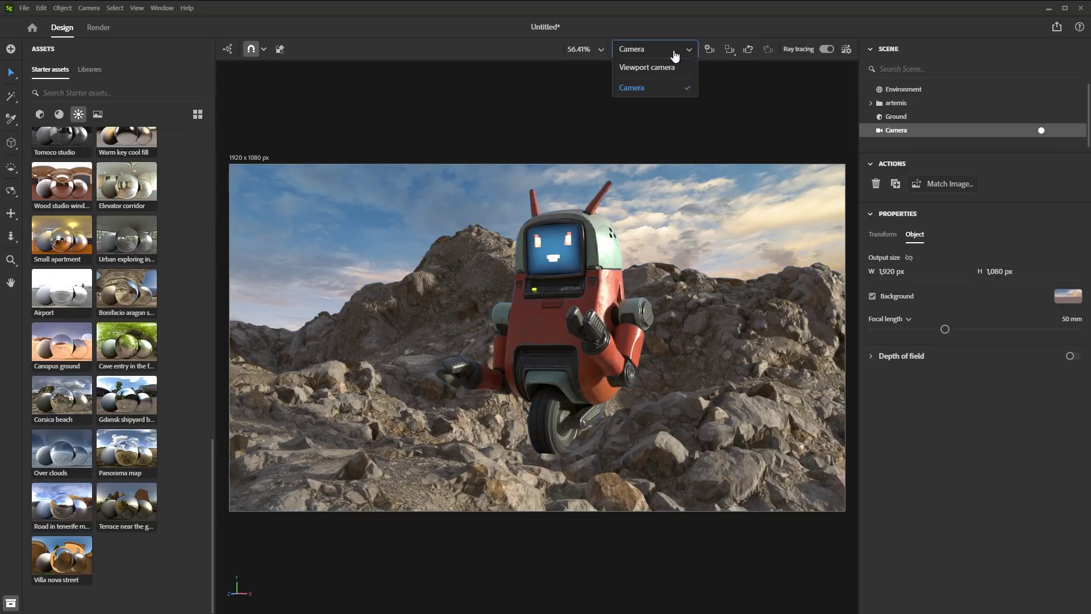
pyautogui.click(664, 69)
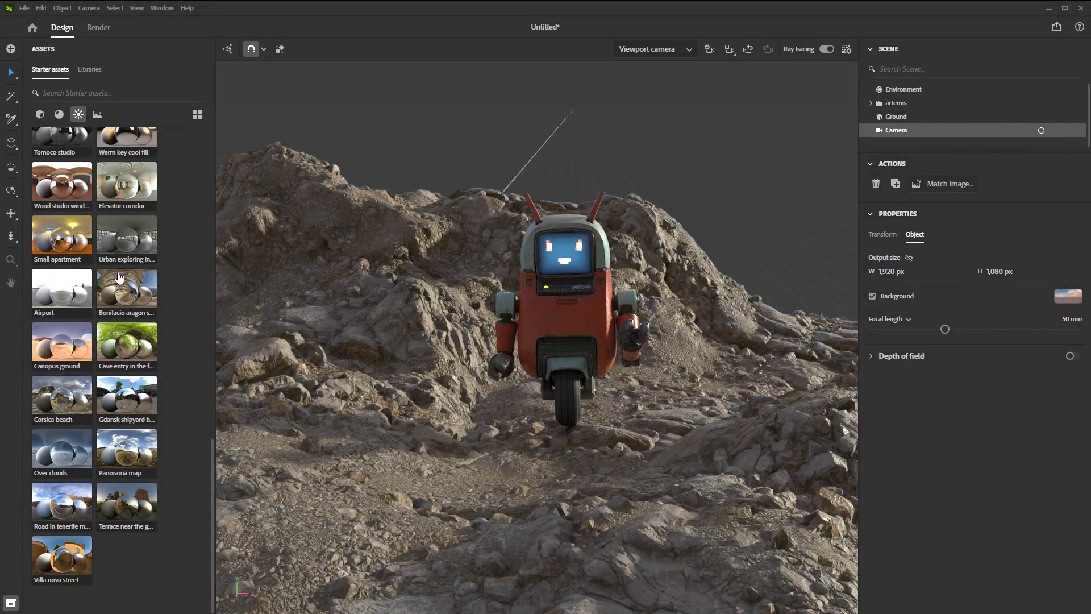
pyautogui.scroll(15, 118, 277)
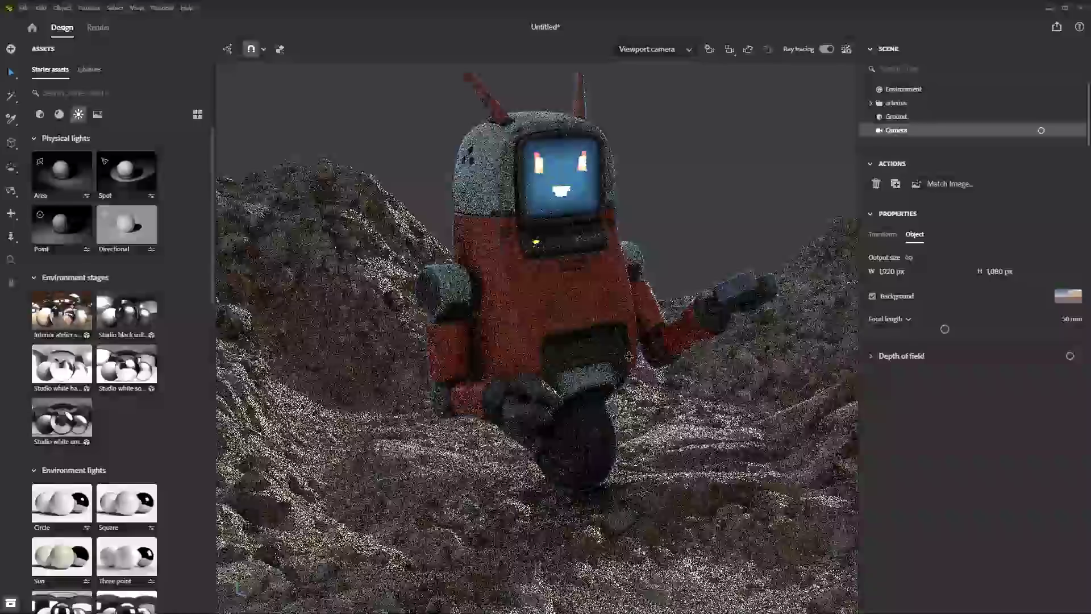
pyautogui.moveTo(58, 172); pyautogui.dragTo(466, 214)
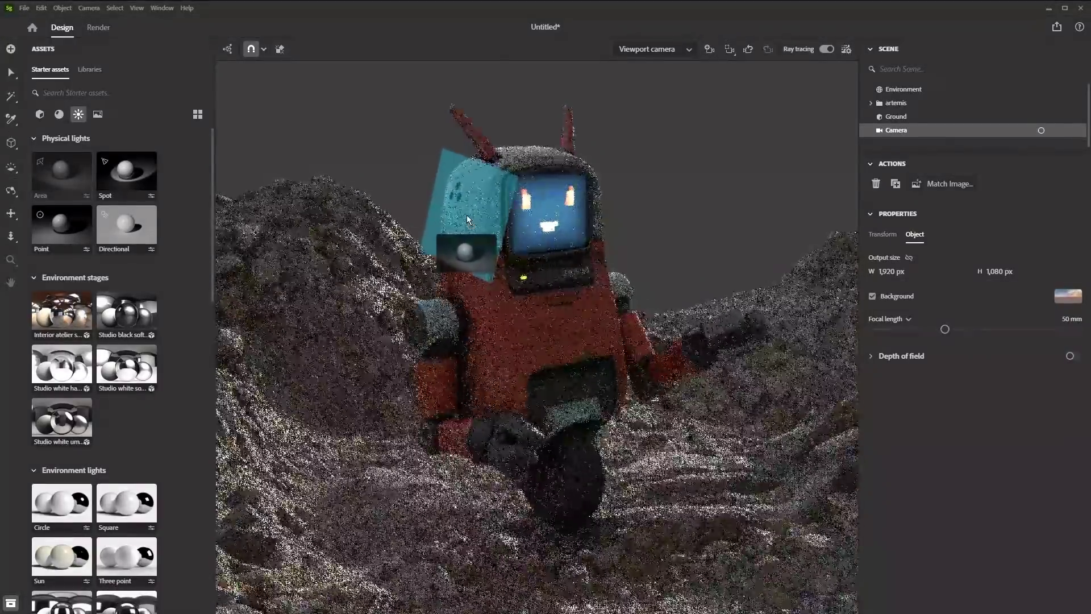
# Move the area light sideways away from the robot and adjust its rotation
pyautogui.moveTo(587, 356); pyautogui.dragTo(642, 344, button='right')
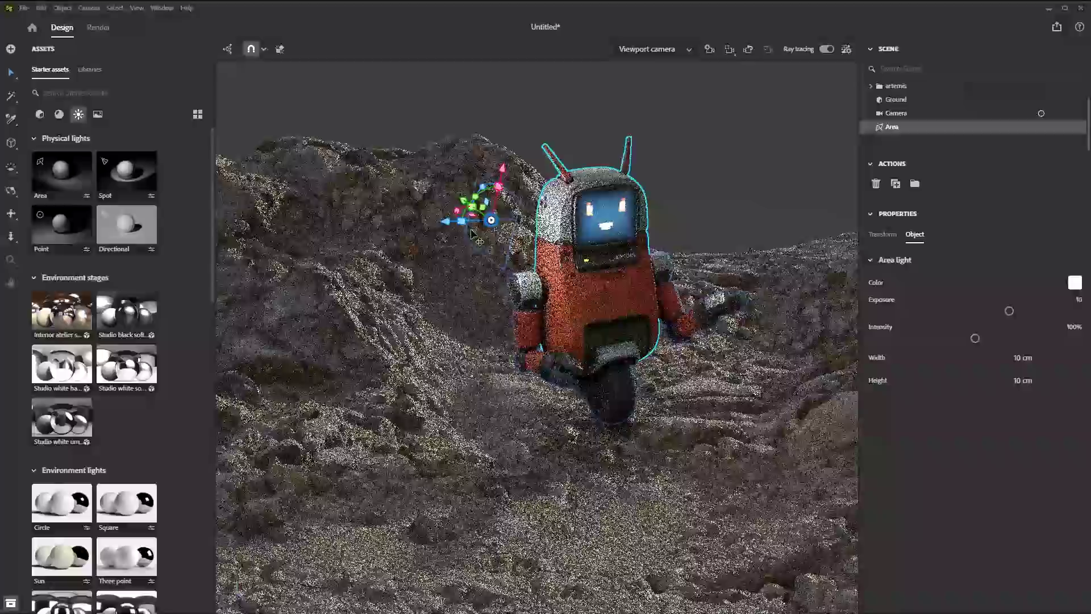
pyautogui.moveTo(446, 222); pyautogui.dragTo(304, 228)
pyautogui.moveTo(545, 264); pyautogui.dragTo(558, 268, button='right')
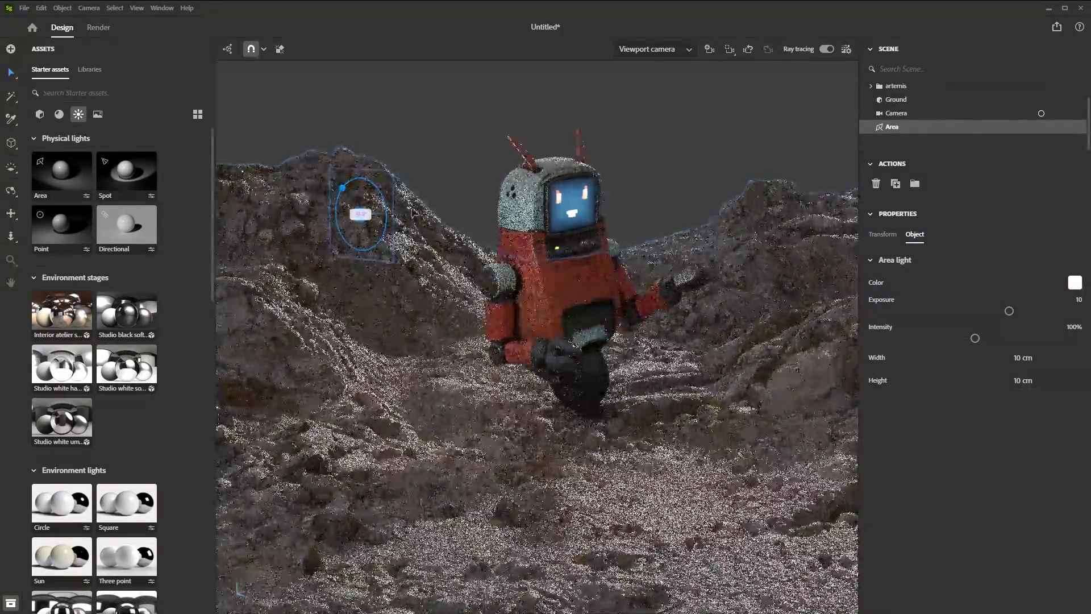
pyautogui.moveTo(350, 185); pyautogui.dragTo(375, 168, button='right')
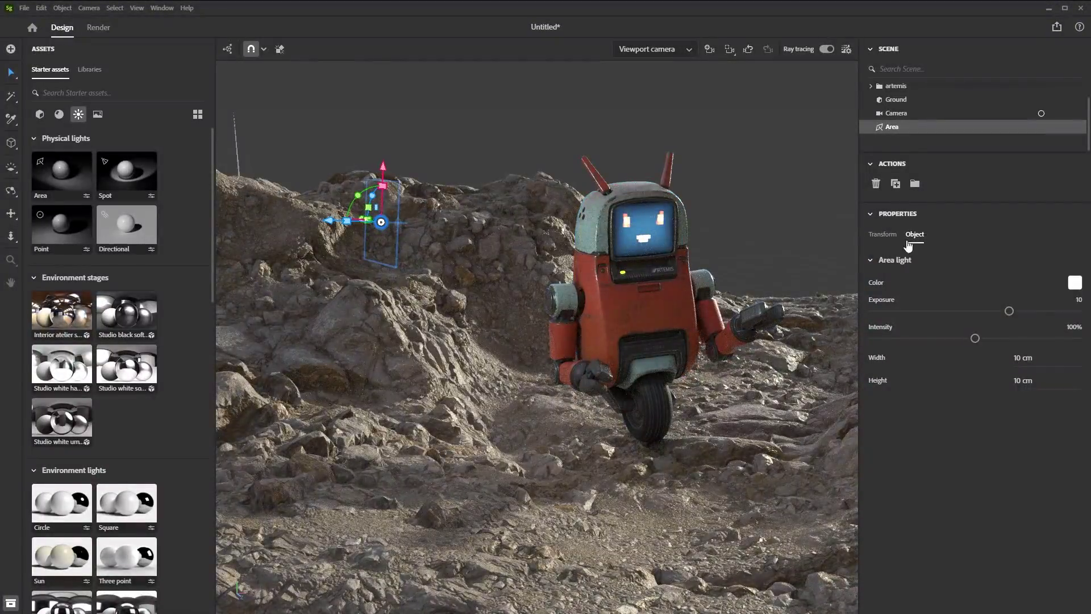
# Set the area light's exposure to 13.5 and return to the scene's Camera view
pyautogui.moveTo(1010, 312); pyautogui.dragTo(1057, 311)
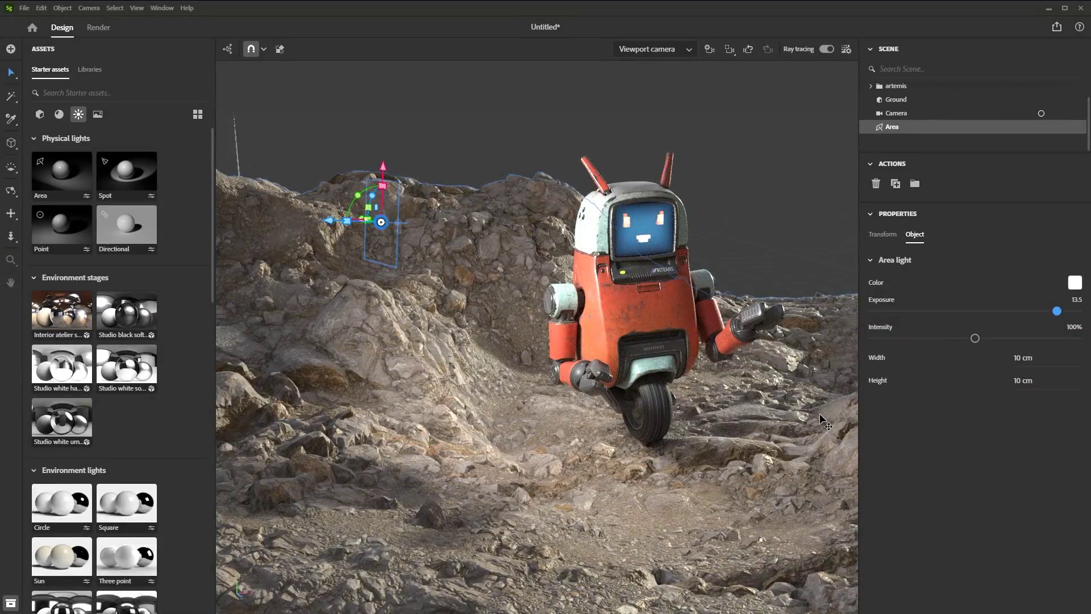
pyautogui.moveTo(822, 423); pyautogui.dragTo(648, 432, button='right')
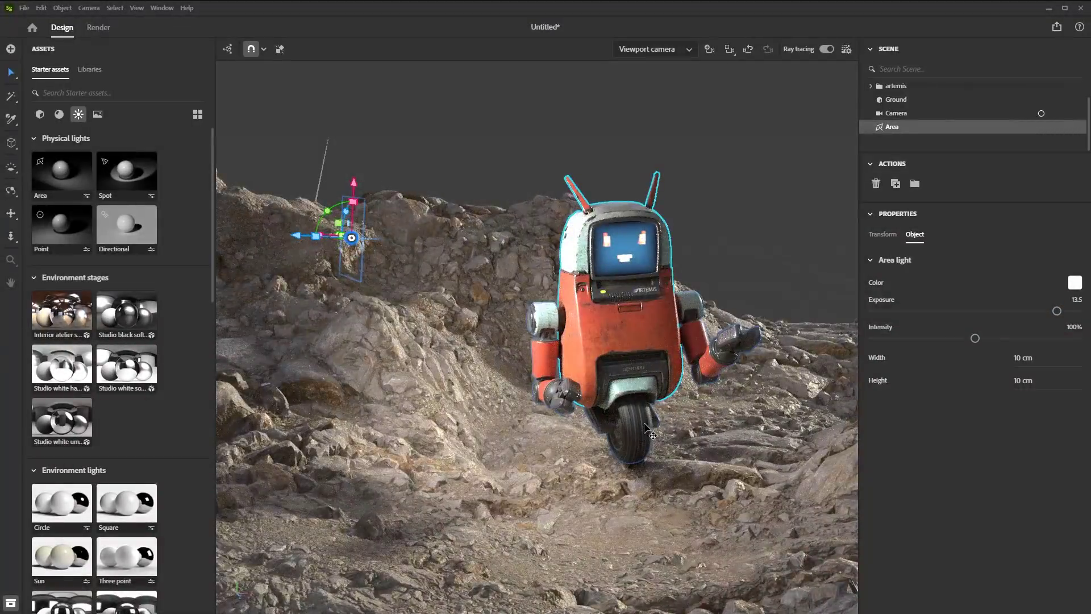
pyautogui.click(653, 49)
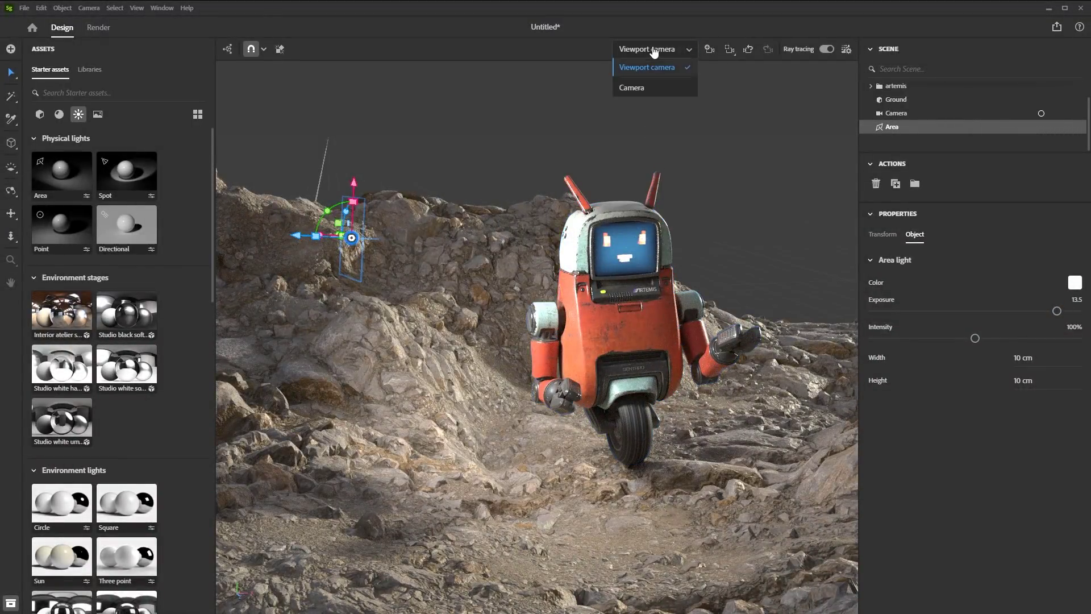
pyautogui.click(648, 90)
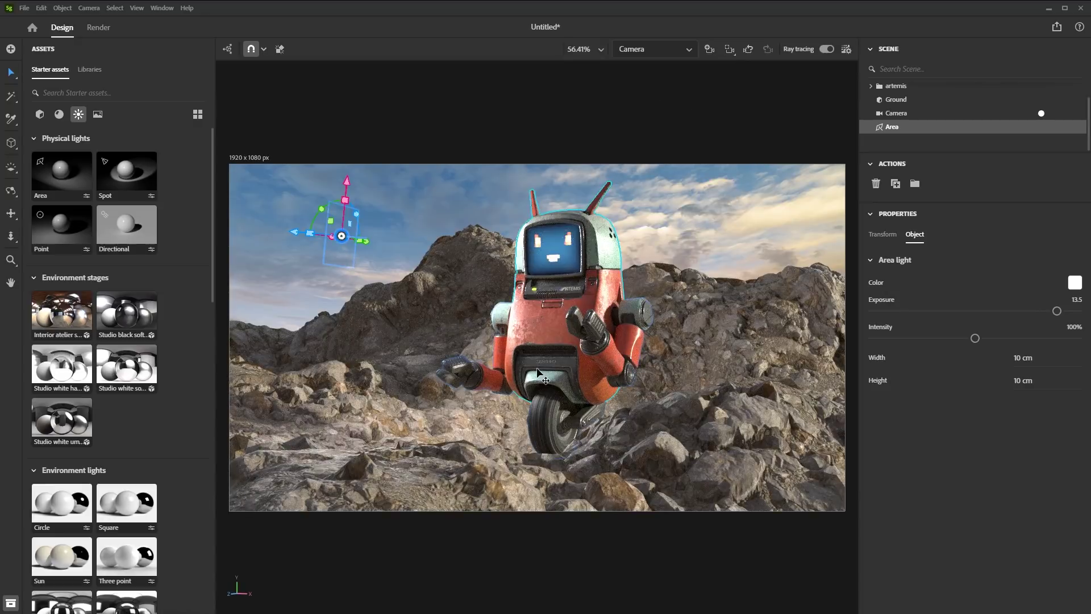
# Reposition the area light along its axes to sit higher in the sky beside the robot, above the rocky ridge
pyautogui.moveTo(350, 187); pyautogui.dragTo(350, 183)
pyautogui.moveTo(368, 244); pyautogui.dragTo(418, 269)
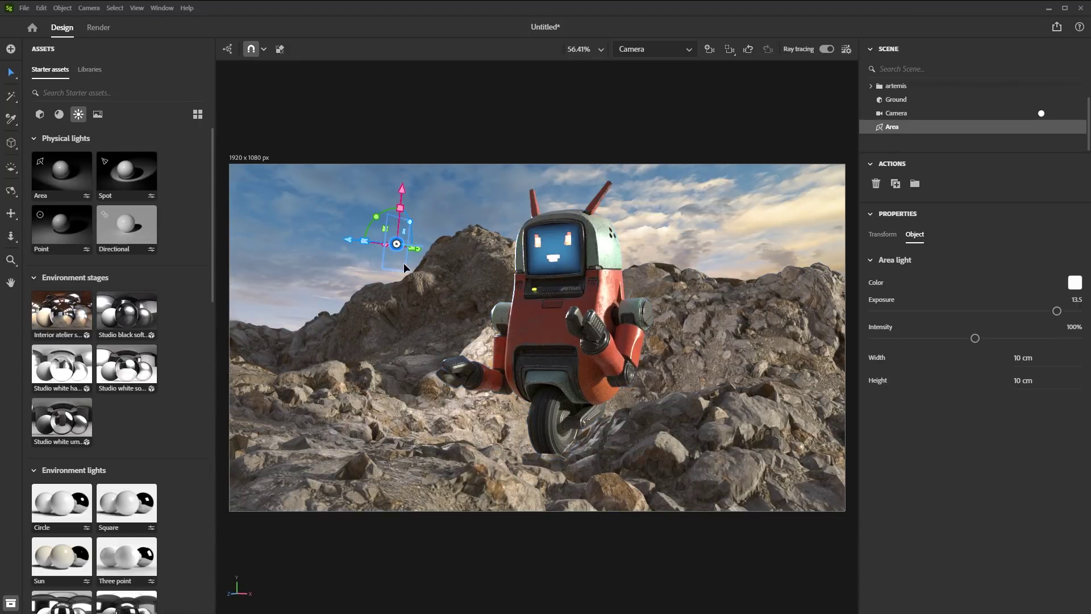
pyautogui.moveTo(352, 240)
pyautogui.mouseDown()
pyautogui.moveTo(323, 243)
pyautogui.moveTo(346, 241)
pyautogui.mouseUp()
pyautogui.moveTo(396, 207); pyautogui.dragTo(399, 179)
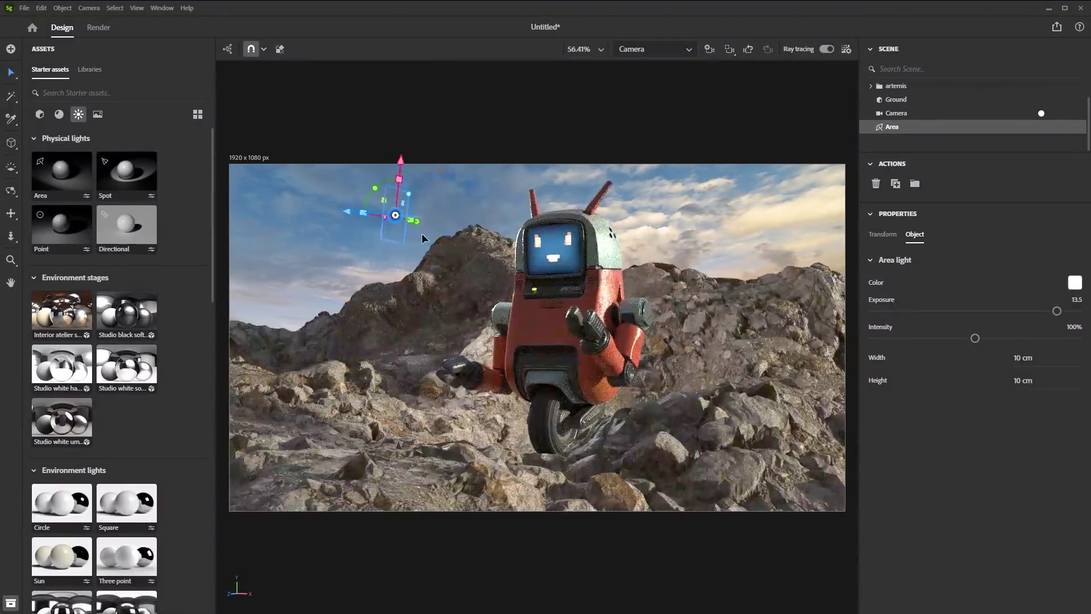
pyautogui.moveTo(414, 226); pyautogui.dragTo(371, 225)
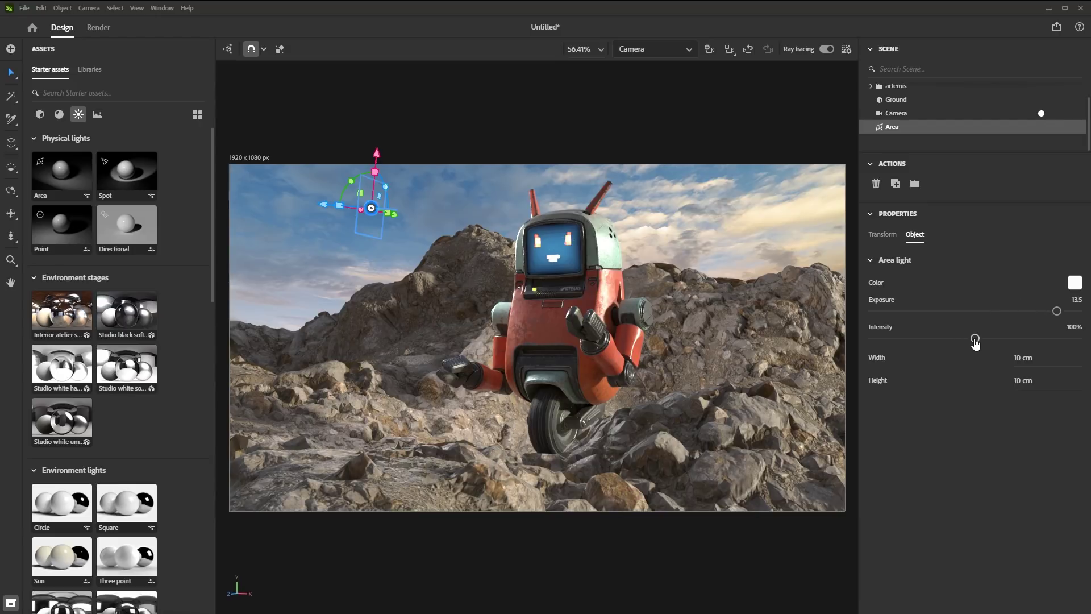
# Lower the area light's intensity to 82% and warm its color temperature to 4,105 Kelvin
pyautogui.moveTo(975, 340)
pyautogui.mouseDown()
pyautogui.moveTo(871, 339)
pyautogui.moveTo(957, 339)
pyautogui.mouseUp()
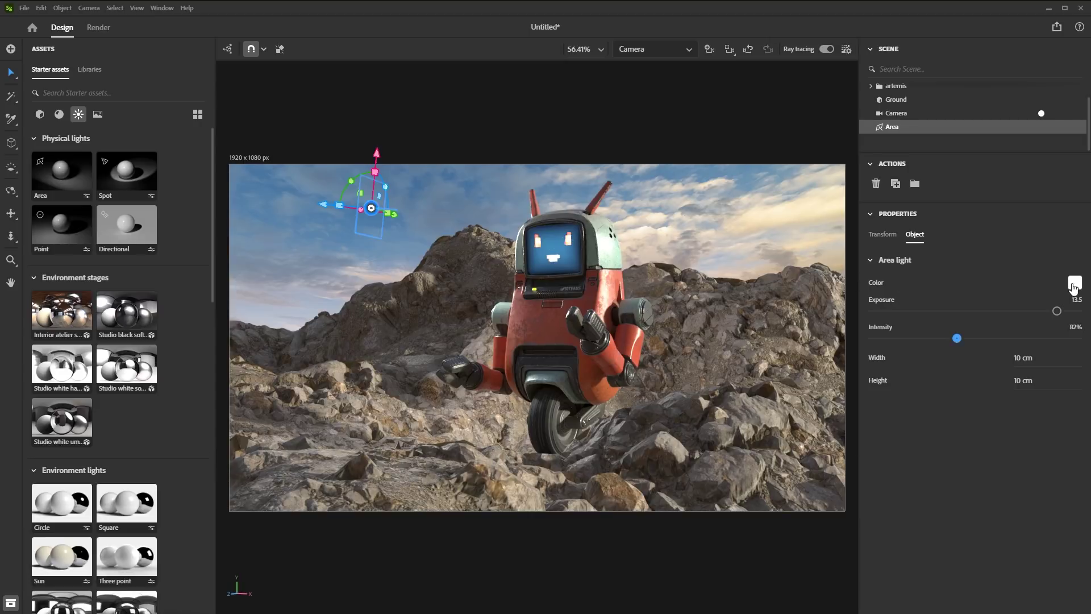
pyautogui.click(1074, 284)
pyautogui.click(931, 177)
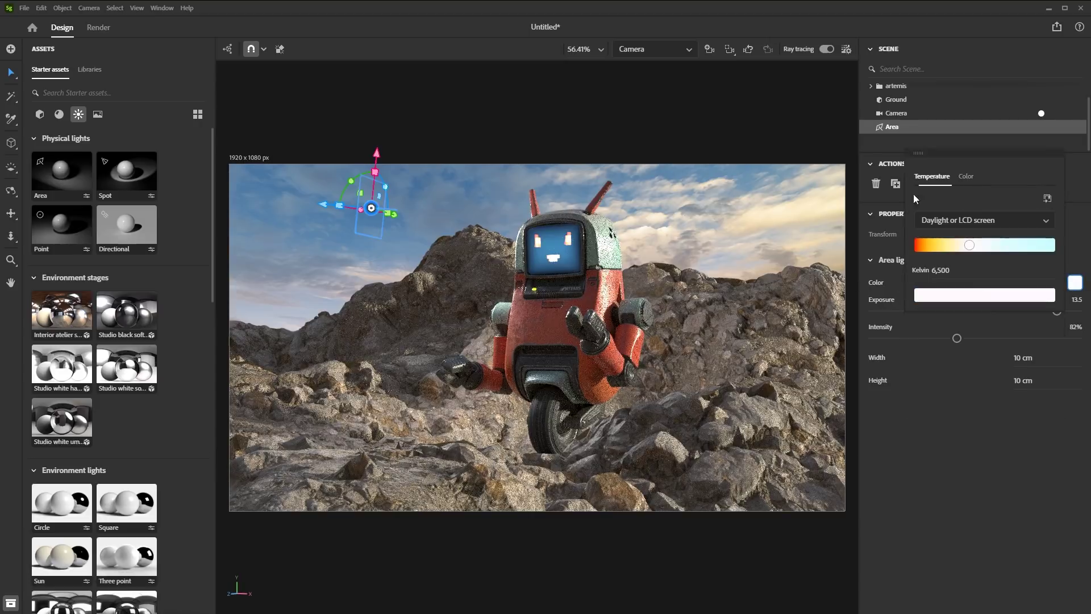
pyautogui.moveTo(970, 252); pyautogui.dragTo(938, 259)
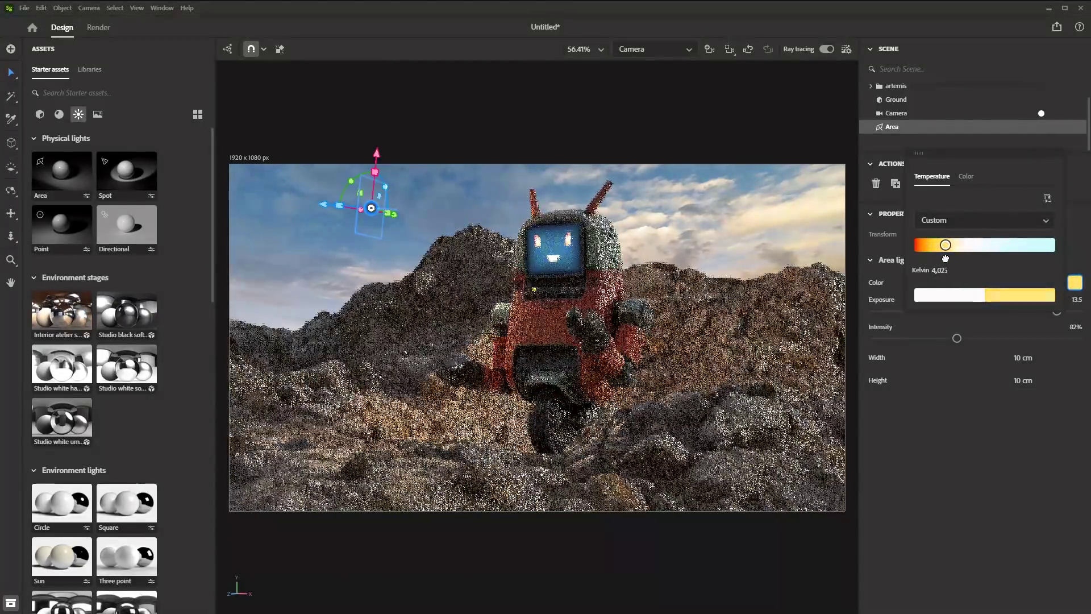
pyautogui.moveTo(938, 258); pyautogui.dragTo(946, 258)
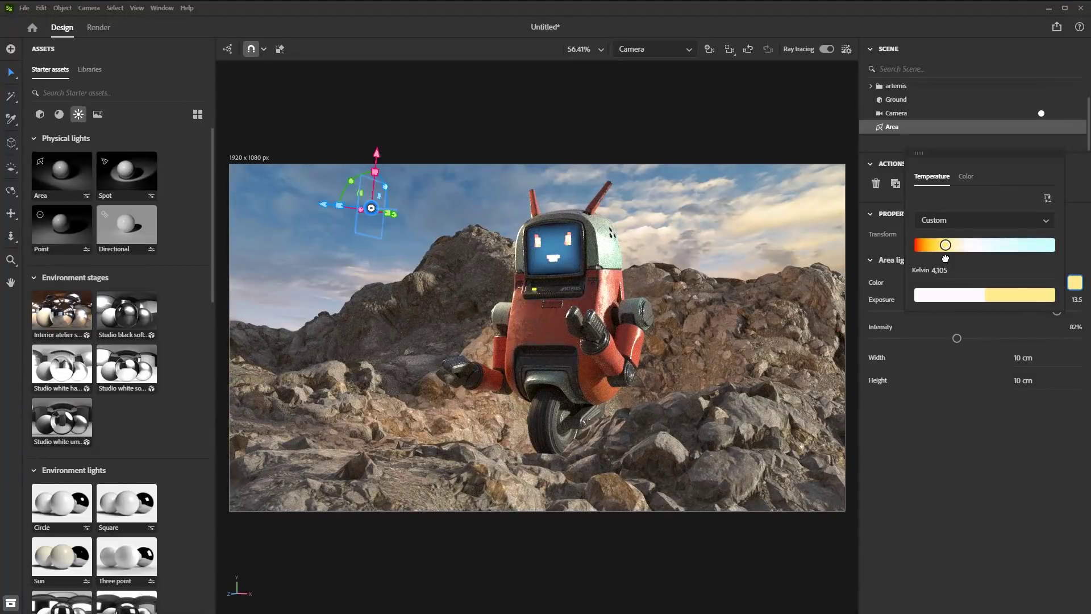
pyautogui.click(973, 529)
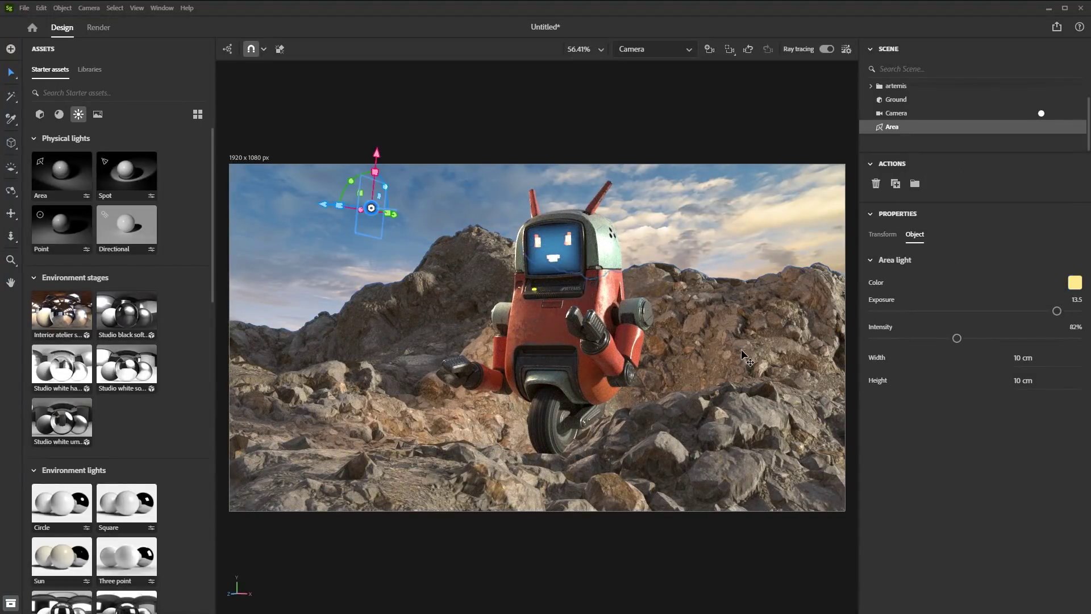
pyautogui.moveTo(734, 352)
pyautogui.mouseDown()
pyautogui.moveTo(790, 359)
pyautogui.moveTo(743, 363)
pyautogui.mouseUp()
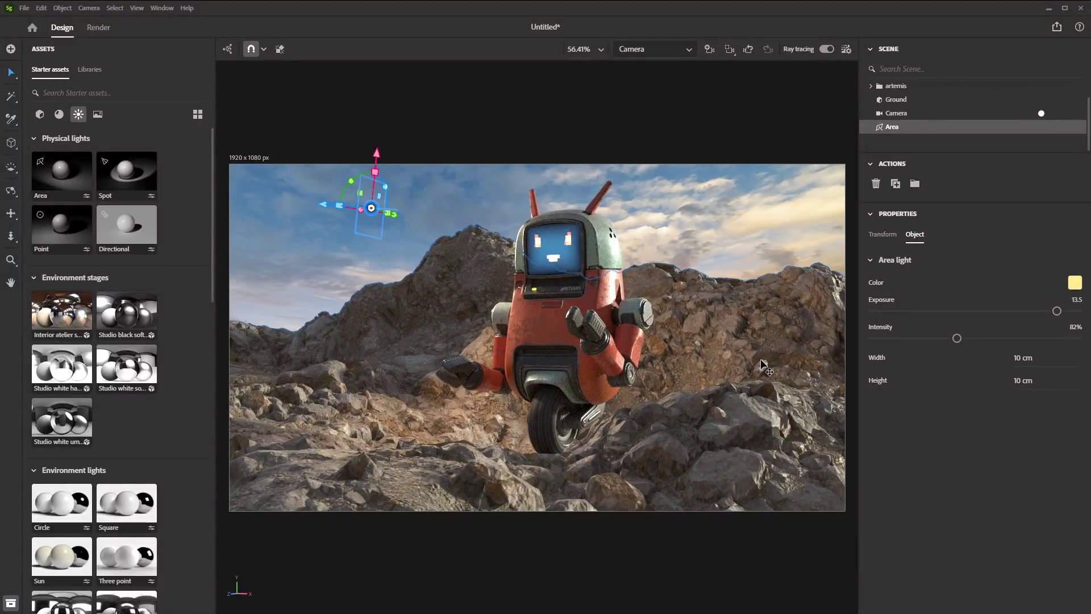
# Raise the scene's environment light intensity to 109%
pyautogui.scroll(1, 922, 108)
pyautogui.scroll(1, 918, 102)
pyautogui.click(910, 90)
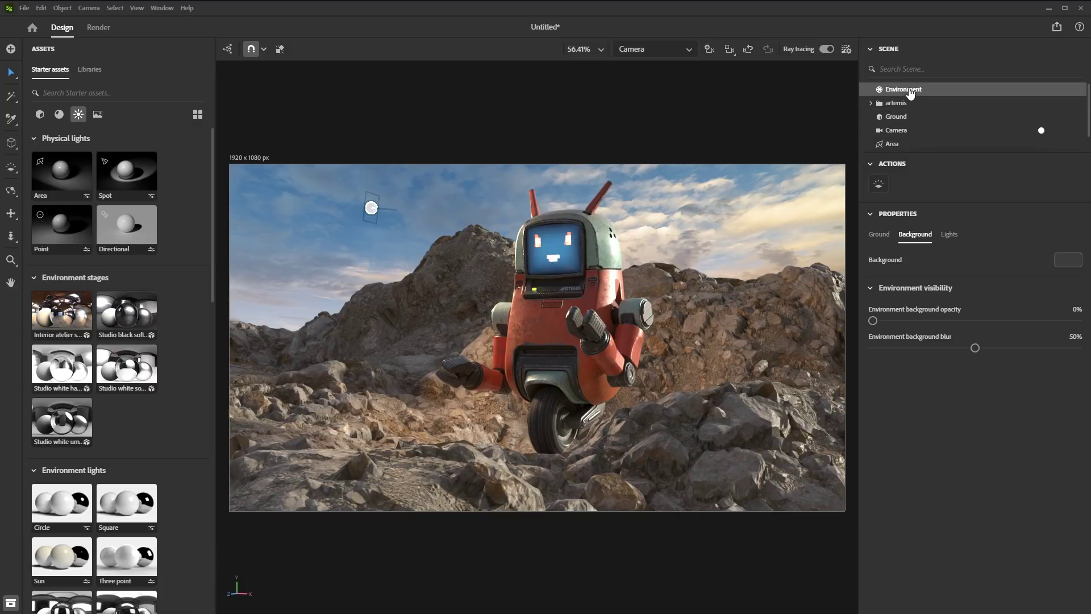
pyautogui.click(948, 235)
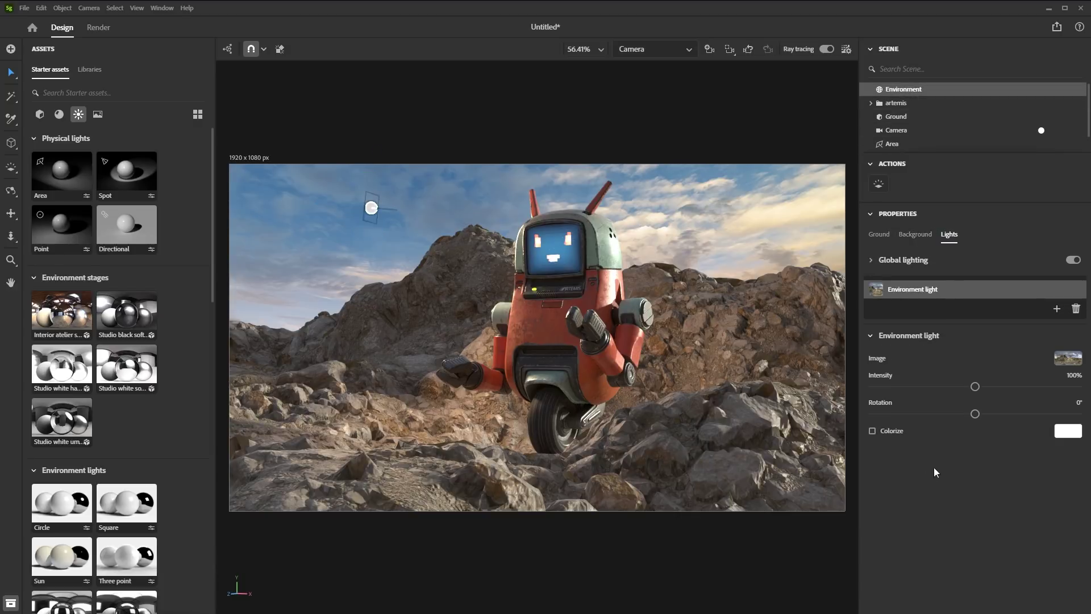
pyautogui.moveTo(976, 389)
pyautogui.mouseDown()
pyautogui.moveTo(1006, 385)
pyautogui.moveTo(984, 388)
pyautogui.mouseUp()
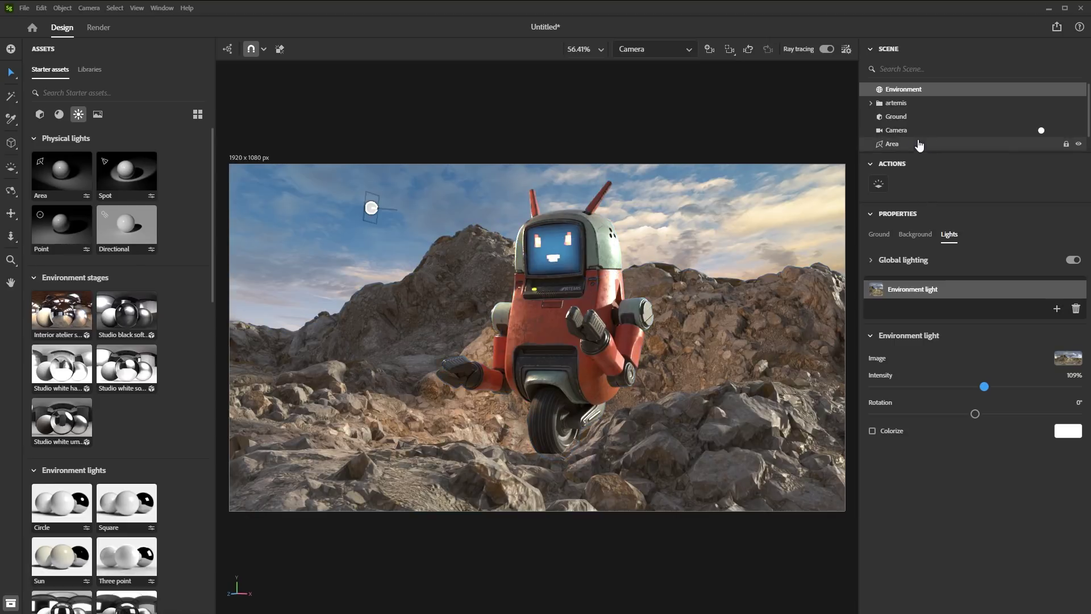
# Try depth of field on the scene camera, focused on the robot's body with a blur amount of 5.7, and switch it off again
pyautogui.click(897, 131)
pyautogui.click(1070, 357)
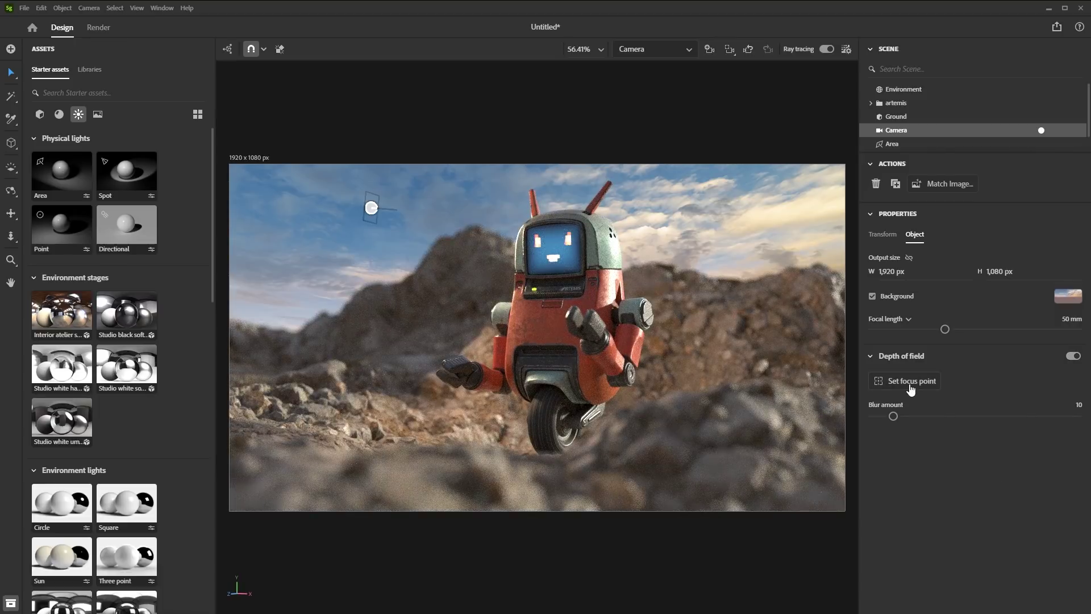
pyautogui.click(567, 297)
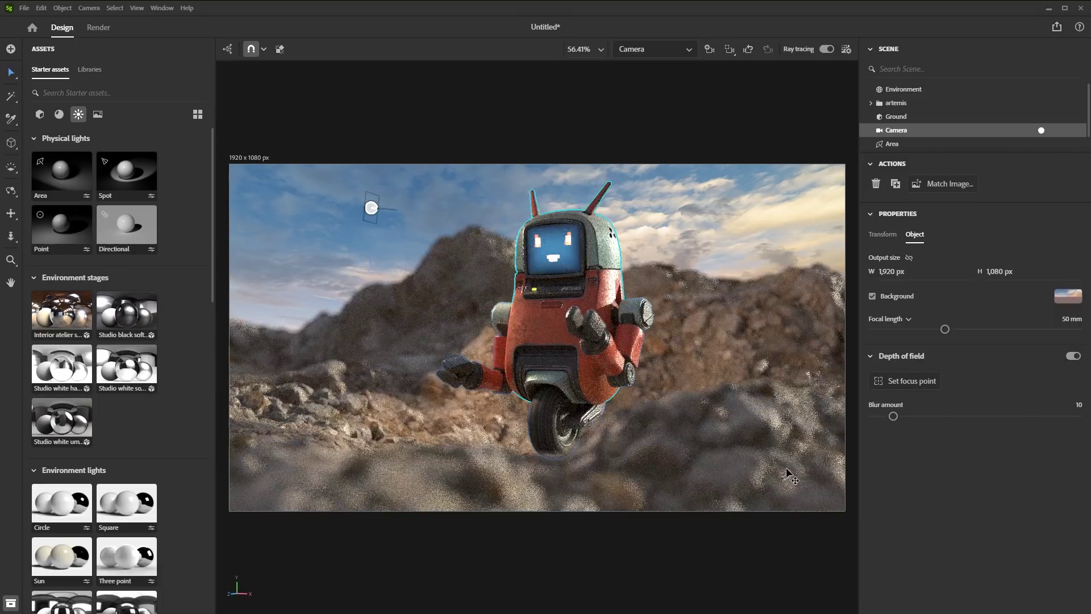
pyautogui.moveTo(887, 416); pyautogui.dragTo(882, 416)
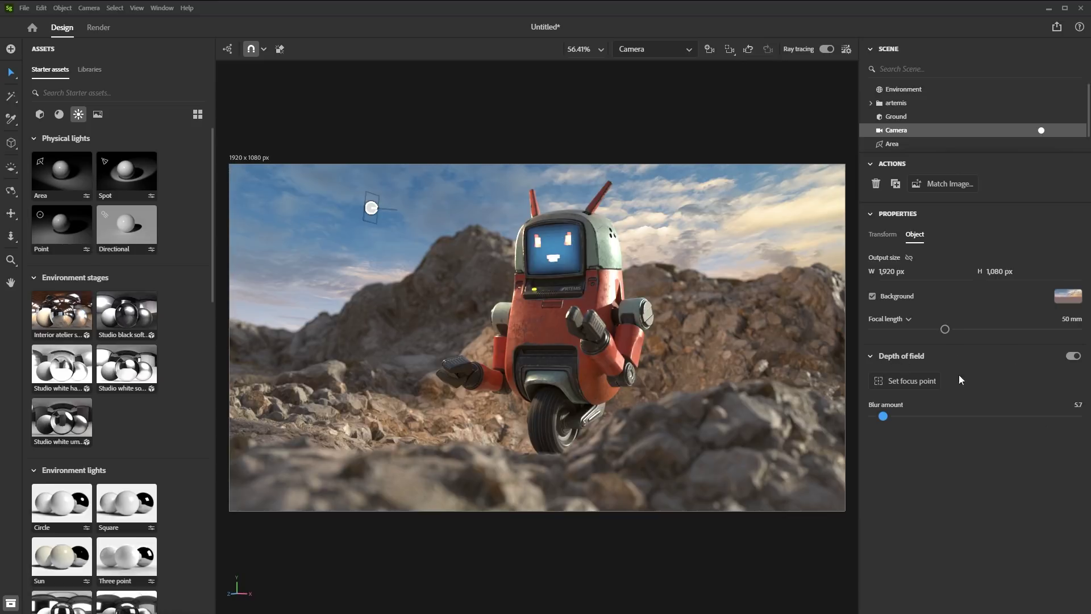
pyautogui.click(1073, 356)
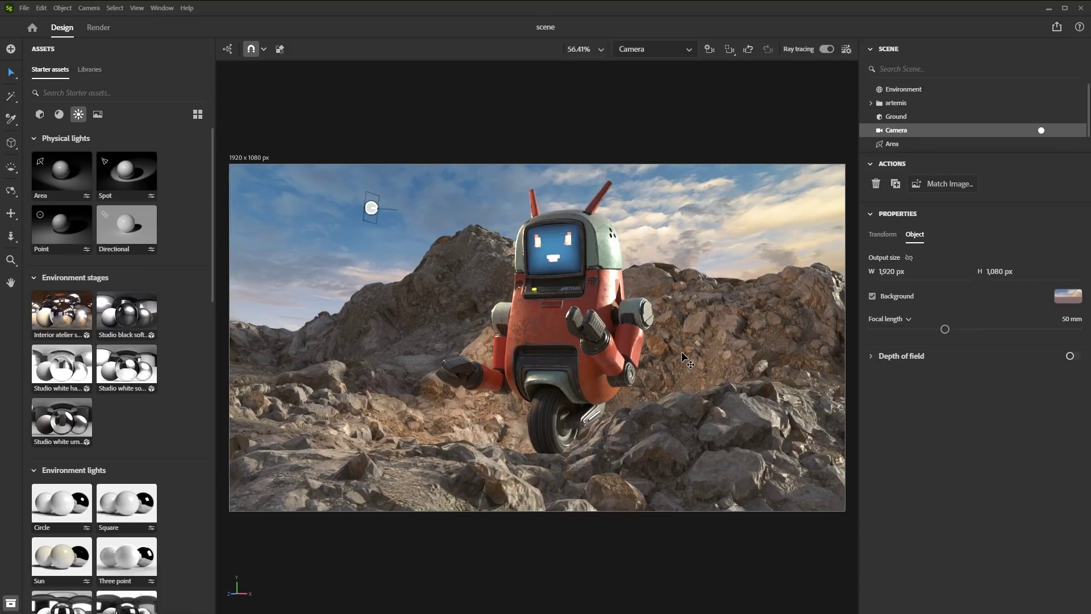
# Set the Ground's displacement face budget to 7,000,000 and select the Area light
pyautogui.click(899, 116)
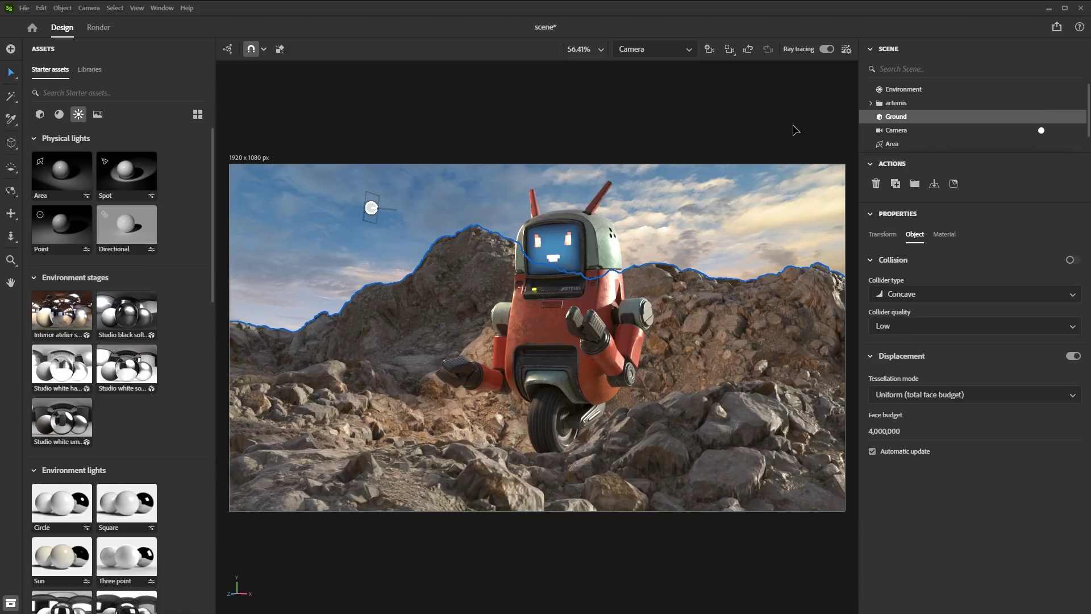
pyautogui.click(875, 430)
pyautogui.write('40000007000000')
pyautogui.press('Return')
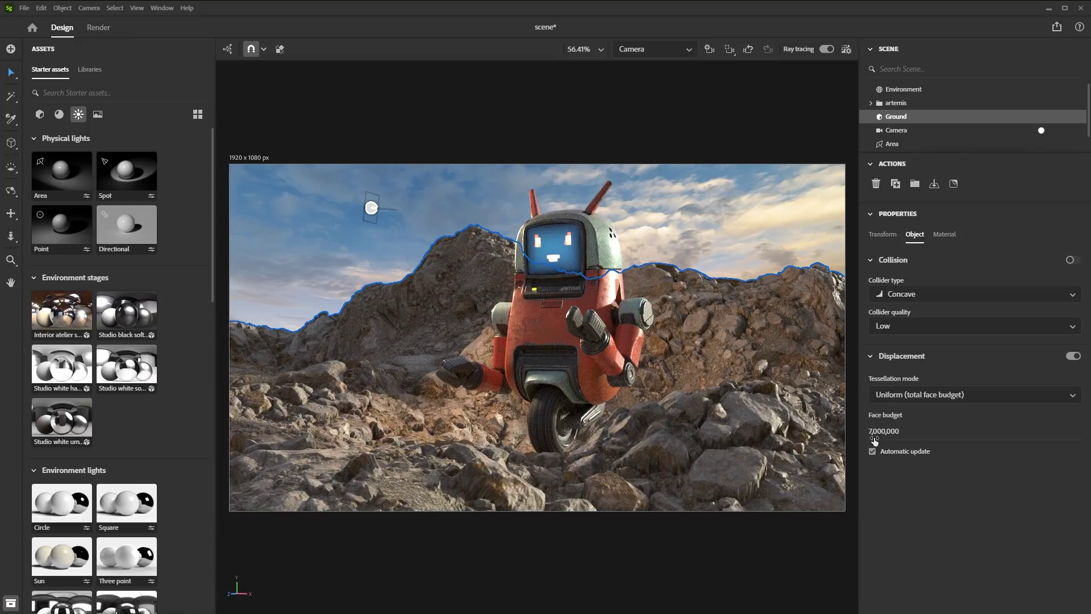
pyautogui.click(899, 145)
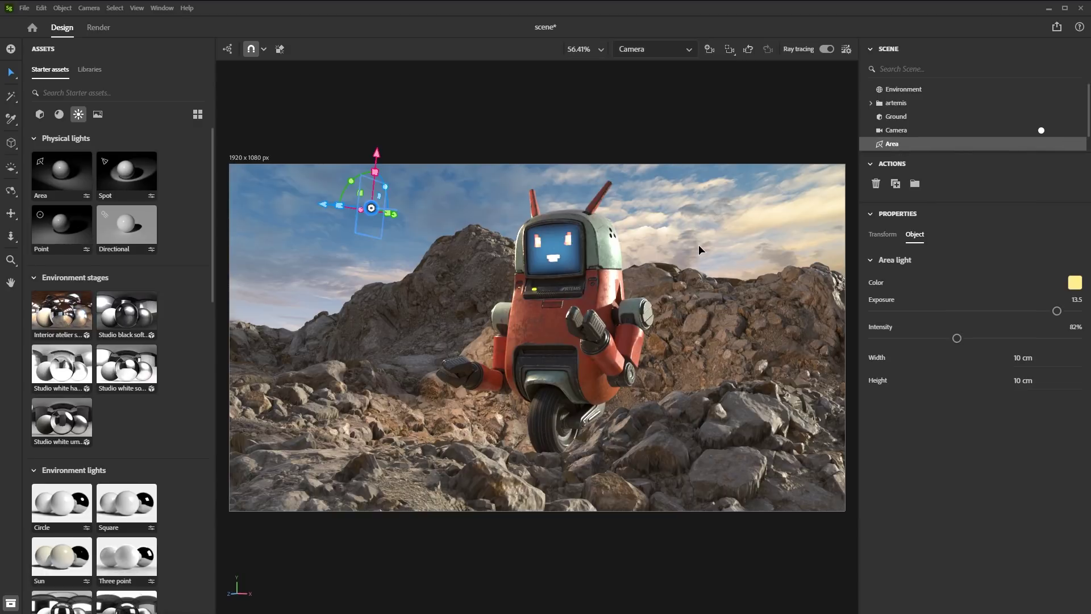
# Save the scene and render the Camera view as a PSD with 16 bits/channel
pyautogui.click(99, 28)
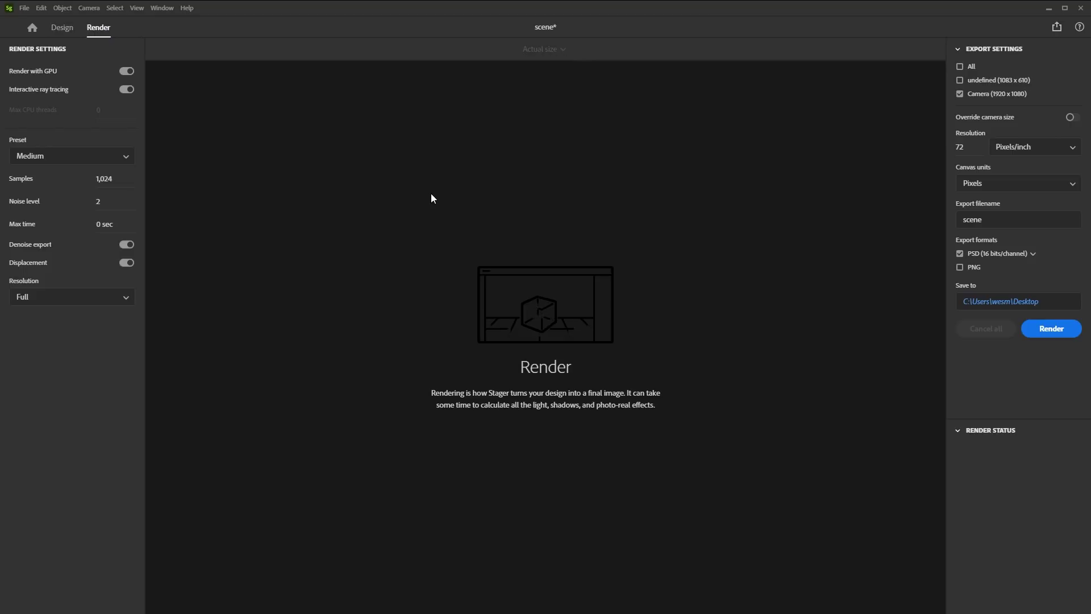
pyautogui.hotkey('ctrl', 's')
pyautogui.click(1017, 257)
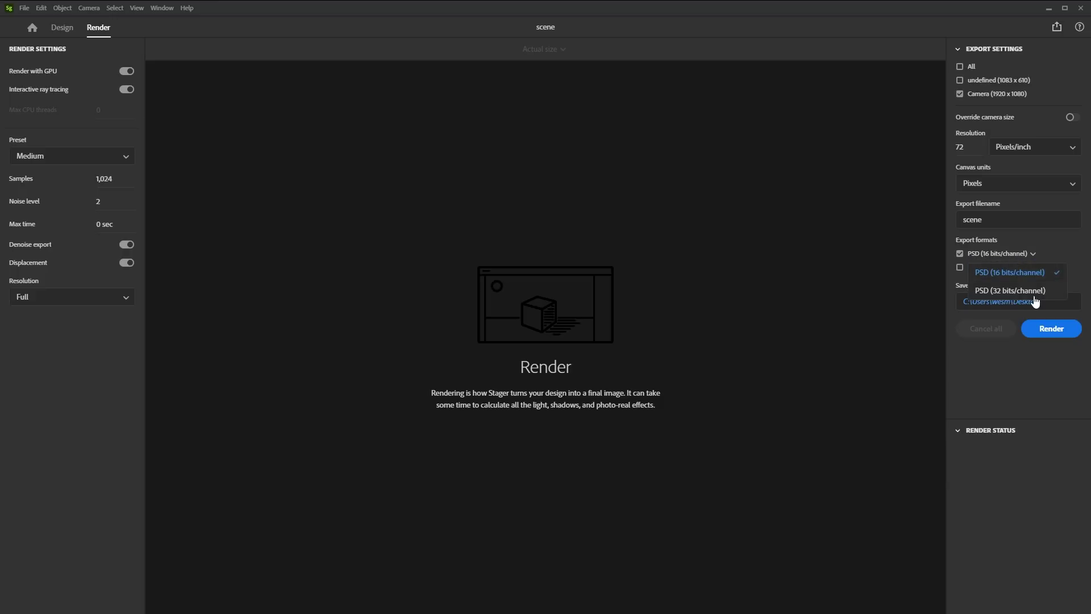
pyautogui.click(1010, 273)
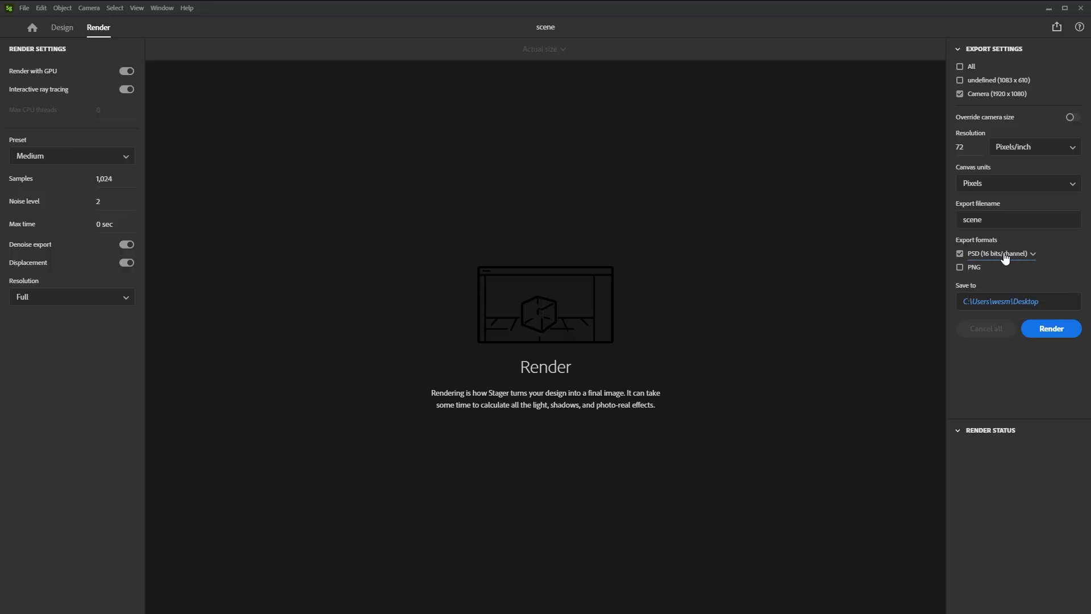
pyautogui.click(1050, 330)
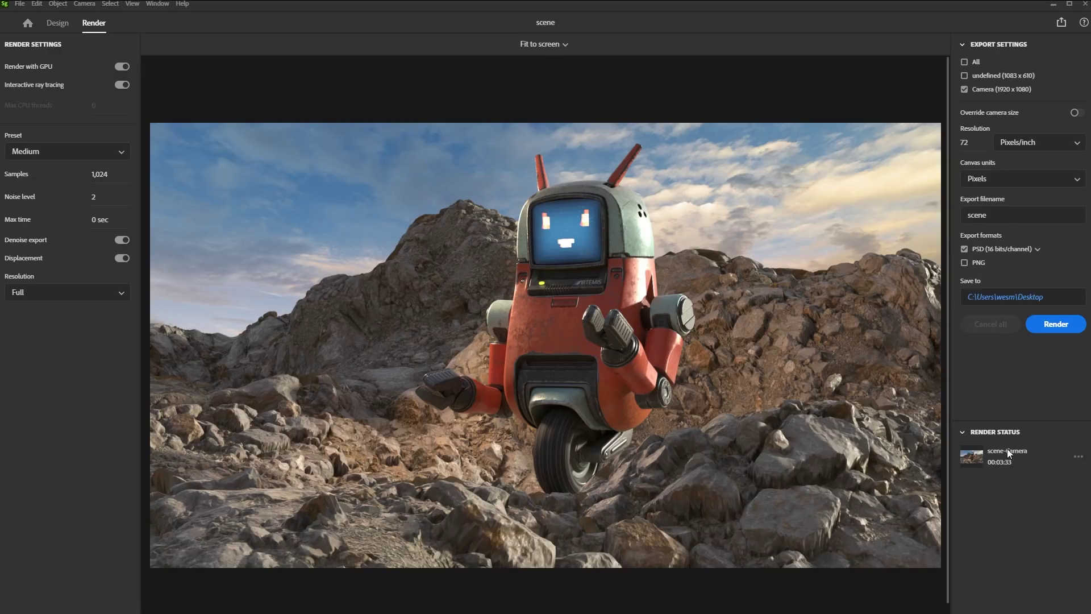
# Open the finished scene-Camera render in Photoshop for editing
pyautogui.click(1078, 456)
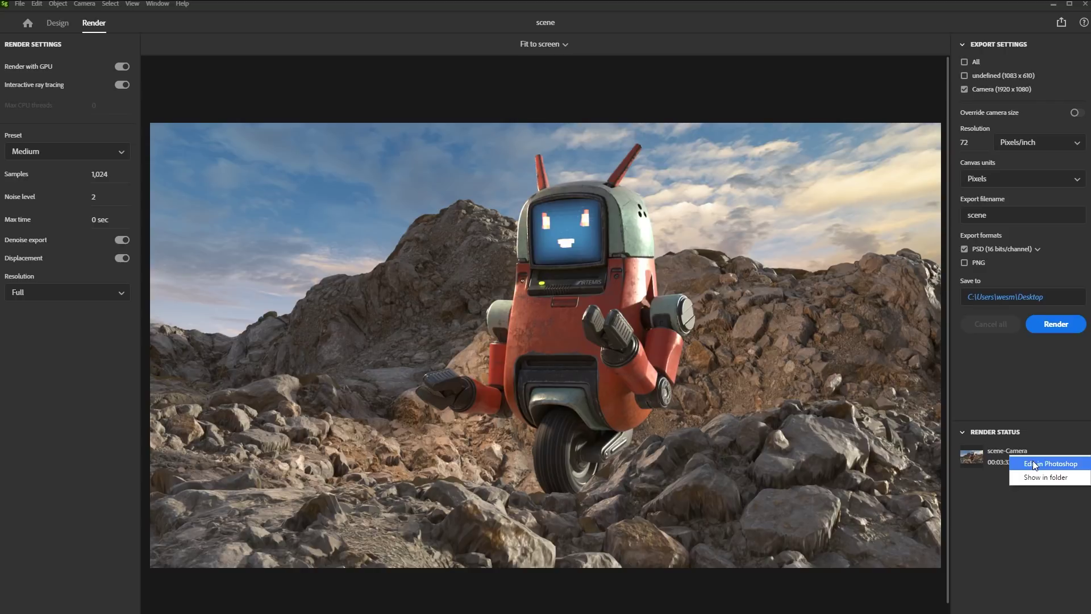
pyautogui.click(1032, 463)
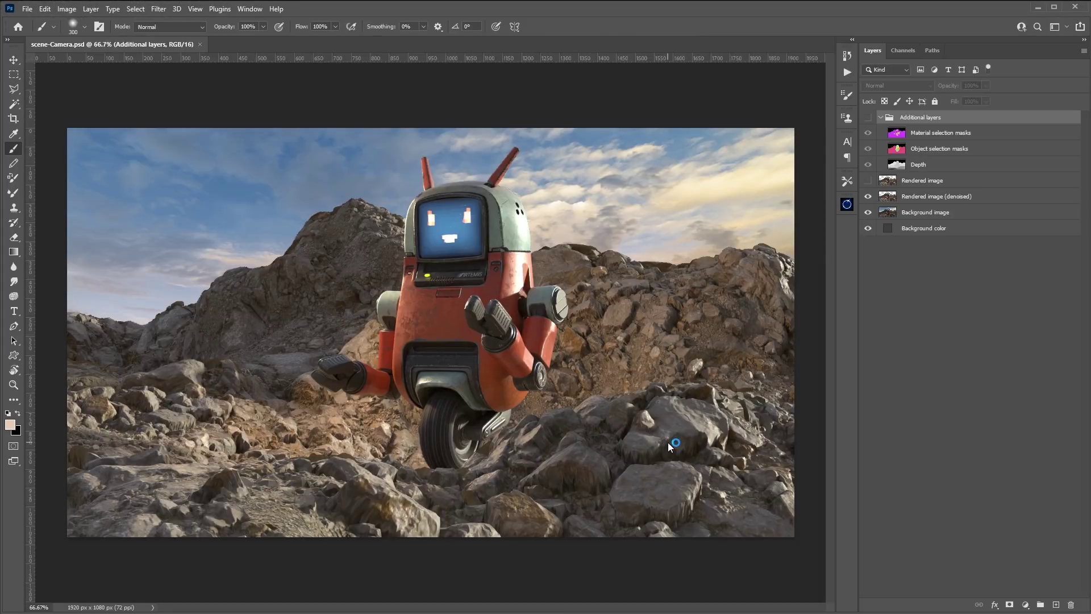
# Inspect the material masks, object masks and depth pass in the Additional layers group, and hide the group again
pyautogui.click(870, 117)
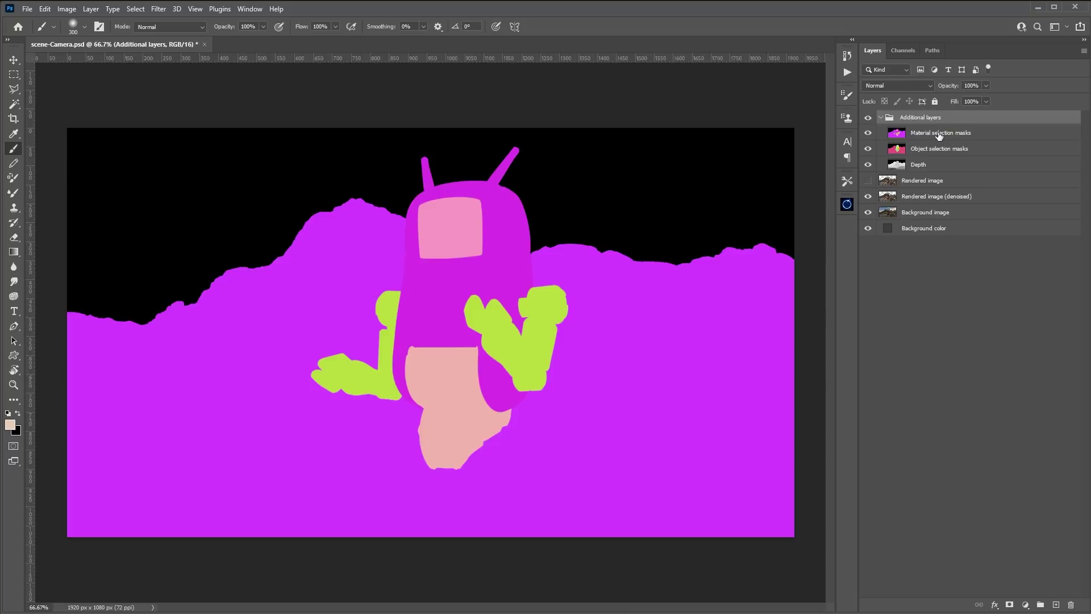
pyautogui.click(868, 133)
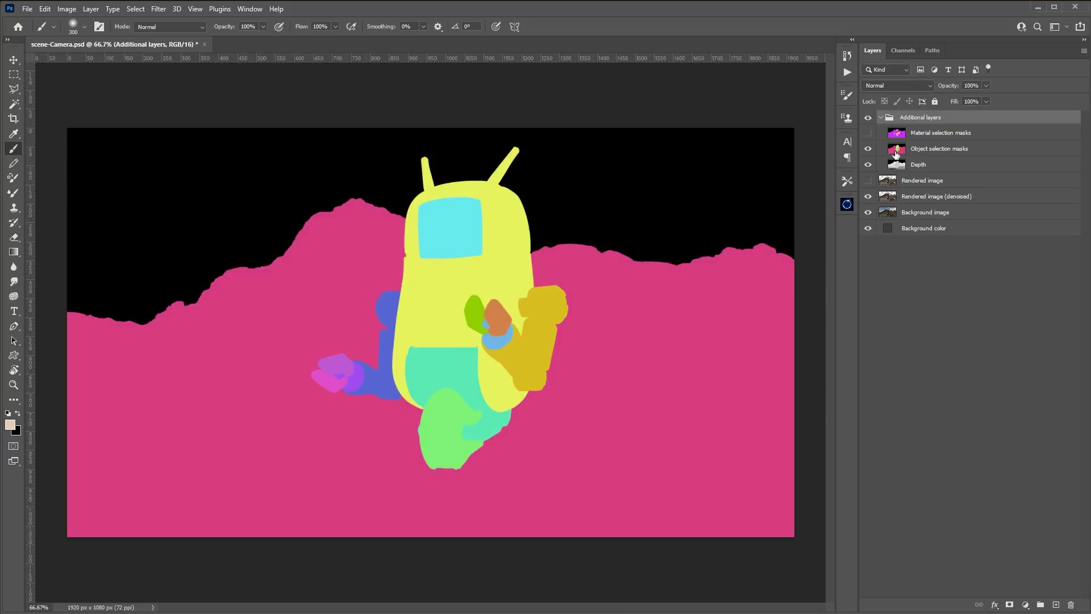
pyautogui.click(868, 148)
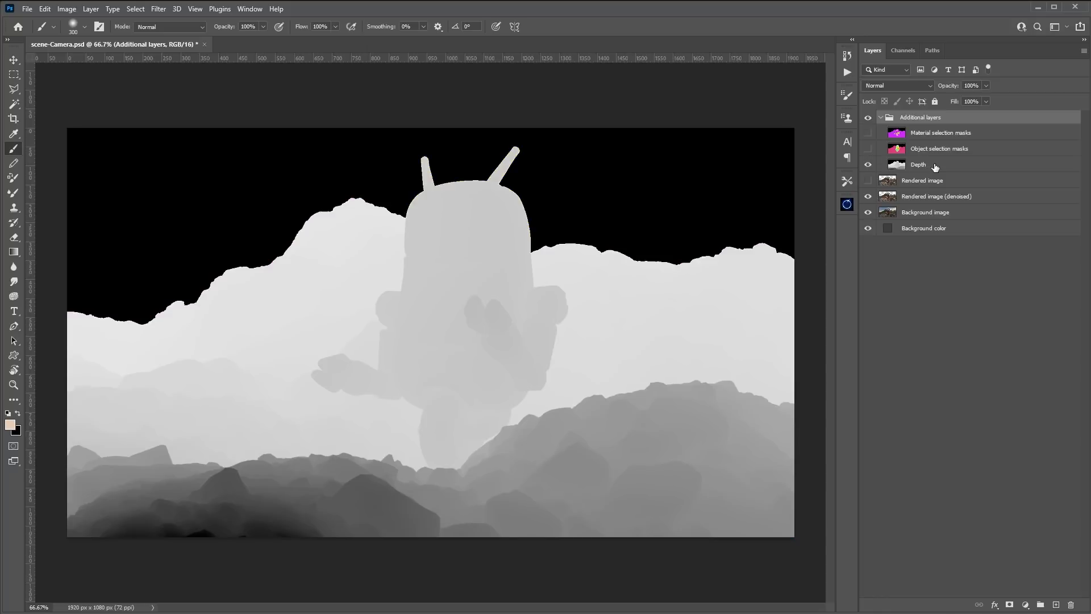
pyautogui.click(868, 117)
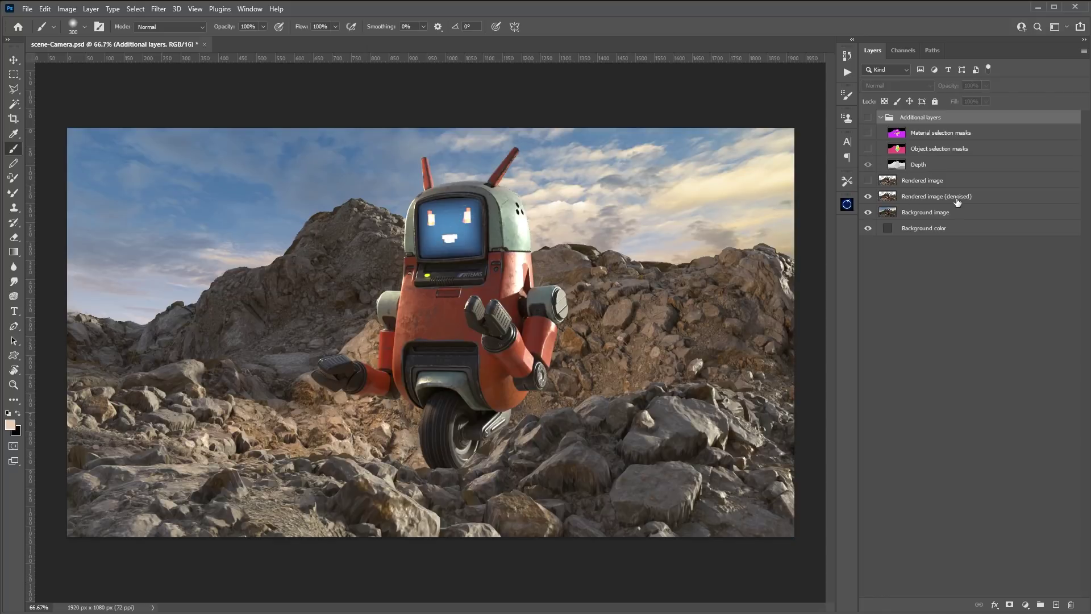
# Compare the denoised and raw renders against the background, leaving only the Rendered image (denoised) layer showing
pyautogui.keyDown('alt'); pyautogui.click(868, 196); pyautogui.keyUp('alt')
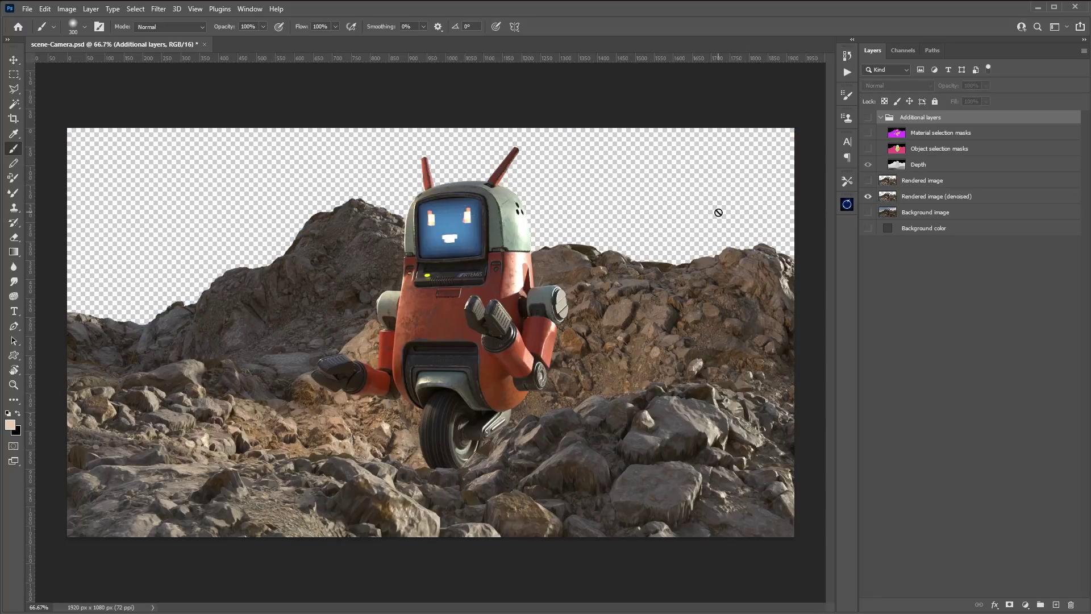
pyautogui.click(868, 196)
pyautogui.click(868, 212)
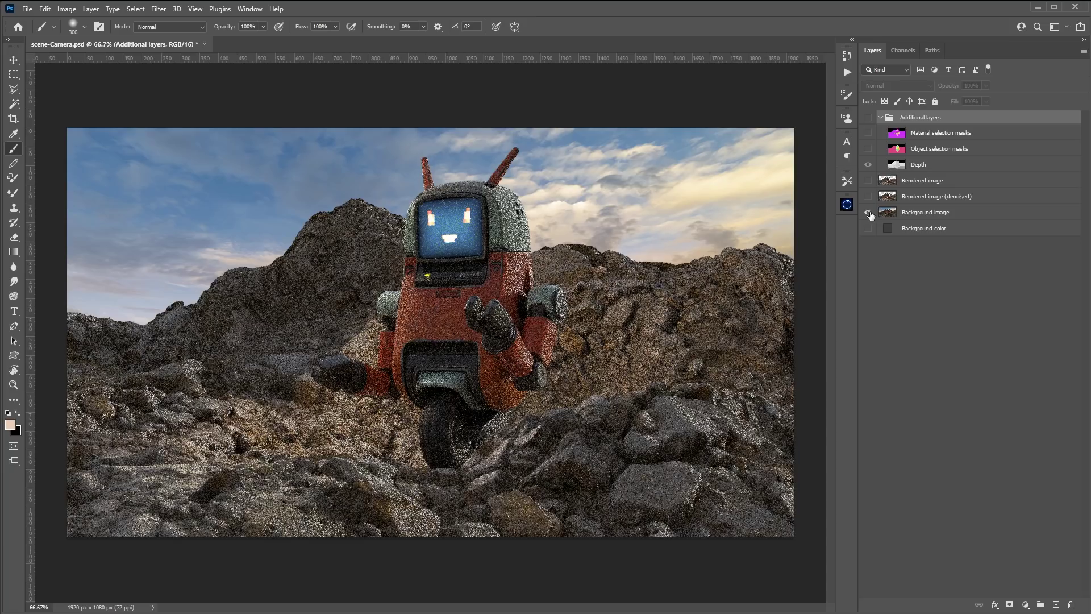
pyautogui.click(868, 196)
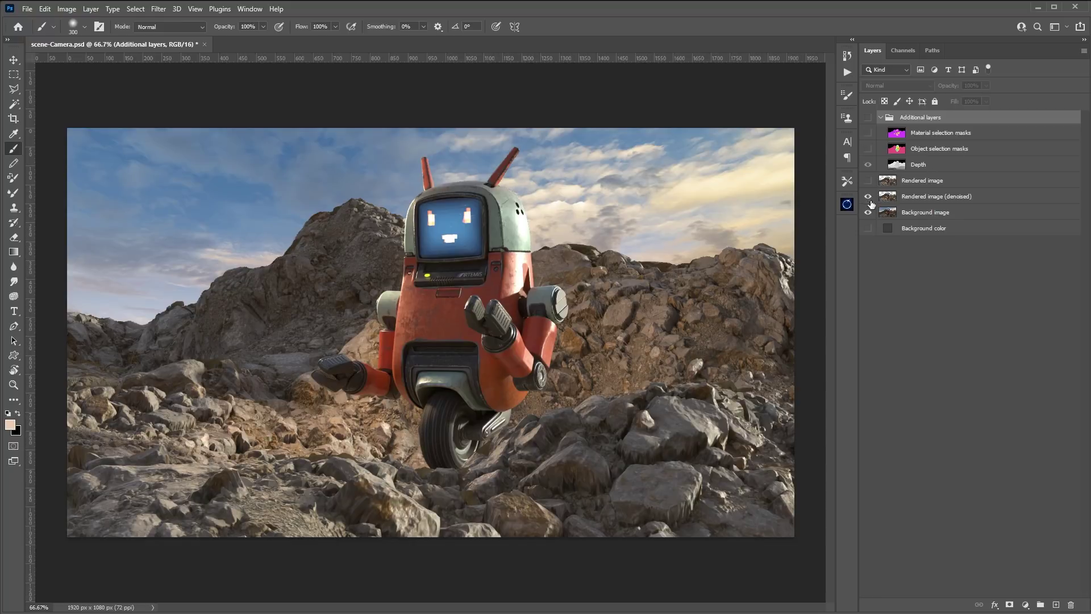
pyautogui.click(867, 212)
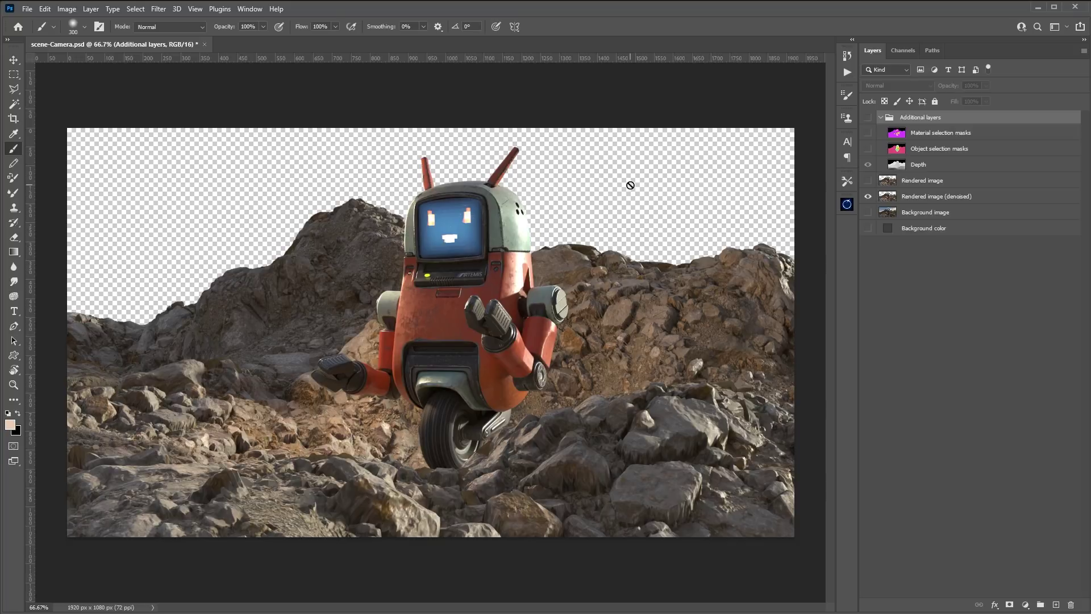
# Place the sky image in the document and move its layer directly beneath Rendered image (denoised)
pyautogui.moveTo(1090, 369); pyautogui.dragTo(559, 255)
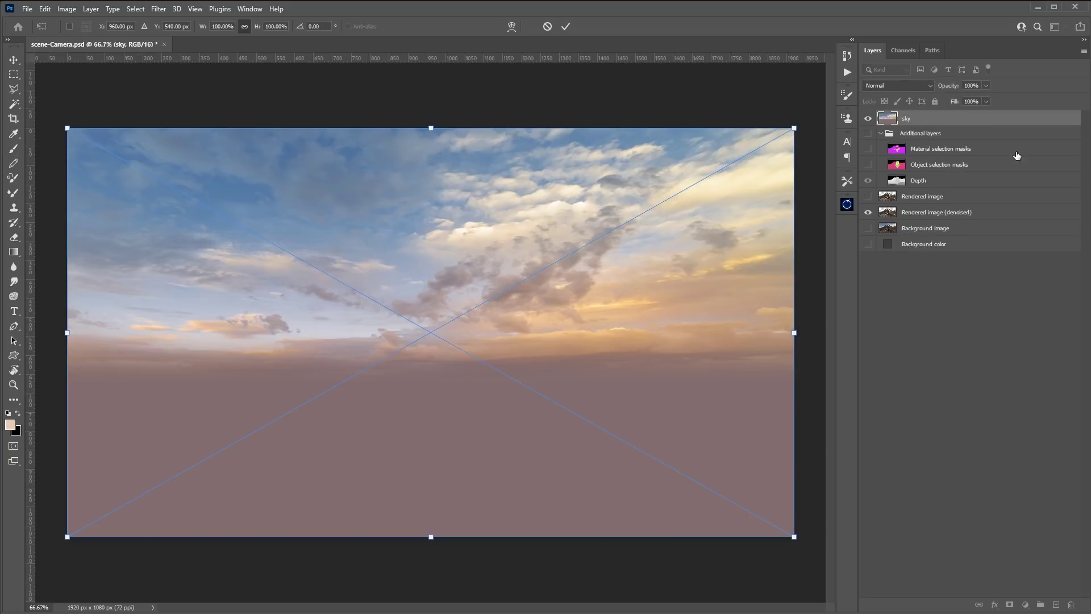
pyautogui.moveTo(929, 121)
pyautogui.mouseDown()
pyautogui.moveTo(947, 148)
pyautogui.moveTo(950, 244)
pyautogui.moveTo(959, 216)
pyautogui.mouseUp()
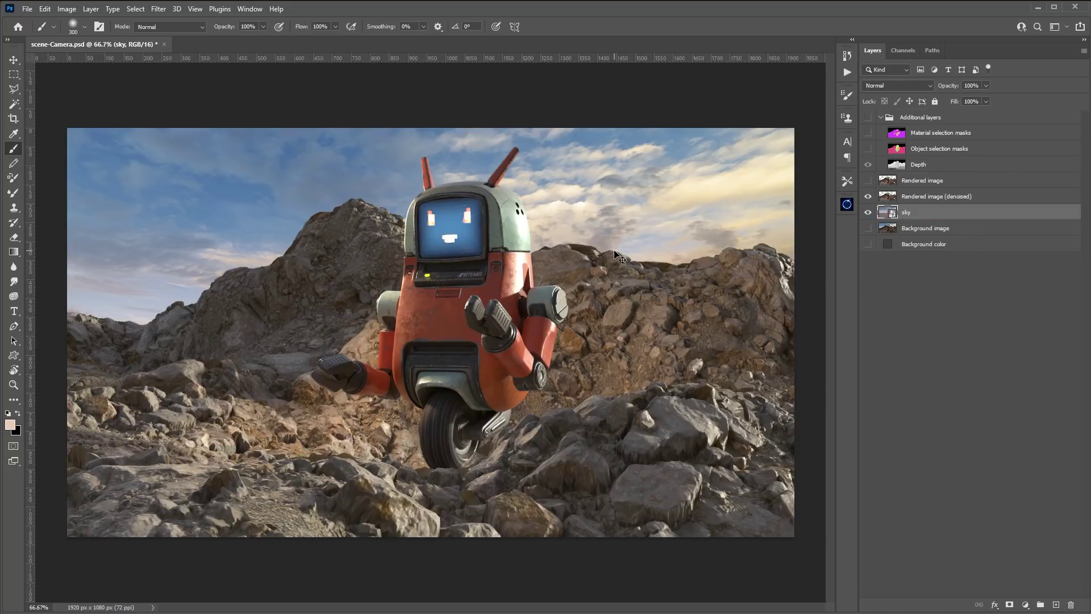
# Squash the sky layer vertically by raising its lower edge to the robot's lower body, and select the Rendered image (denoised) layer
pyautogui.hotkey('ctrl', 't')
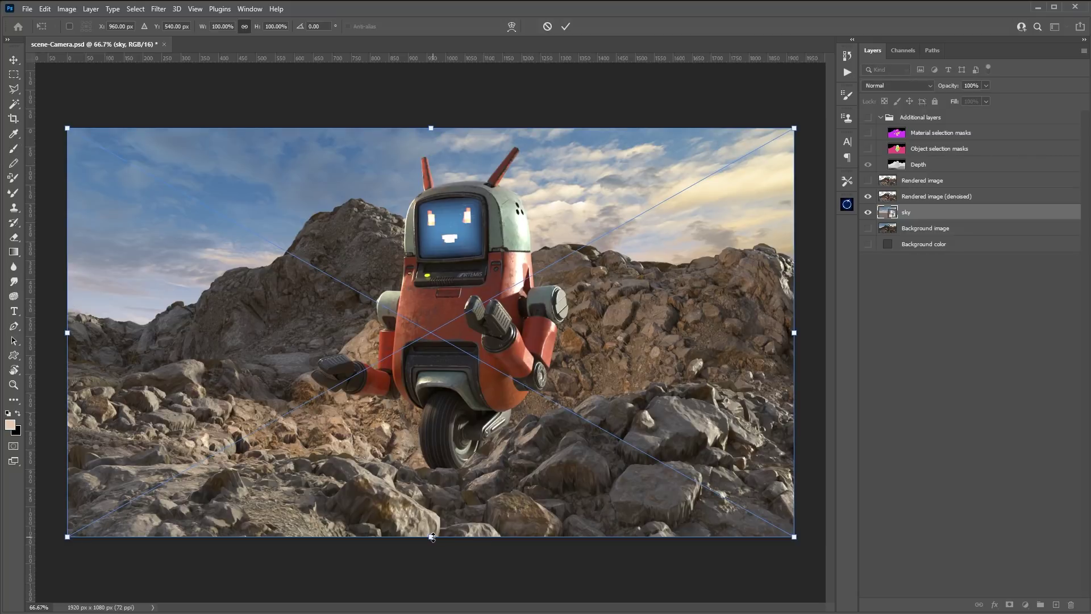
pyautogui.moveTo(432, 536)
pyautogui.mouseDown()
pyautogui.moveTo(430, 351)
pyautogui.moveTo(428, 383)
pyautogui.mouseUp()
pyautogui.press('Return')
pyautogui.press('b')
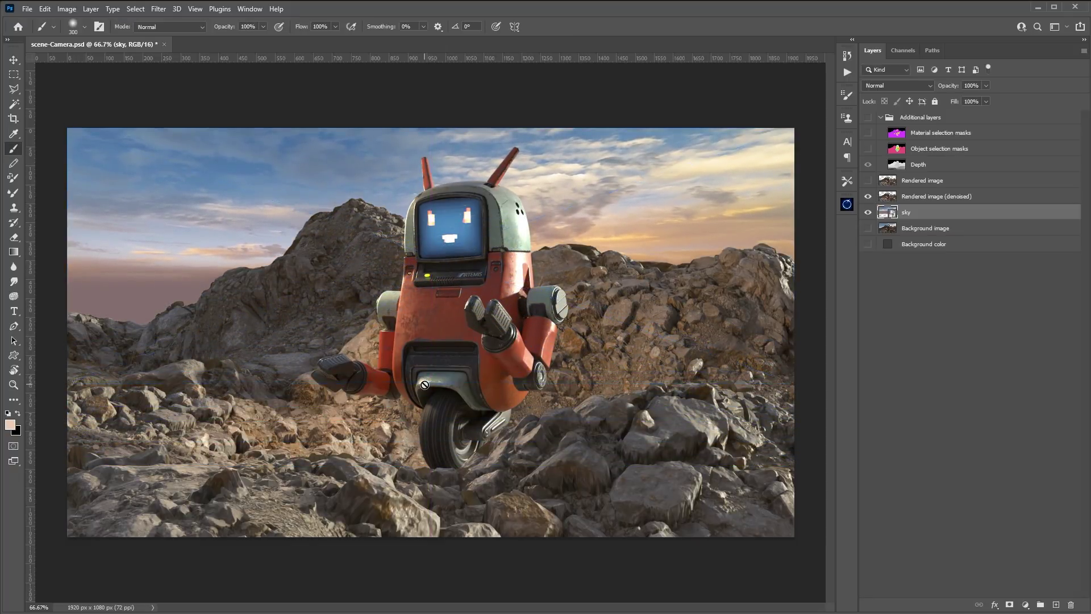
pyautogui.click(931, 197)
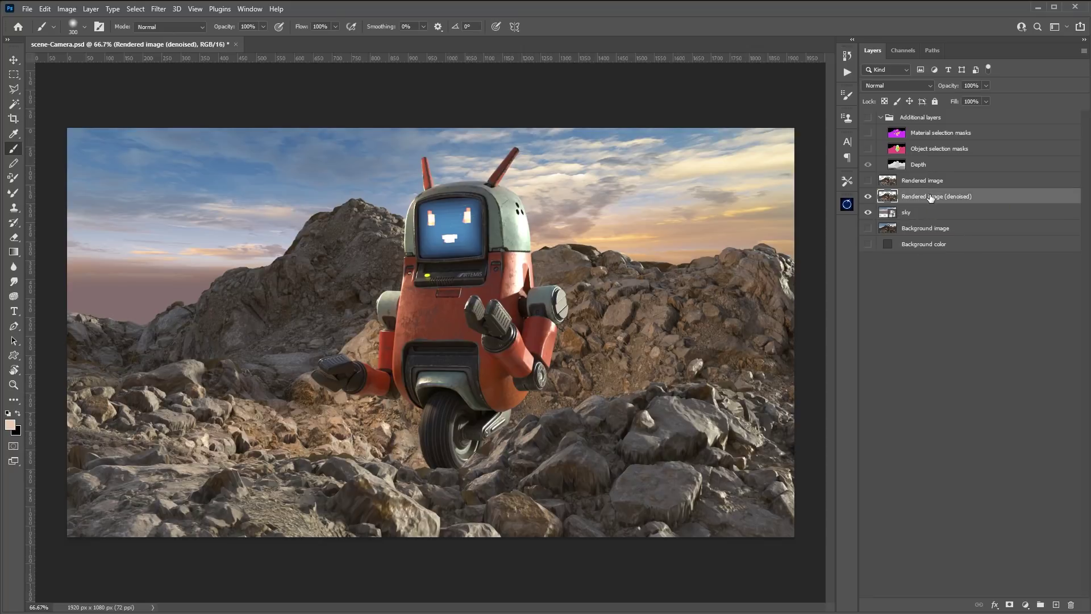
# Merge the denoised render with the sky layer, and use the Camera Raw filter with Exposure +0.05, Contrast +24 and Clarity +31
pyautogui.hotkey('ctrl', 'e')
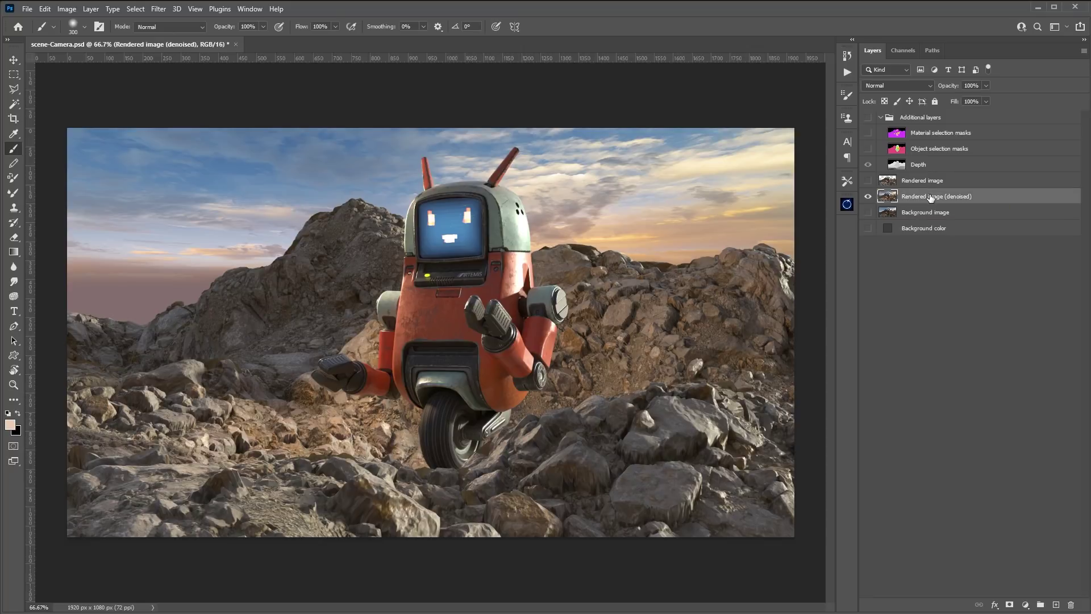
pyautogui.click(159, 9)
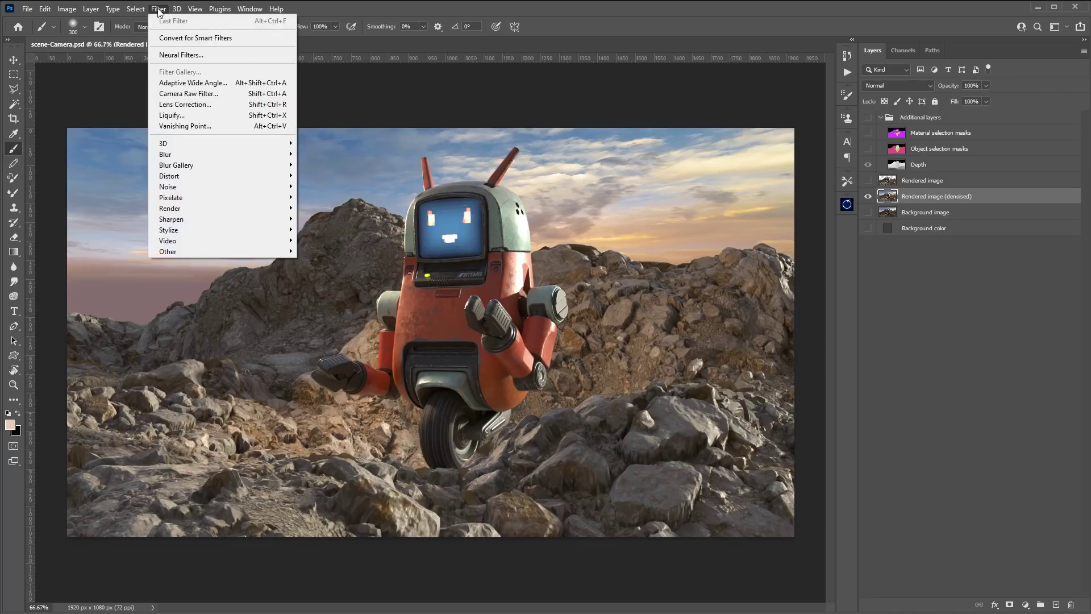
pyautogui.click(199, 95)
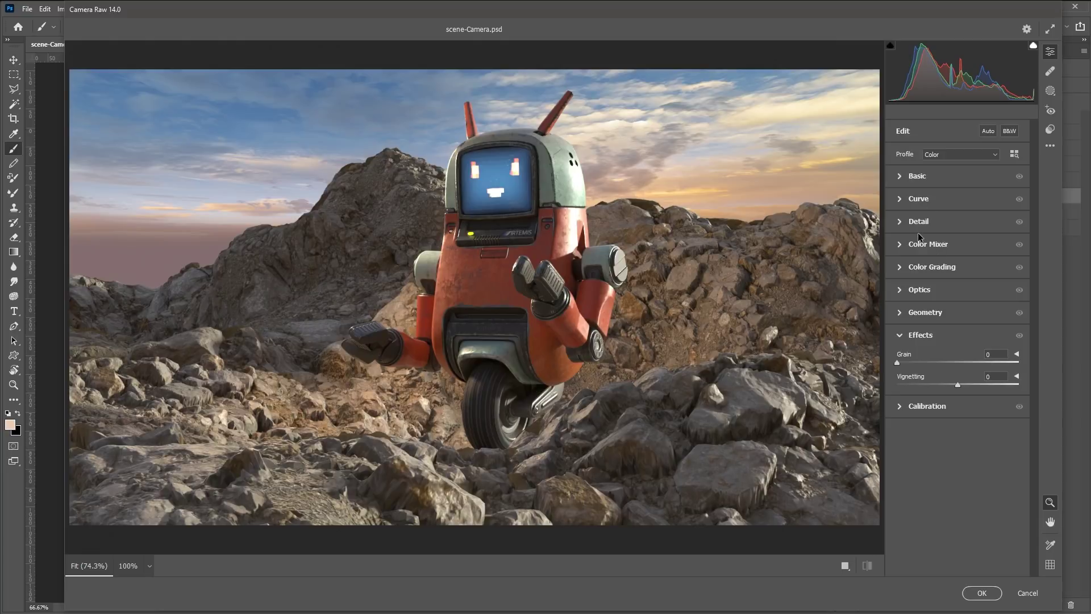
pyautogui.click(899, 177)
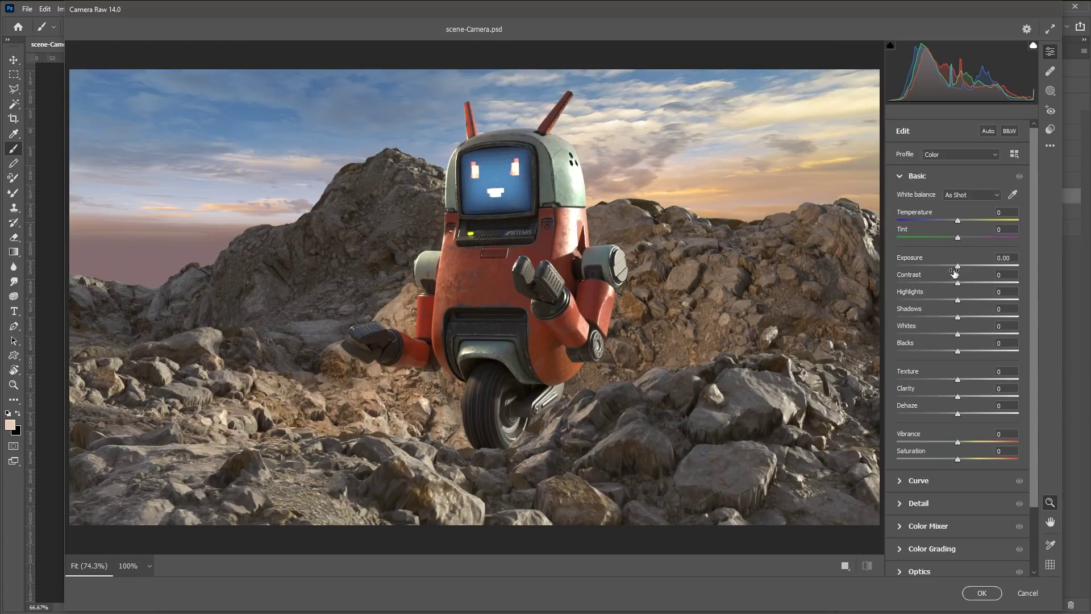
pyautogui.moveTo(958, 266); pyautogui.dragTo(972, 289)
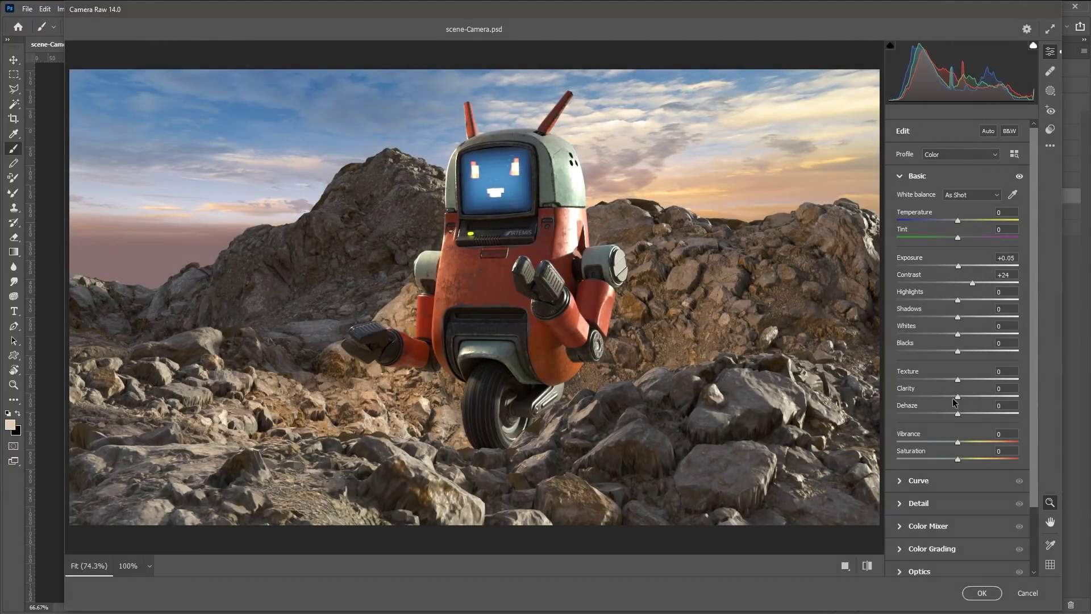
pyautogui.moveTo(957, 397); pyautogui.dragTo(978, 400)
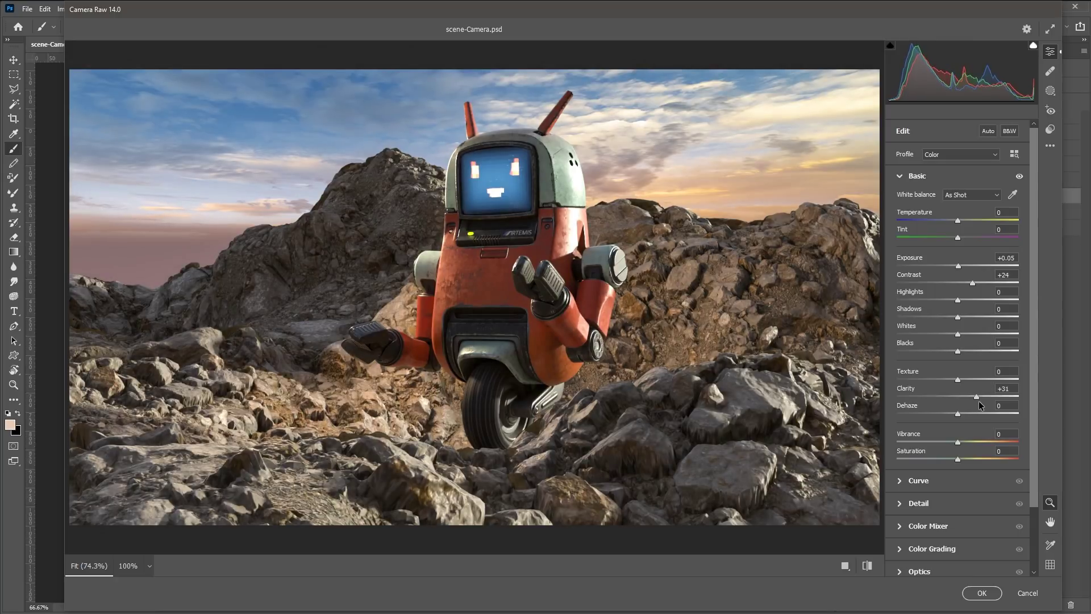
# Darken the image edges with a Camera Raw Vignetting of -21 and apply the filter
pyautogui.scroll(-2, 941, 449)
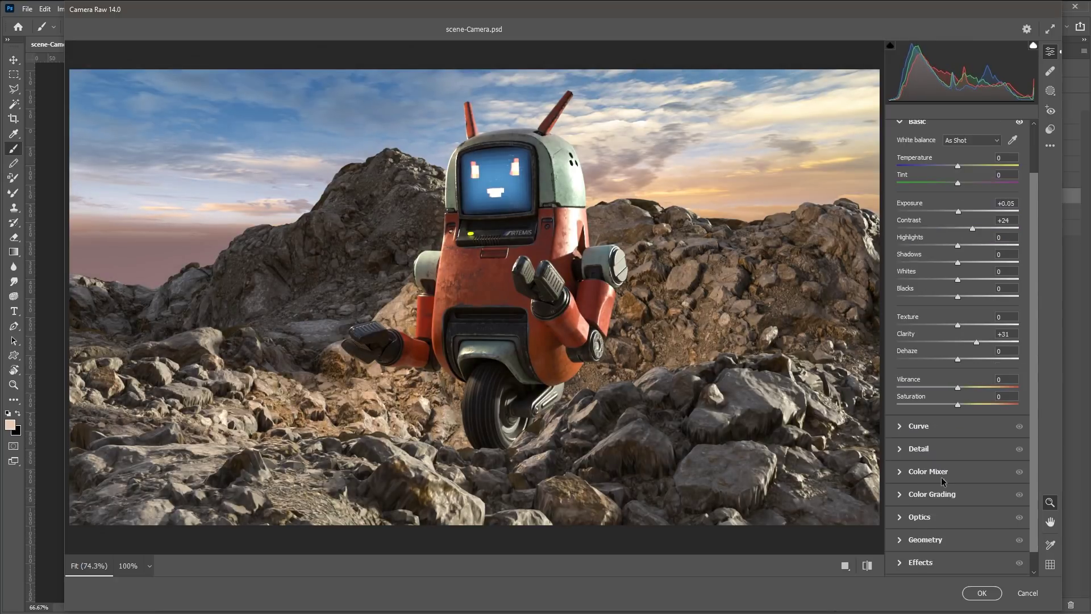
pyautogui.click(899, 562)
pyautogui.moveTo(957, 384)
pyautogui.mouseDown()
pyautogui.moveTo(923, 387)
pyautogui.moveTo(942, 391)
pyautogui.mouseUp()
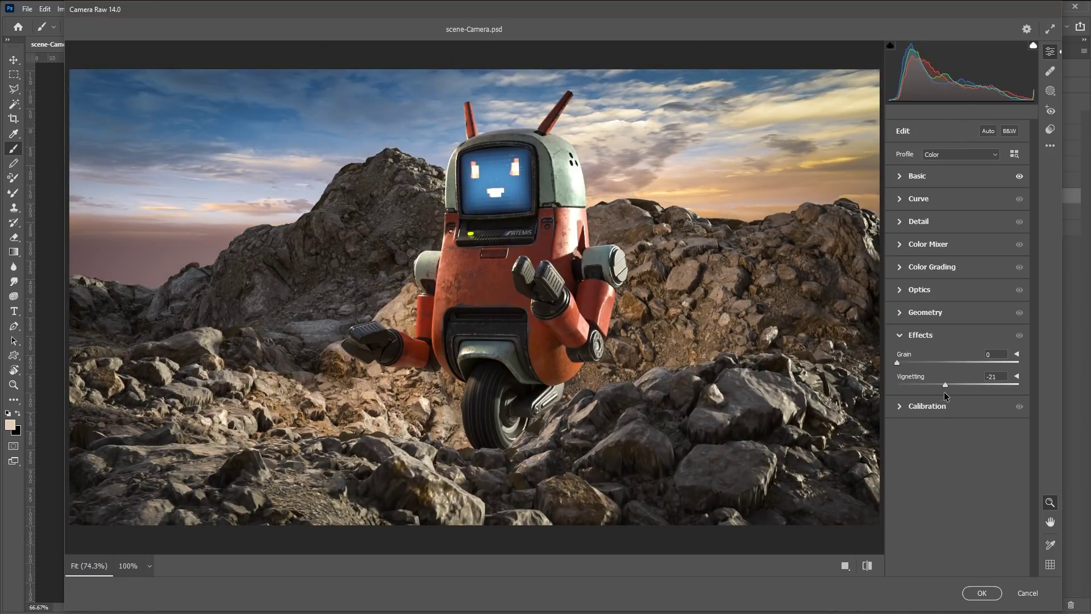
pyautogui.click(982, 593)
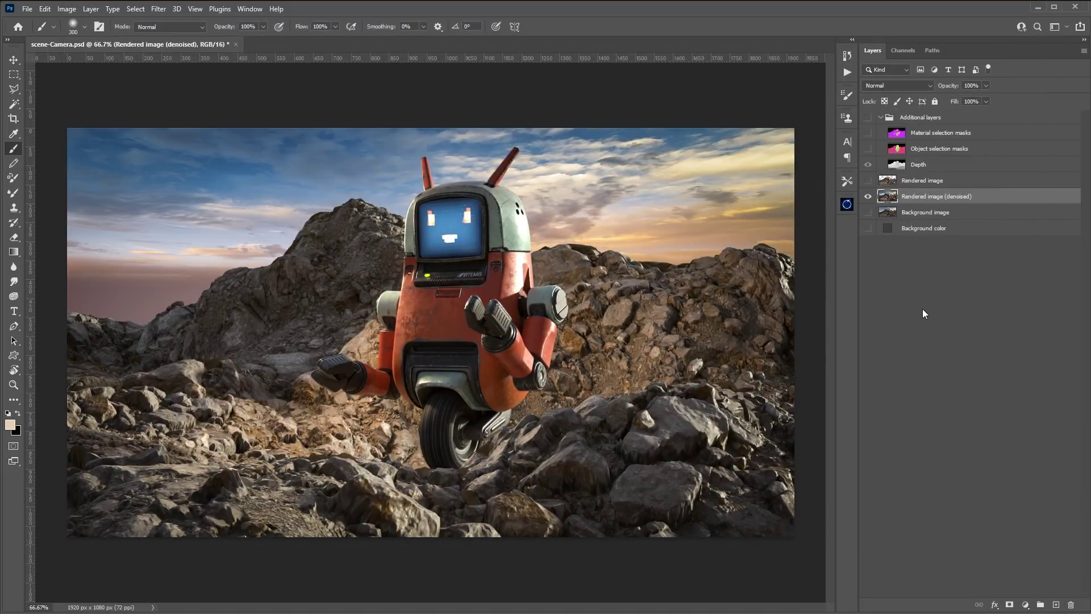
# Show the Additional layers group, place a new white-filled layer directly beneath Depth, and select the Depth layer
pyautogui.press('v')
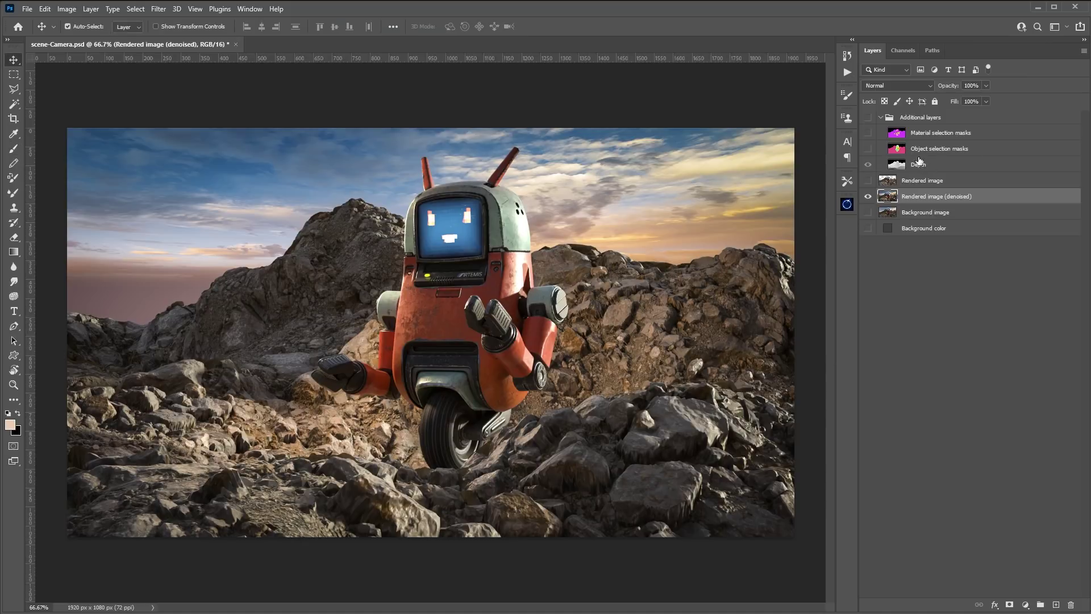
pyautogui.click(868, 117)
pyautogui.click(936, 166)
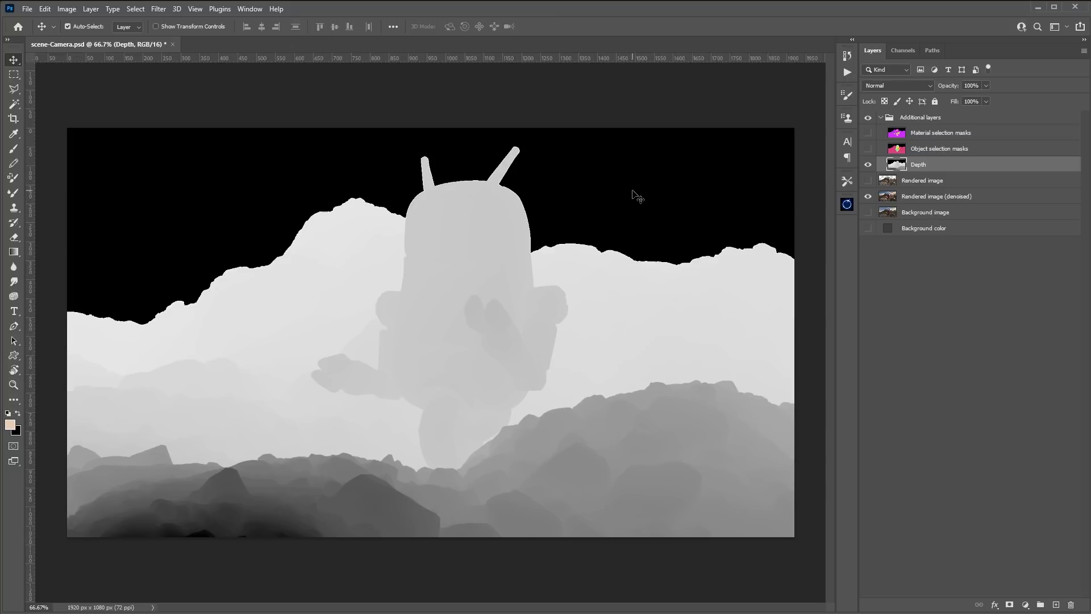
pyautogui.press('d')
pyautogui.press('x')
pyautogui.click(1055, 606)
pyautogui.hotkey('alt', 'BackSpace')
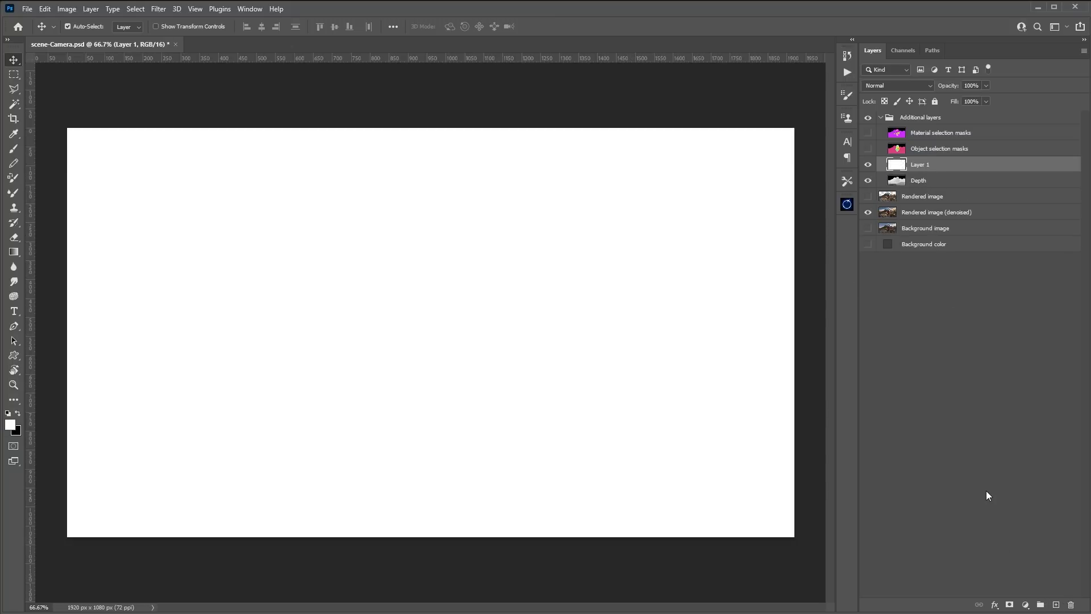
pyautogui.moveTo(929, 165); pyautogui.dragTo(941, 189)
pyautogui.click(924, 166)
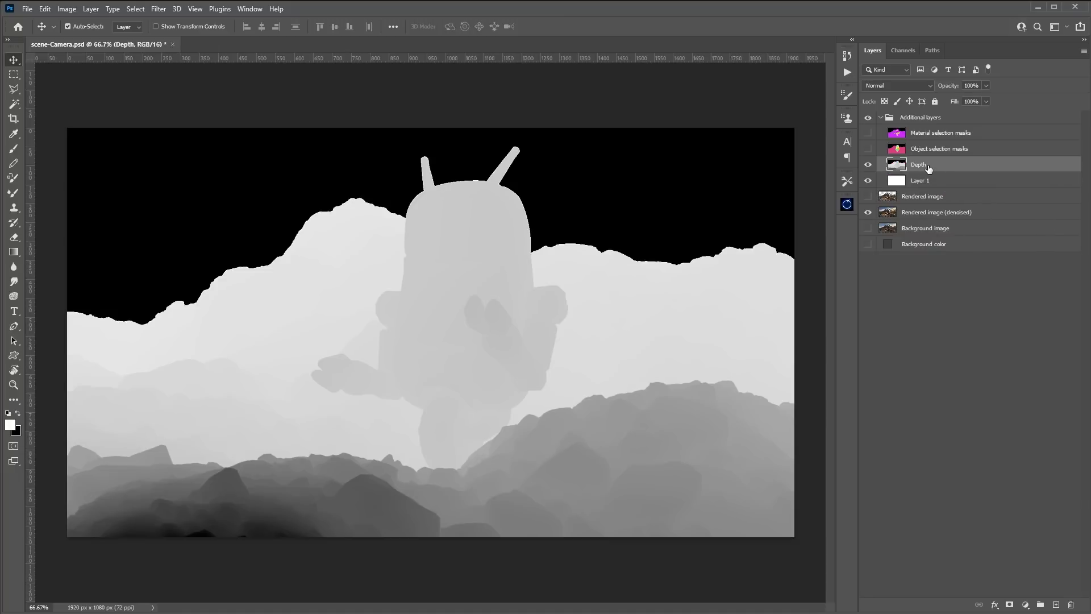
# Select the black sky area of the Depth layer with the Magic Wand, fill it with white, and deselect
pyautogui.click(15, 105)
pyautogui.click(269, 199)
pyautogui.hotkey('alt', 'BackSpace')
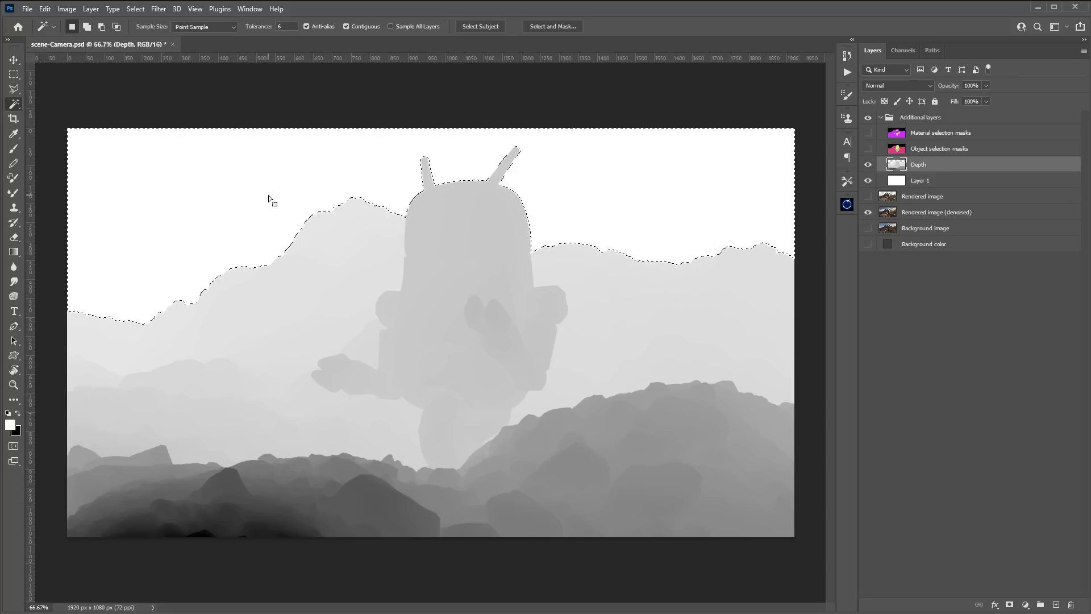
pyautogui.hotkey('ctrl', 'd')
# Merge Depth with the white layer beneath it, name the merged layer Depth, and hide the Additional layers group
pyautogui.hotkey('ctrl', 'e')
pyautogui.doubleClick(920, 165)
pyautogui.write('Depth')
pyautogui.press('Return')
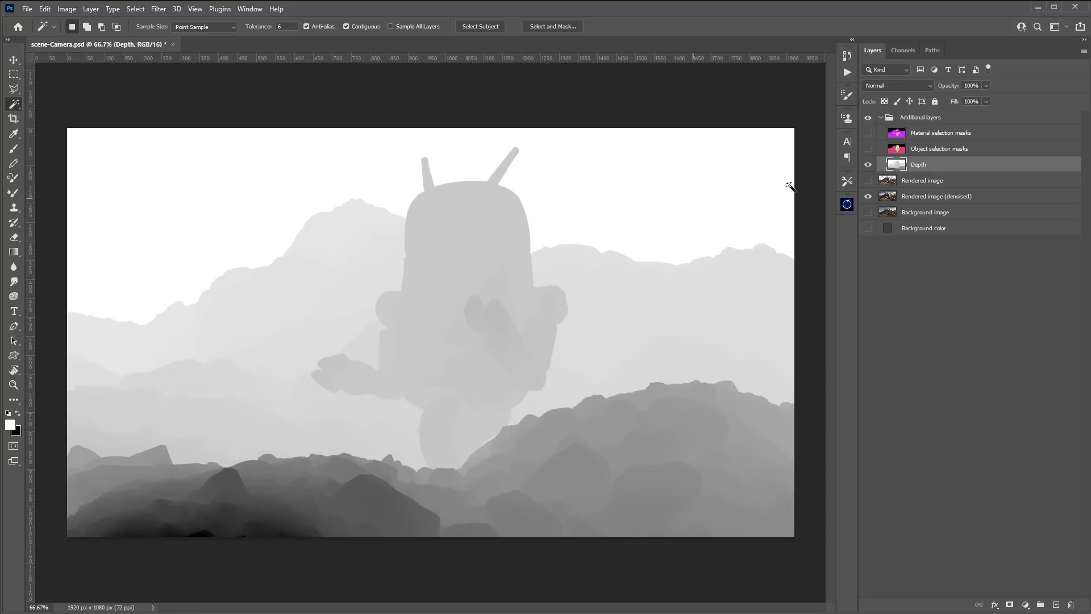
pyautogui.click(867, 118)
# Add a new layer named Fog directly above the Rendered image layer
pyautogui.click(922, 181)
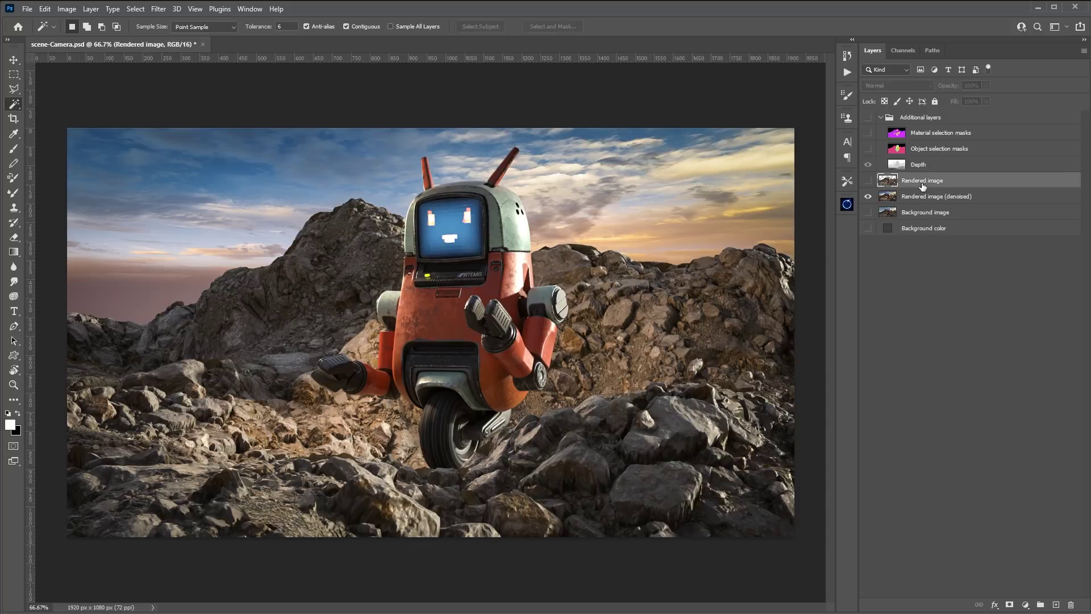
pyautogui.click(1054, 603)
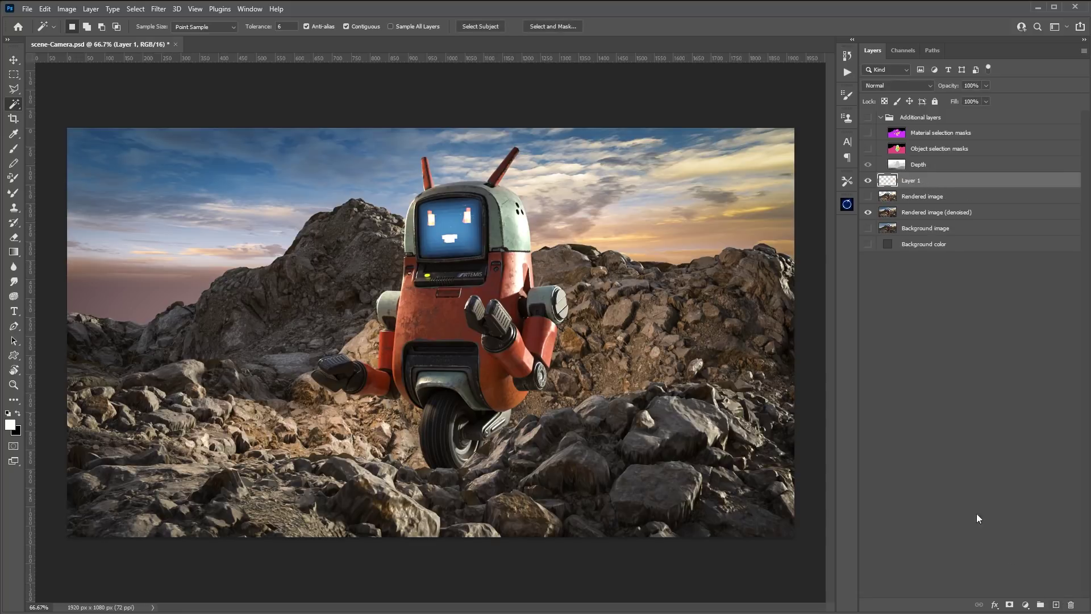
pyautogui.doubleClick(913, 180)
pyautogui.write('Fog')
pyautogui.press('Return')
# Sample the pale peach colour ffddbe from the sky near the horizon and fill the Fog layer with it
pyautogui.click(10, 424)
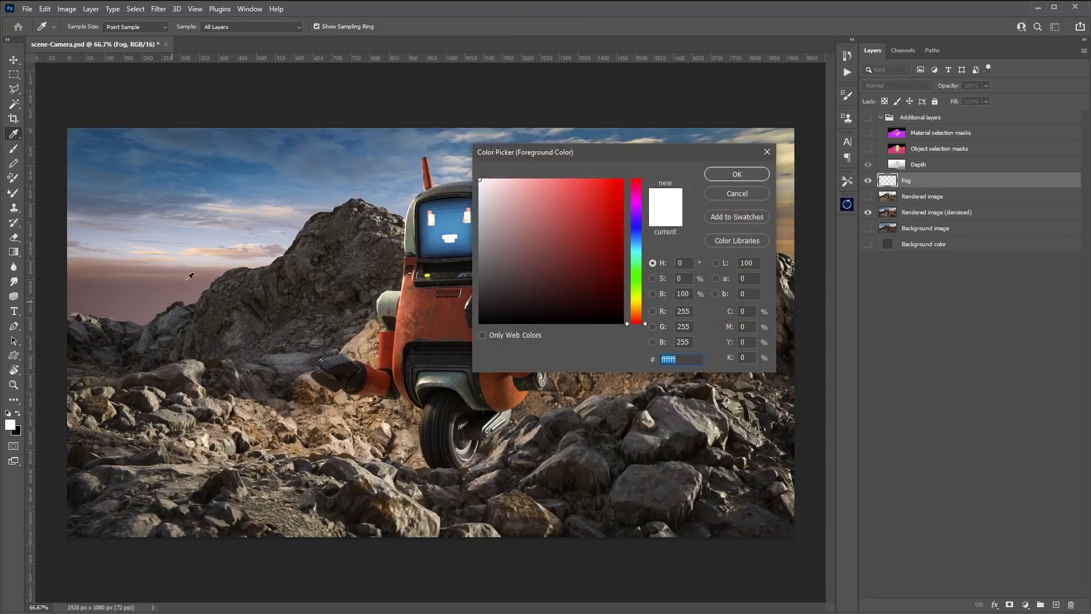
pyautogui.click(196, 249)
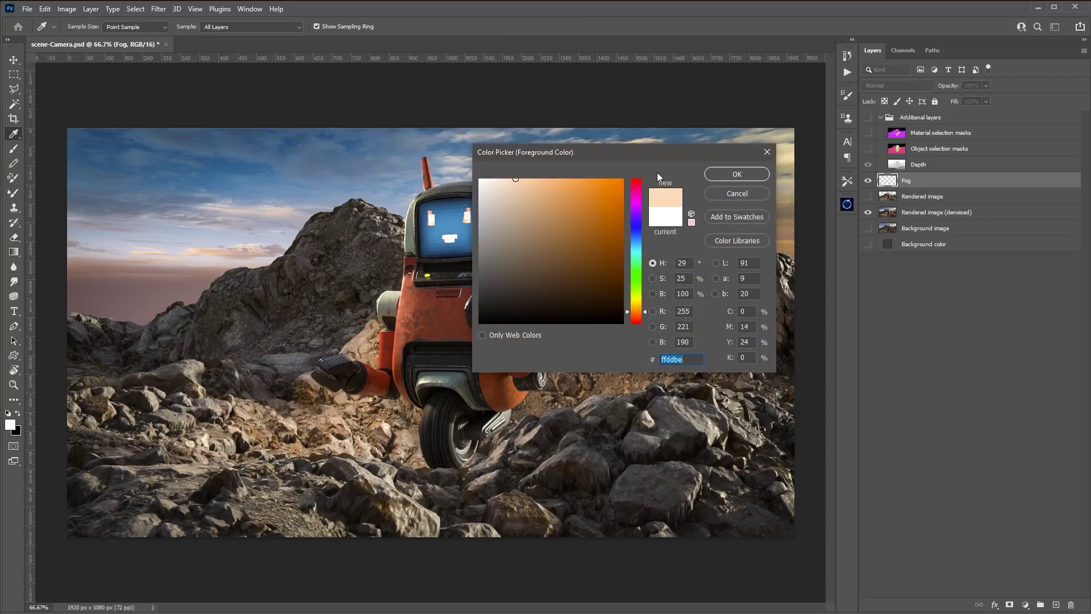
pyautogui.click(715, 174)
pyautogui.hotkey('alt', 'BackSpace')
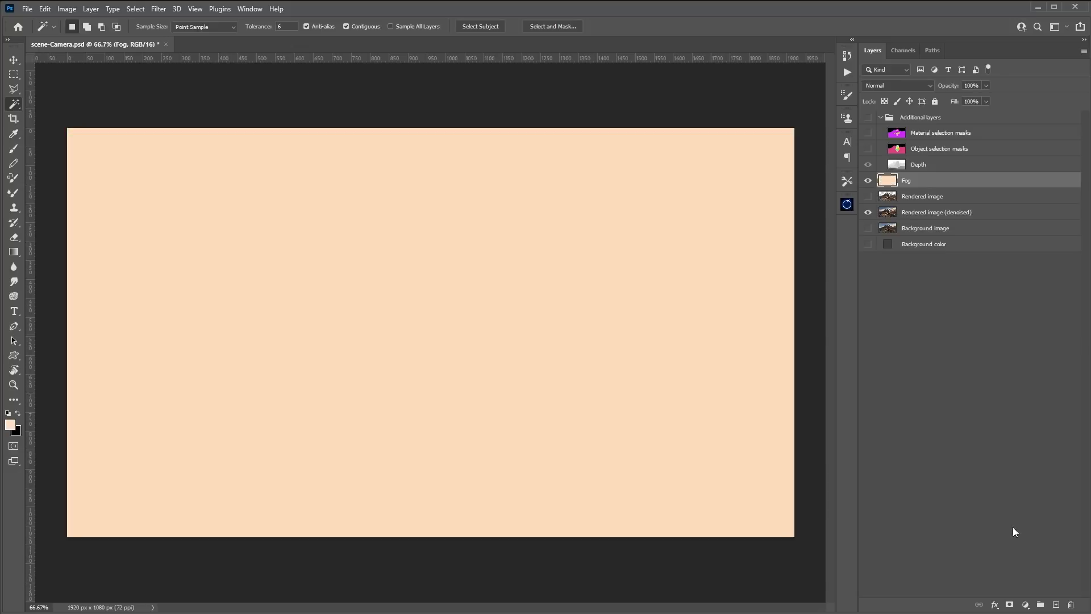
# Add a layer mask to Fog, paste a copy of the Depth layer's image into the mask, and deselect
pyautogui.click(1009, 605)
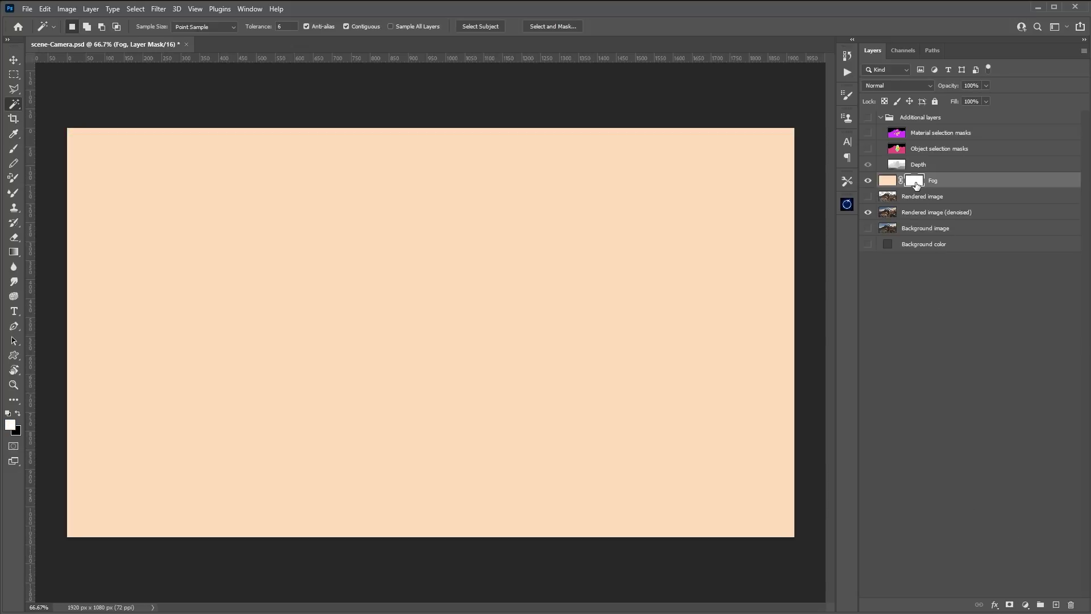
pyautogui.click(937, 166)
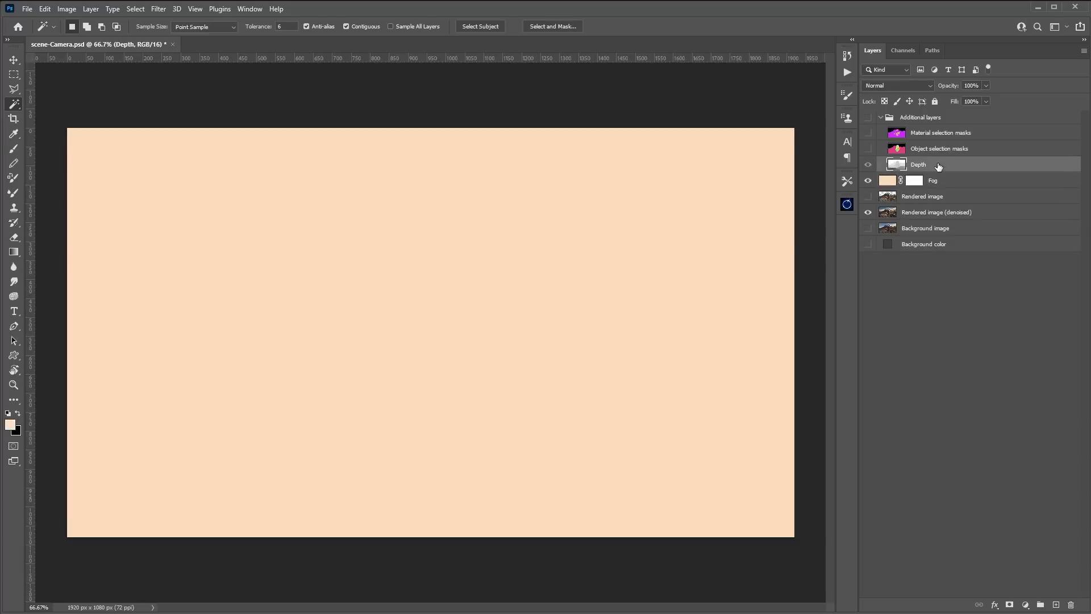
pyautogui.click(642, 262)
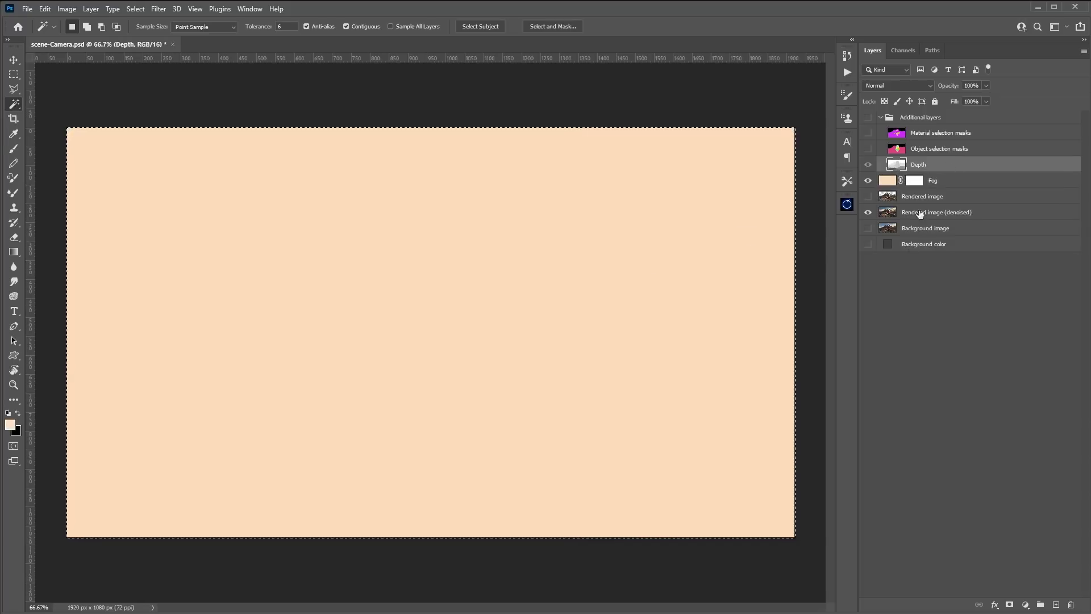
pyautogui.click(913, 183)
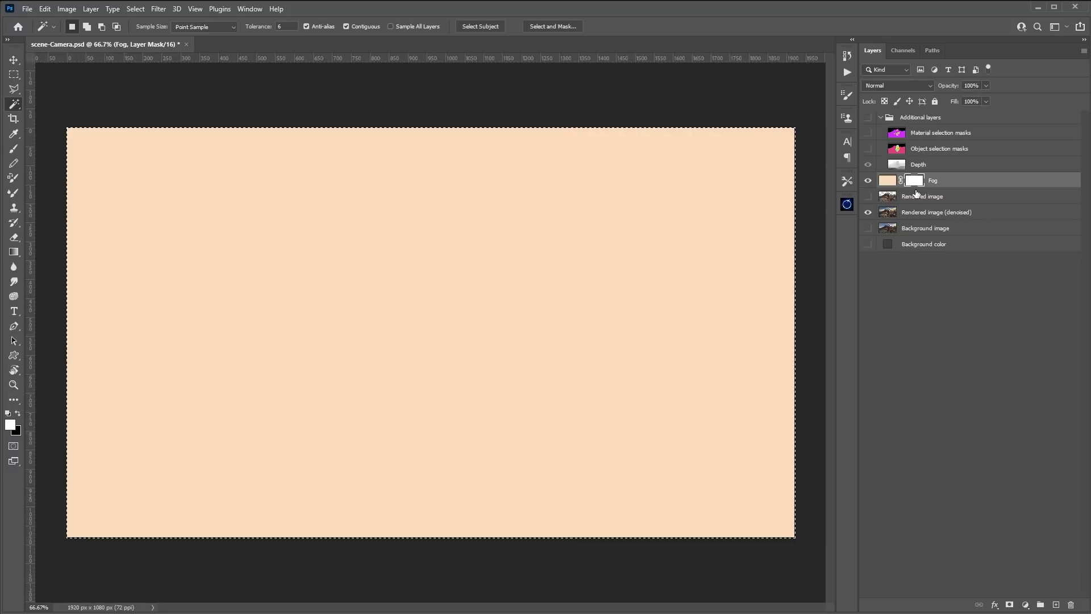
pyautogui.keyDown('alt'); pyautogui.click(914, 181); pyautogui.keyUp('alt')
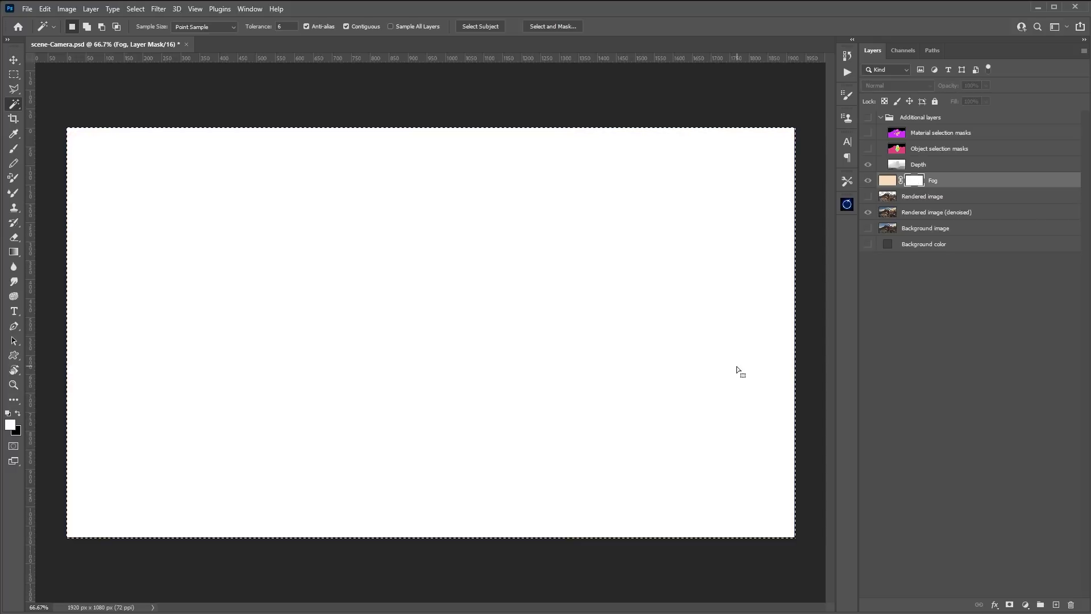
pyautogui.hotkey('ctrl', 'v')
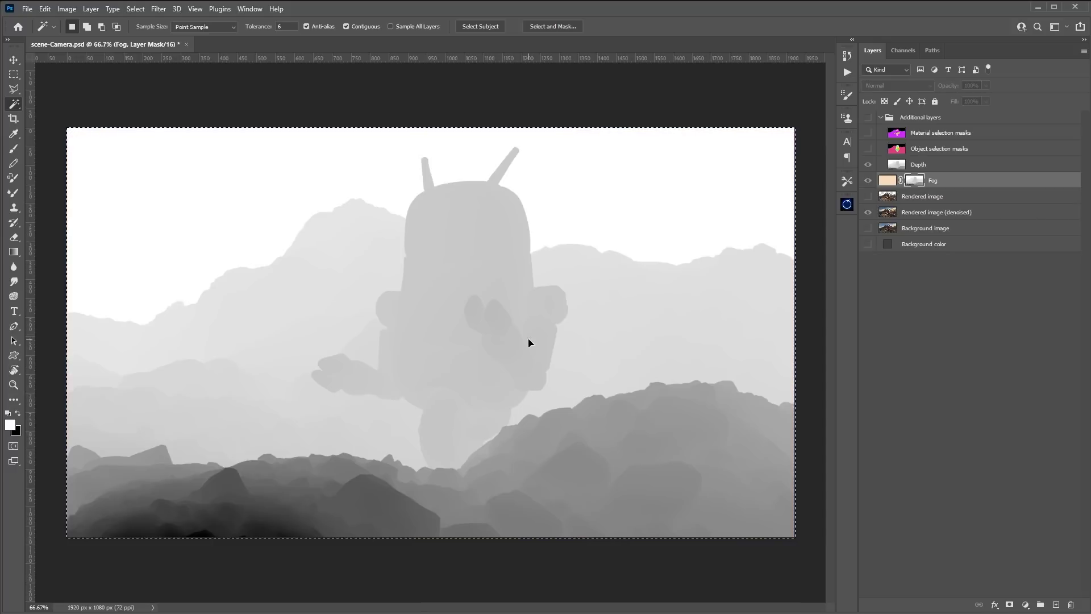
pyautogui.click(887, 180)
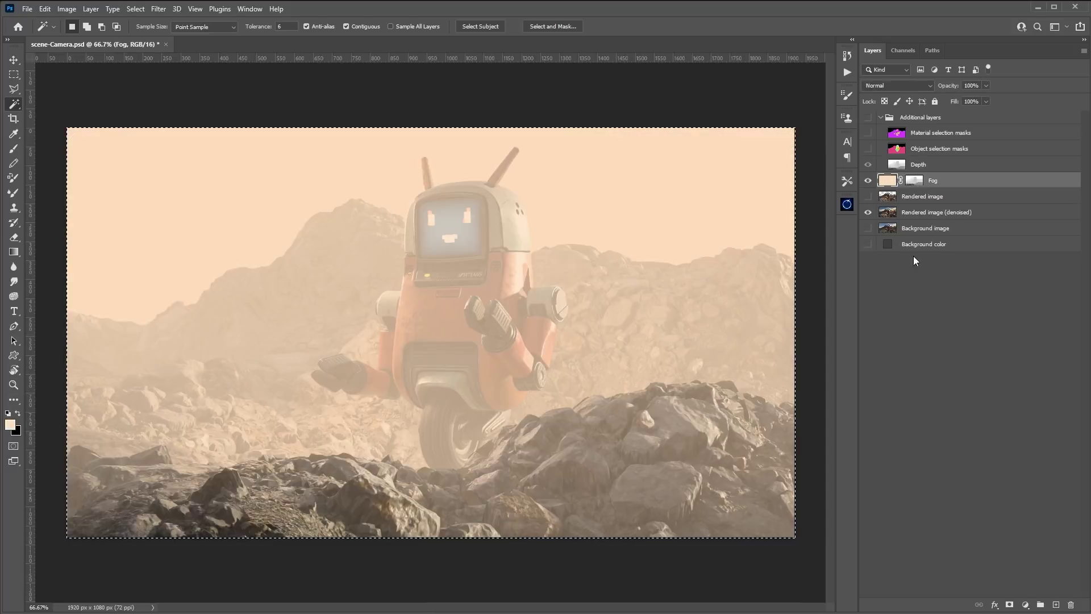
pyautogui.hotkey('ctrl', 'd')
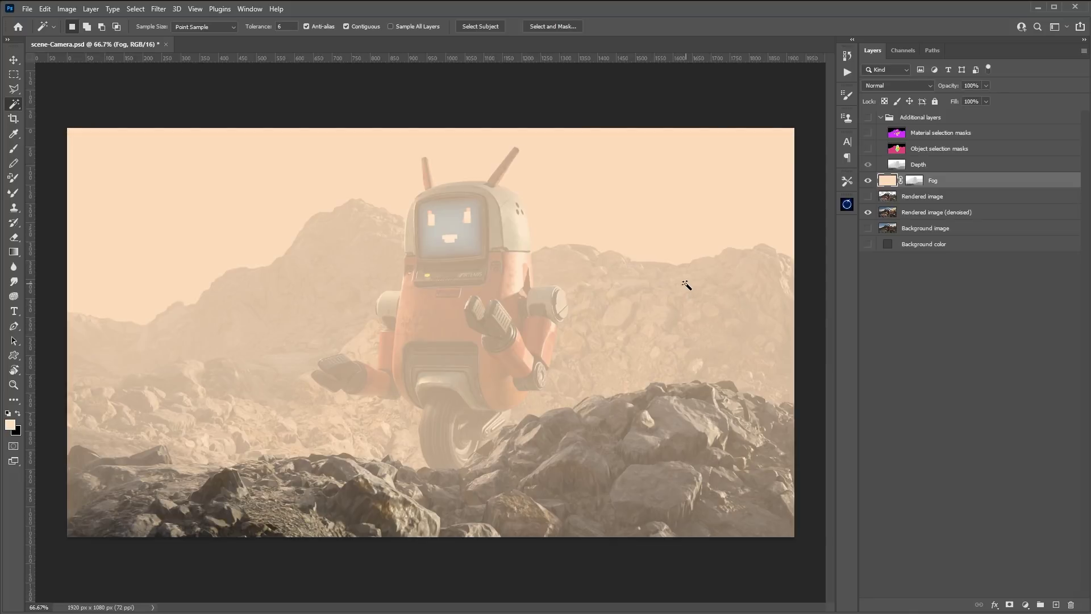
# Adjust the Fog mask's Levels to inputs 42, 0.16 and 234 with output white 128, and compare the image without the fog
pyautogui.click(915, 181)
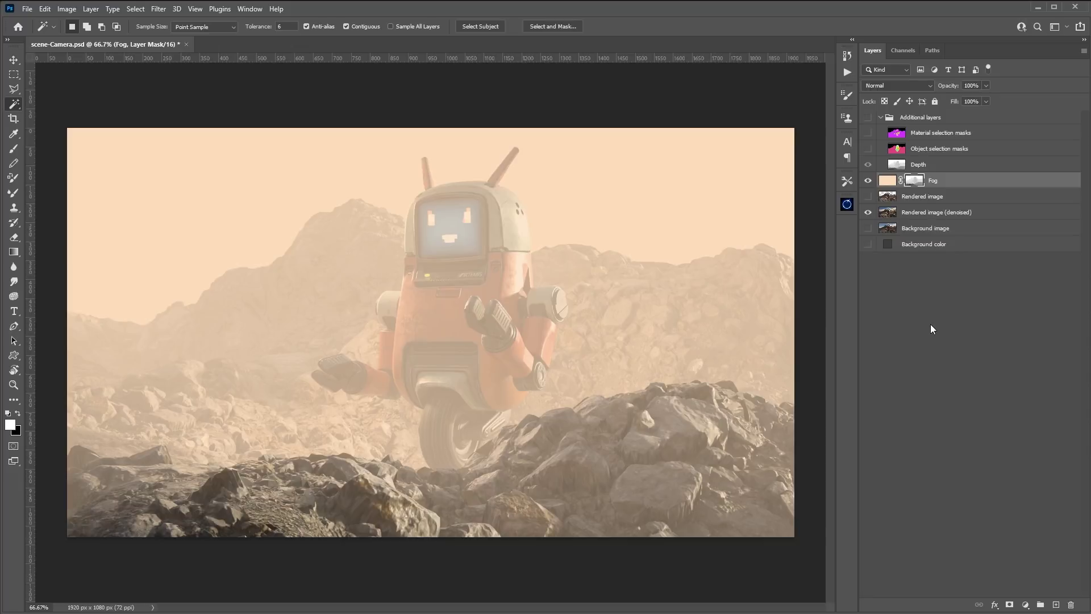
pyautogui.hotkey('ctrl', 'l')
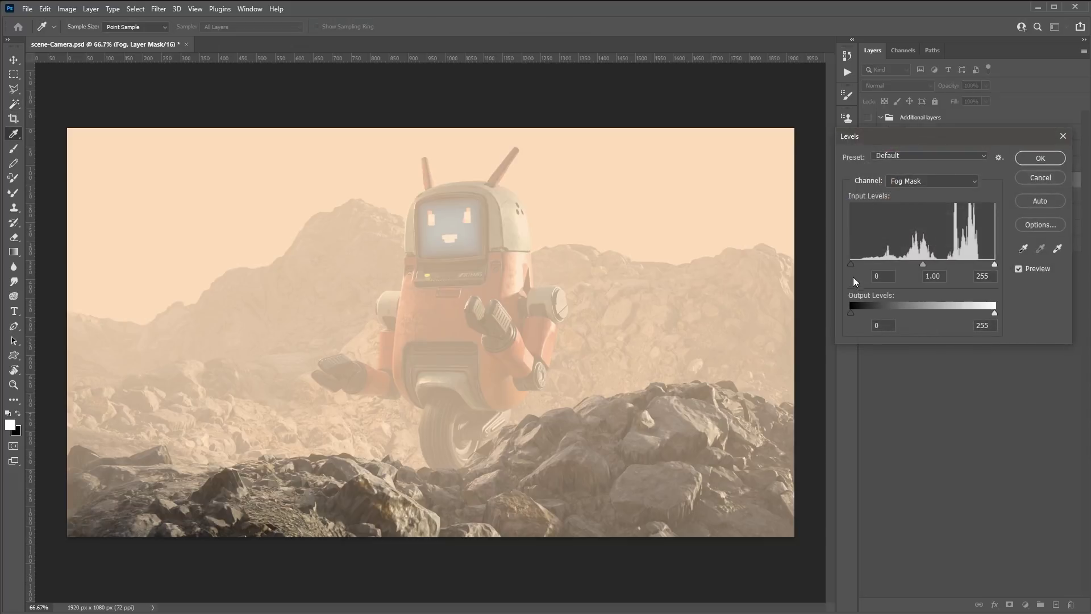
pyautogui.moveTo(851, 264); pyautogui.dragTo(905, 285)
pyautogui.moveTo(994, 265); pyautogui.dragTo(923, 313)
pyautogui.moveTo(906, 265); pyautogui.dragTo(875, 271)
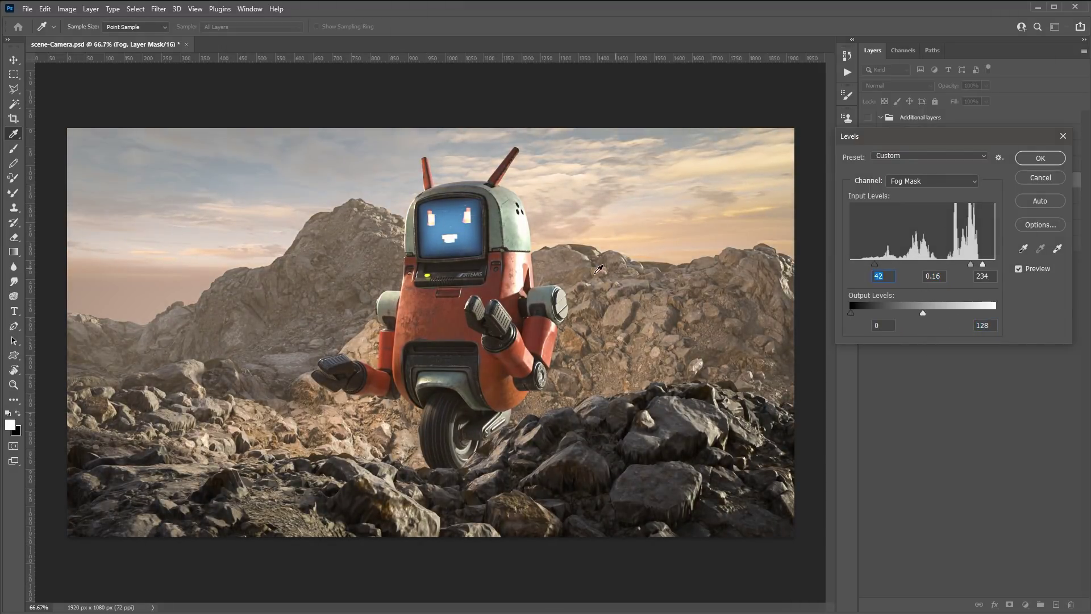
pyautogui.click(1040, 159)
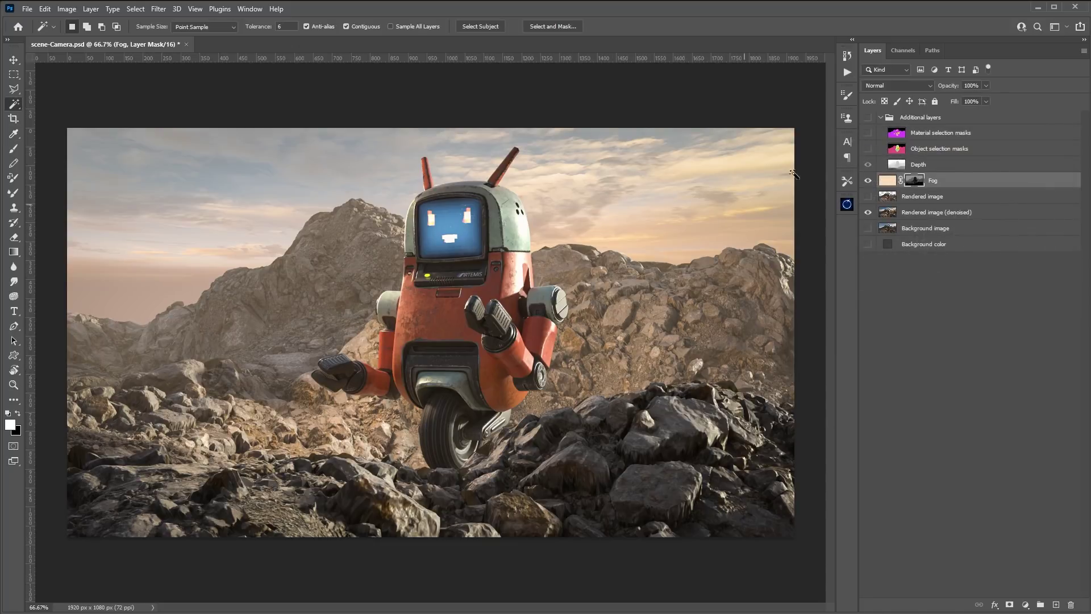
pyautogui.click(868, 181)
pyautogui.click(868, 180)
# Duplicate the Rendered image (denoised) layer and add a layer mask to the copy
pyautogui.click(973, 219)
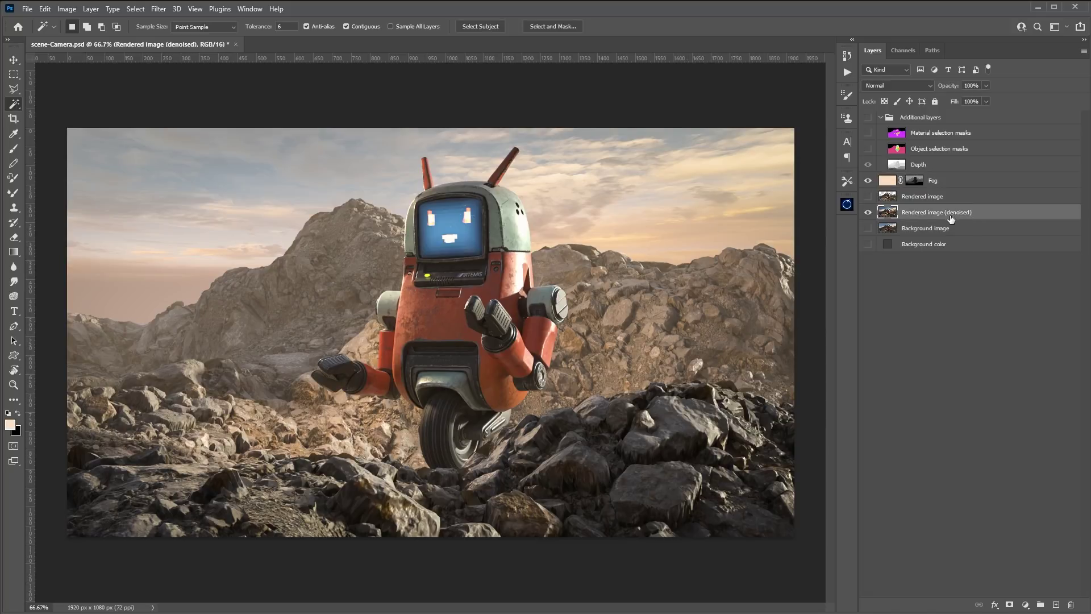
pyautogui.moveTo(988, 219); pyautogui.dragTo(1056, 604)
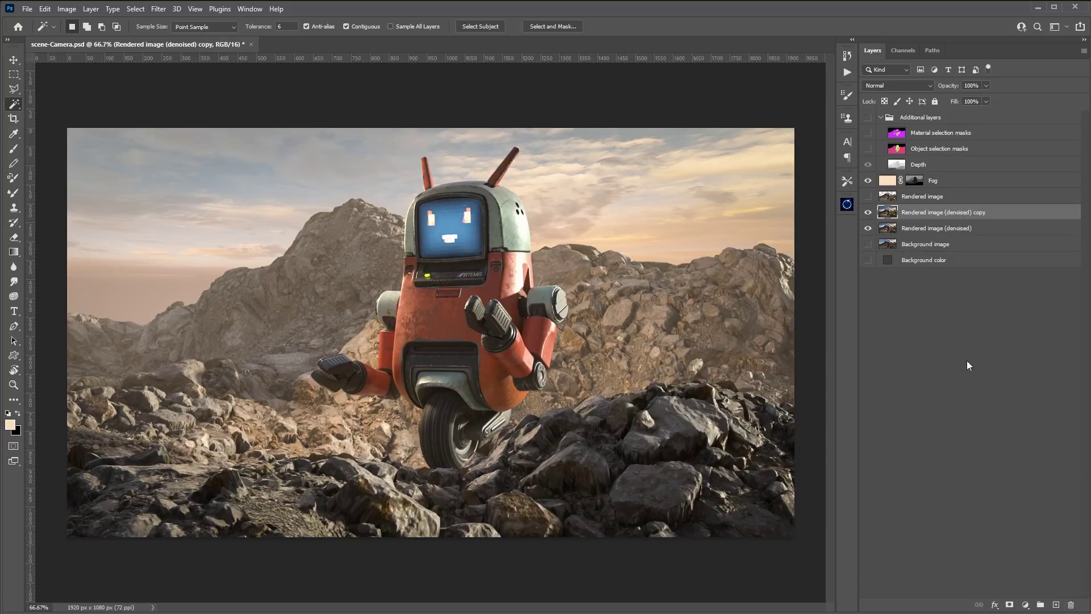
pyautogui.click(1009, 604)
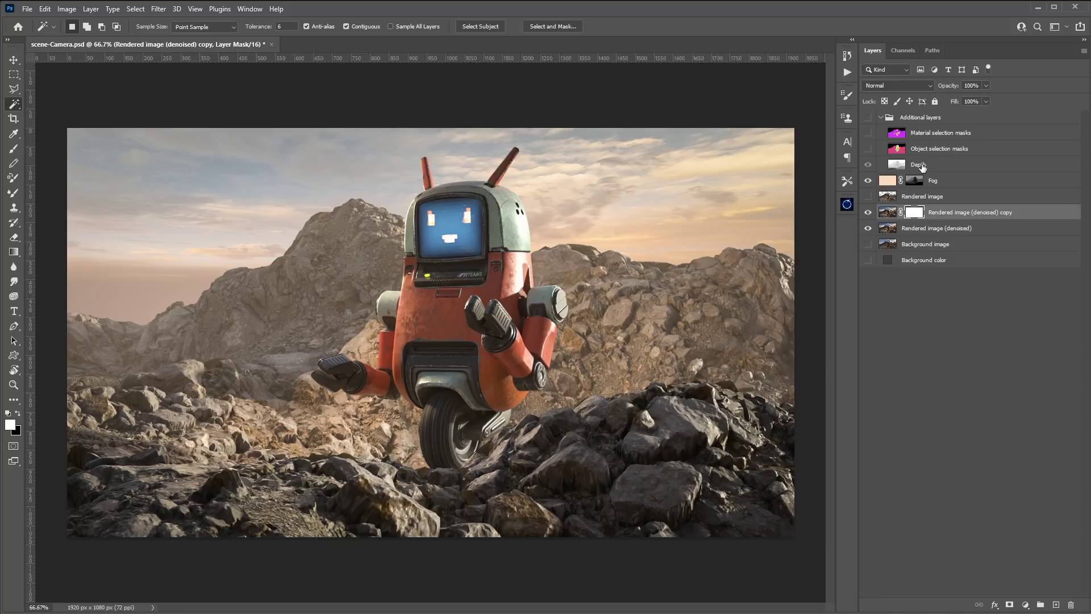
# Copy the Depth layer's whole image and paste it into the layer mask of the Rendered image (denoised) copy
pyautogui.click(918, 164)
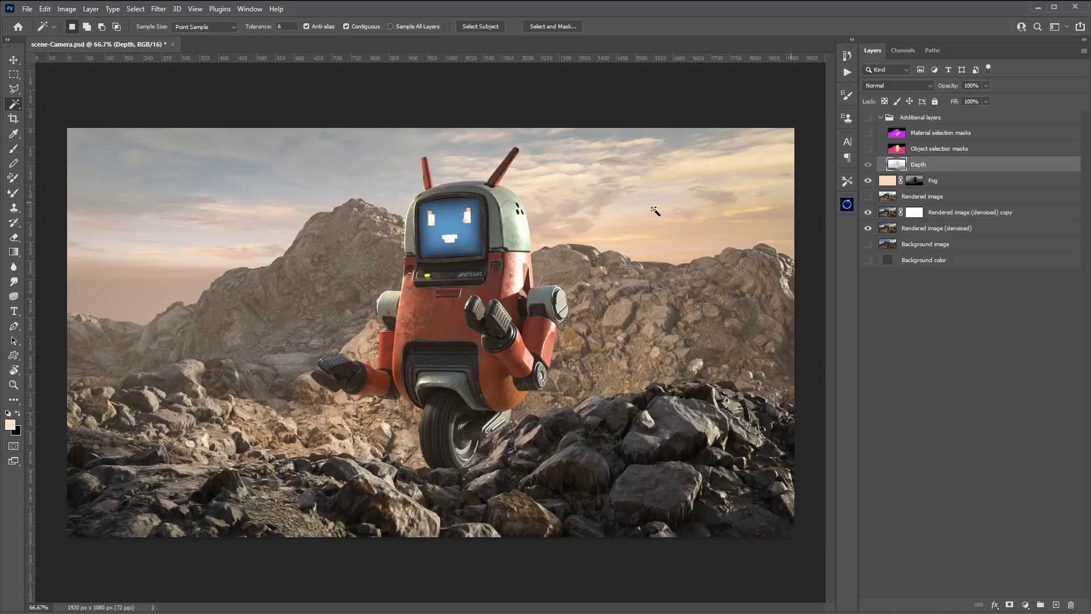
pyautogui.click(658, 213)
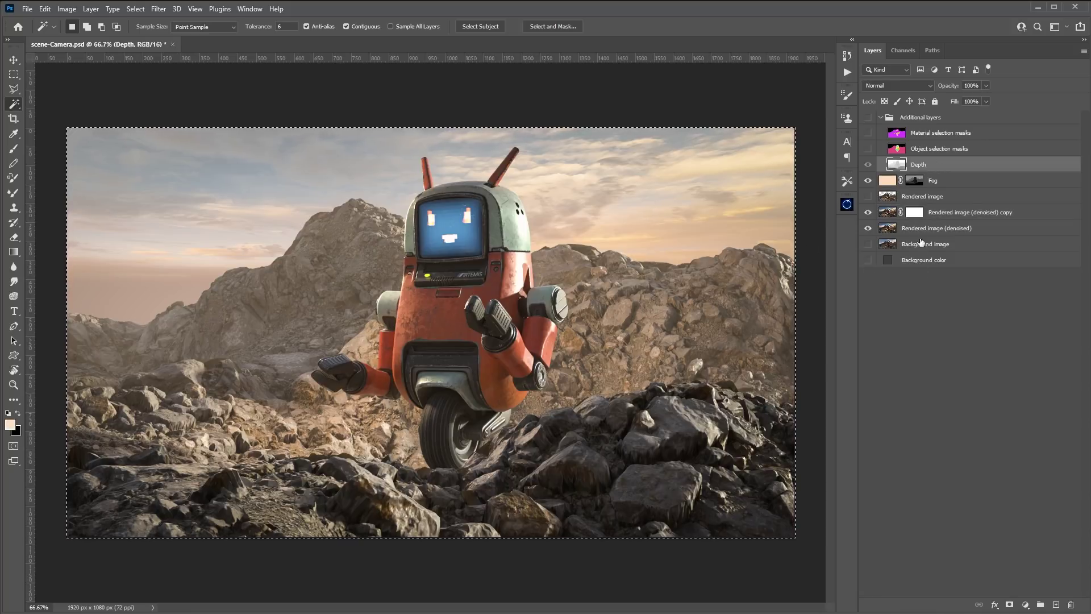
pyautogui.keyDown('alt'); pyautogui.click(913, 213); pyautogui.keyUp('alt')
pyautogui.hotkey('ctrl', 'v')
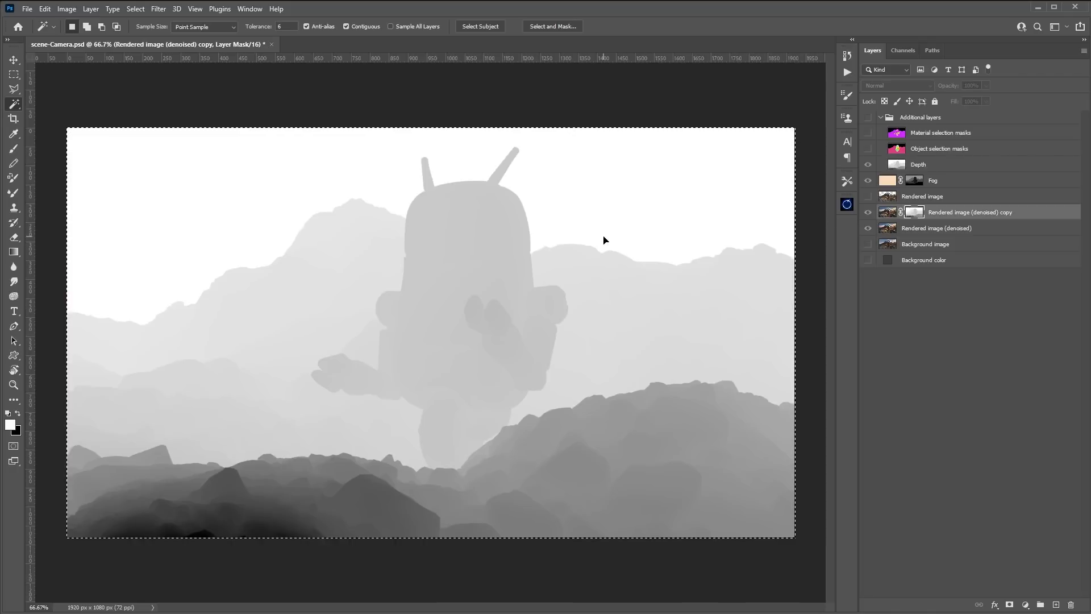
# Target the image of the Rendered image (denoised) copy and disable its layer mask
pyautogui.click(887, 212)
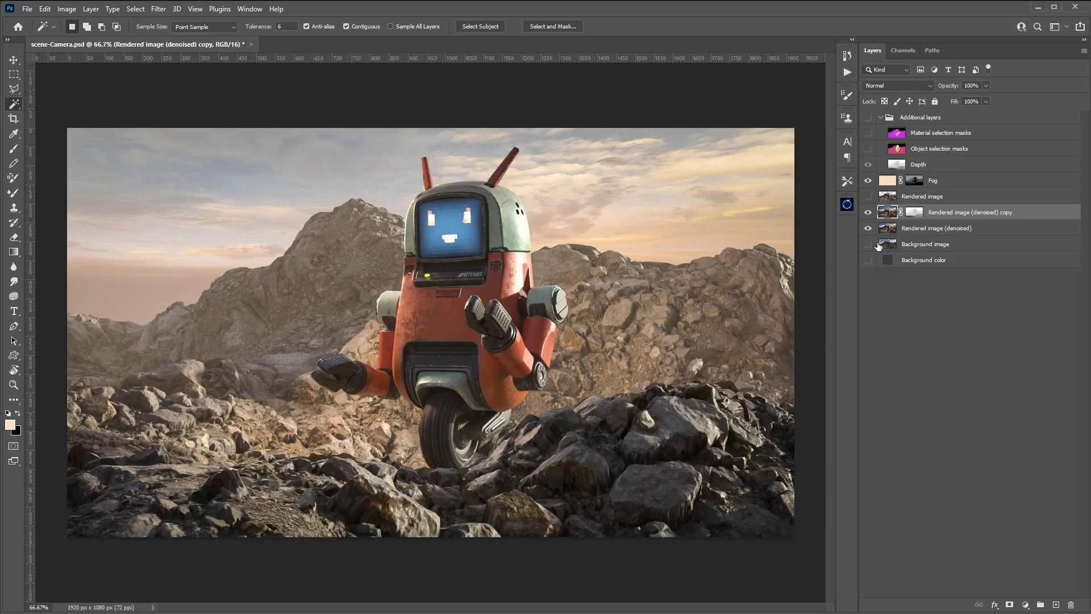
pyautogui.rightClick(916, 215)
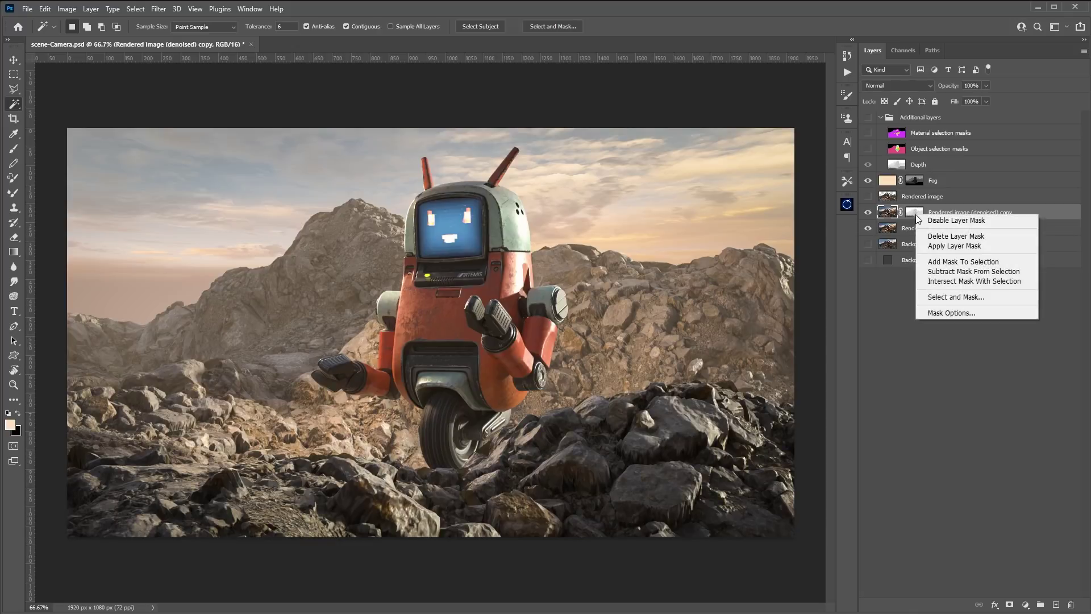
pyautogui.click(948, 224)
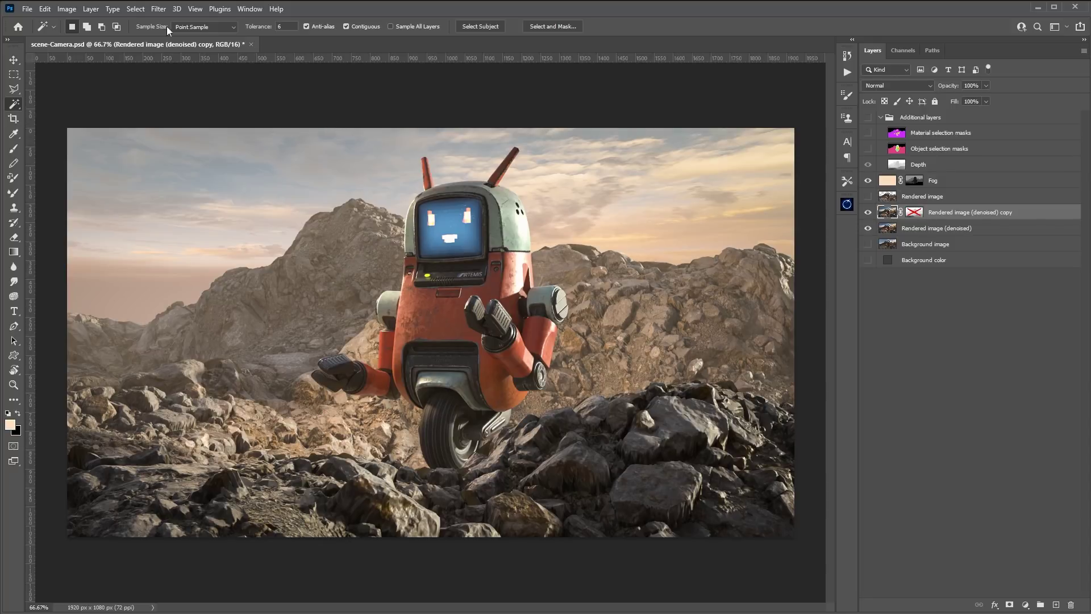
# Apply Lens Blur to the denoised copy using its layer mask as inverted depth map, with the focal point on the robot's body and a larger radius
pyautogui.click(159, 9)
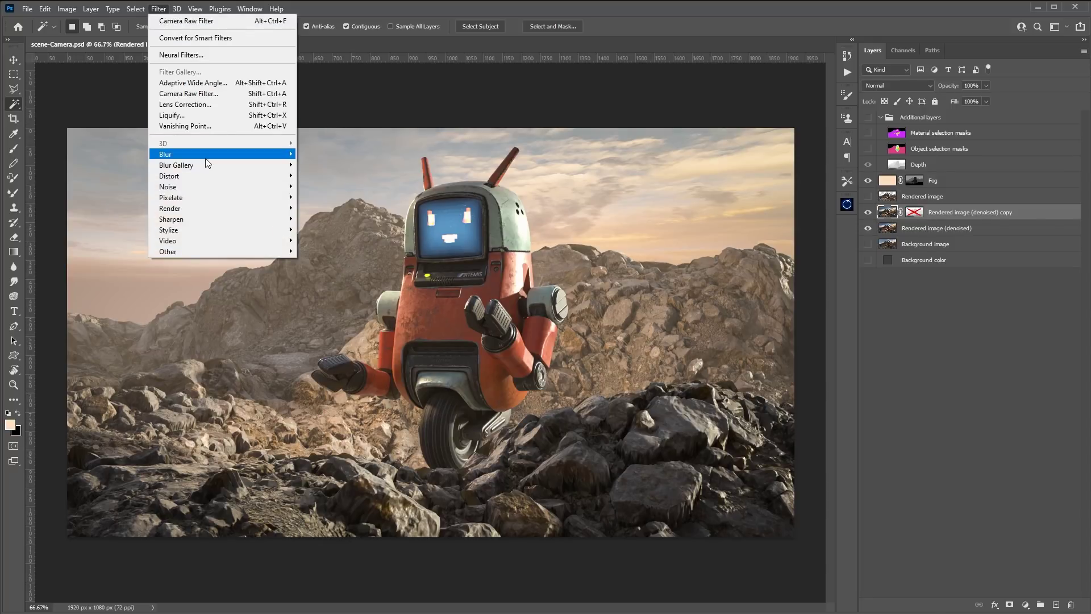
pyautogui.moveTo(207, 154)
pyautogui.click(348, 212)
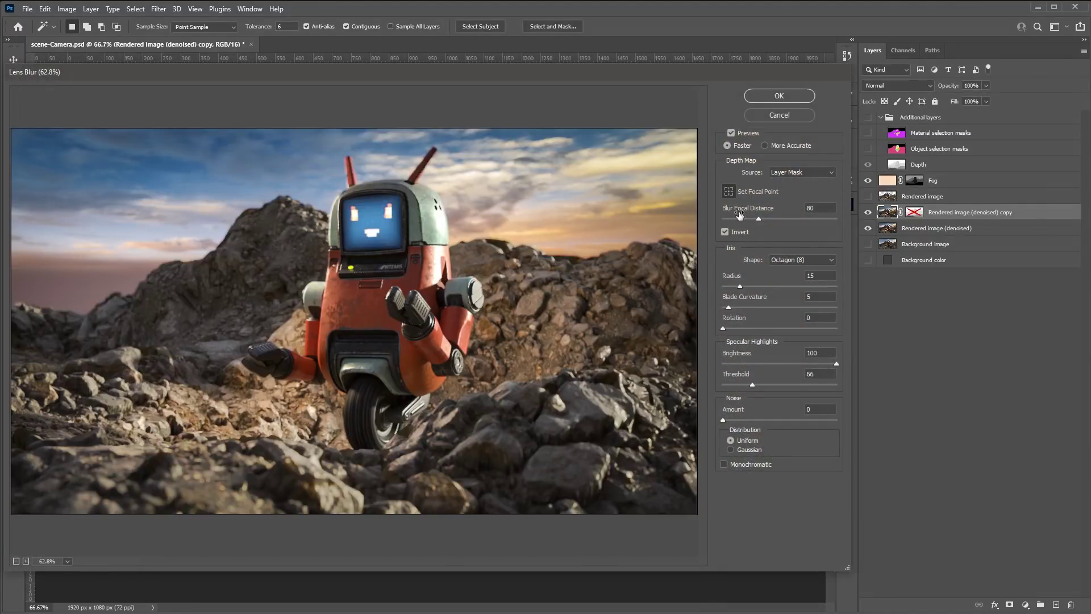
pyautogui.click(385, 292)
pyautogui.moveTo(740, 285); pyautogui.dragTo(772, 293)
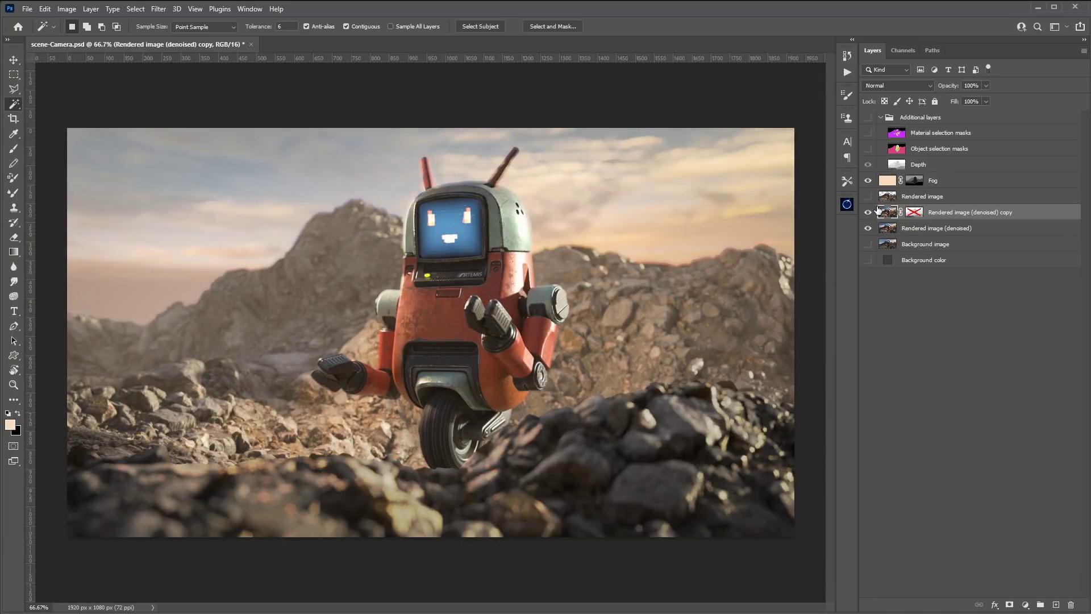
# Reduce the Fog layer's opacity to 45% and deselect all layers
pyautogui.click(884, 182)
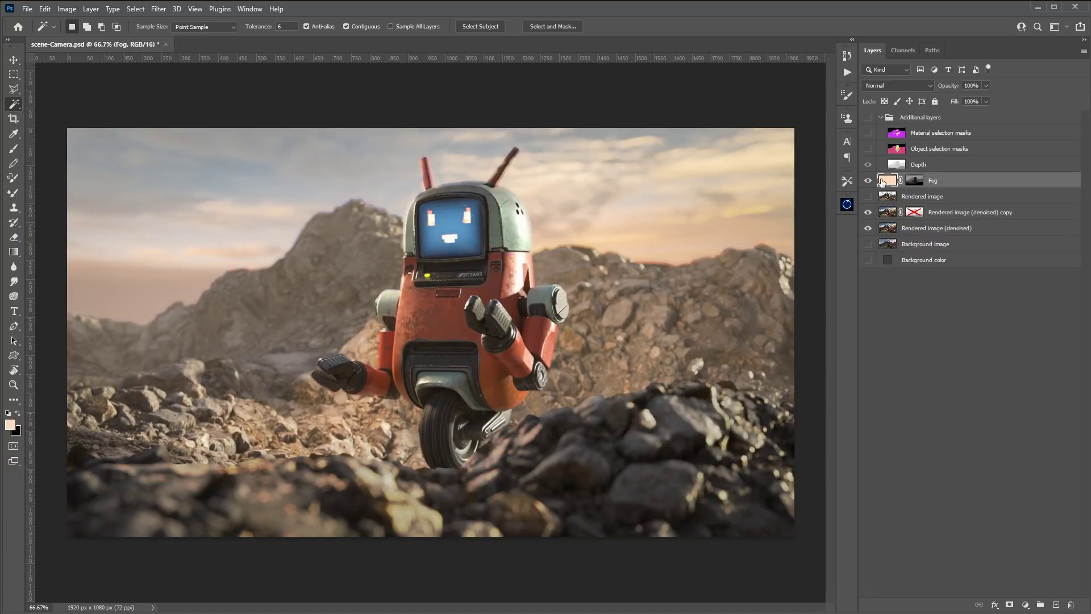
pyautogui.click(986, 86)
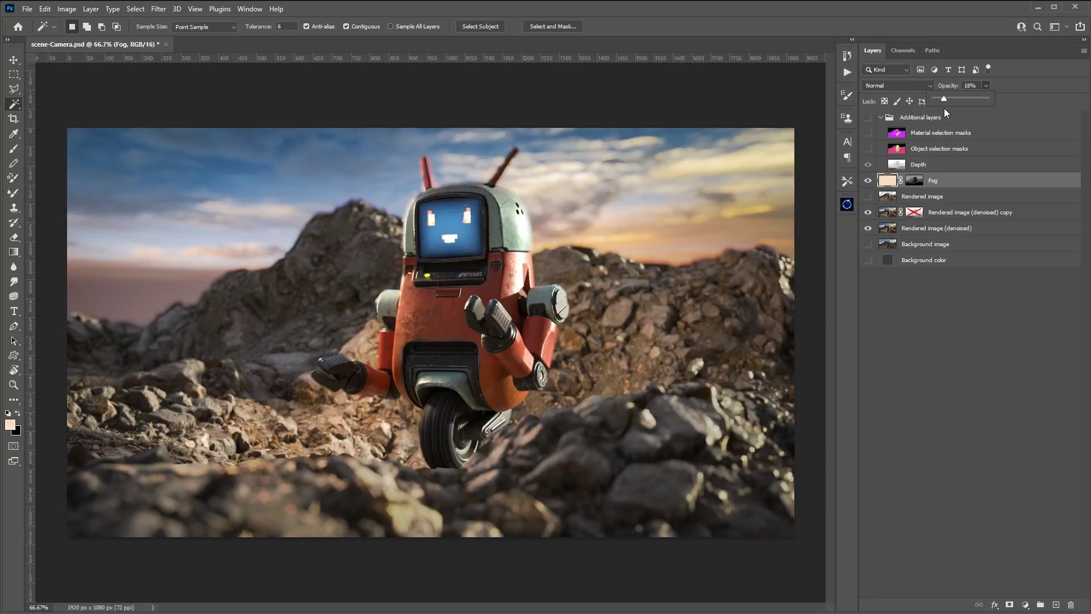
pyautogui.moveTo(944, 108); pyautogui.dragTo(953, 111)
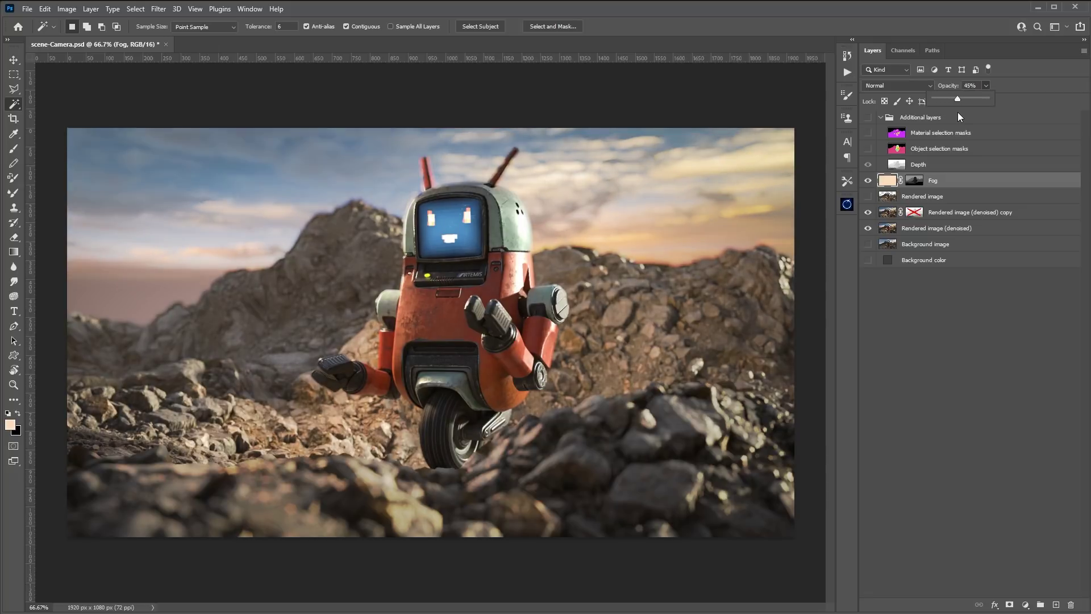
pyautogui.click(953, 381)
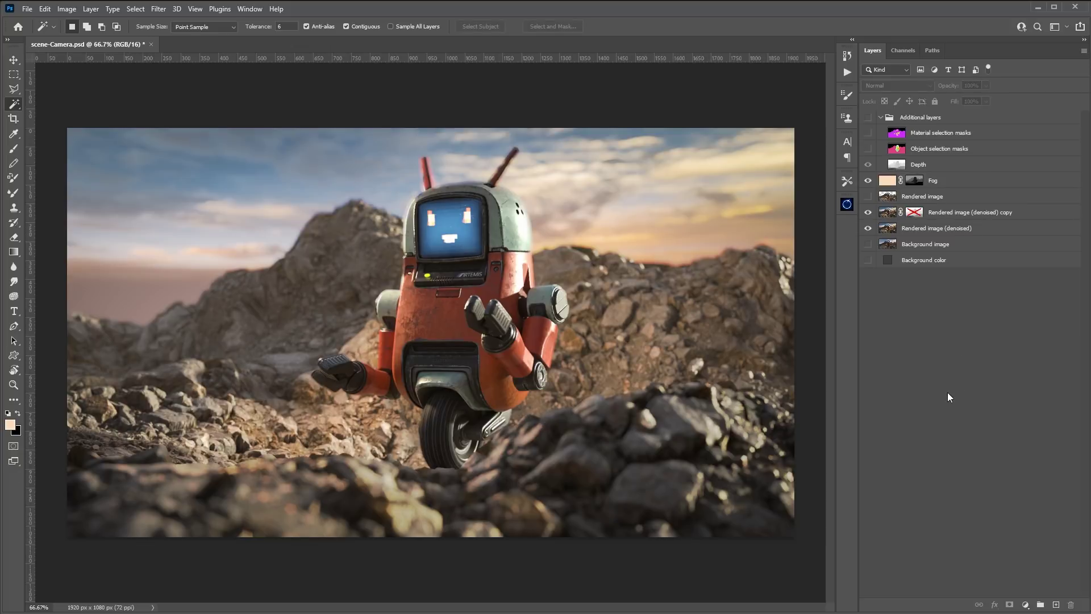